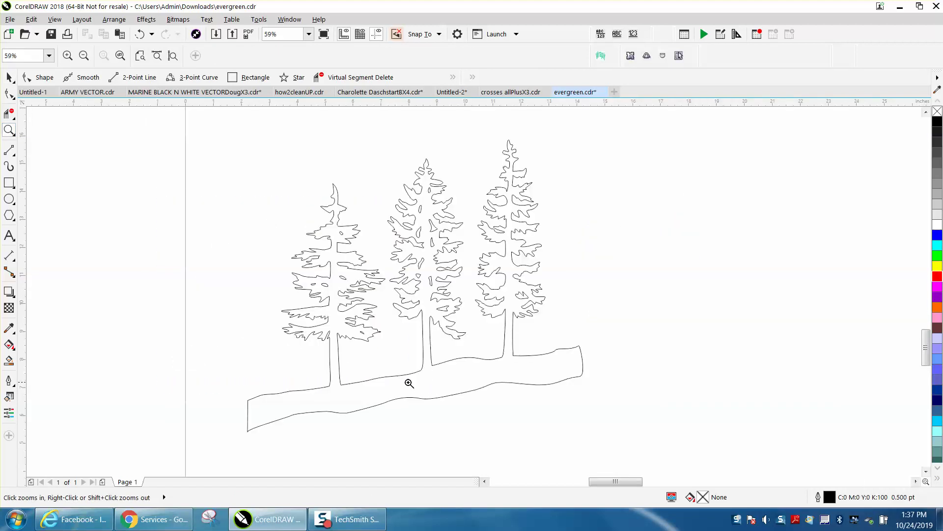
Step: Select the tree outlines and try pulling the left tree's top spike away, then undo it
left_click(8, 77)
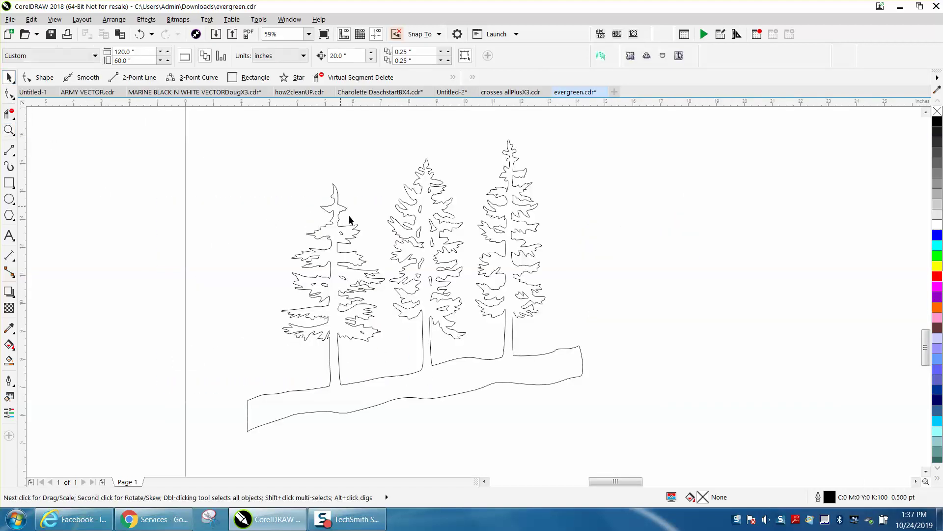
left_click(356, 228)
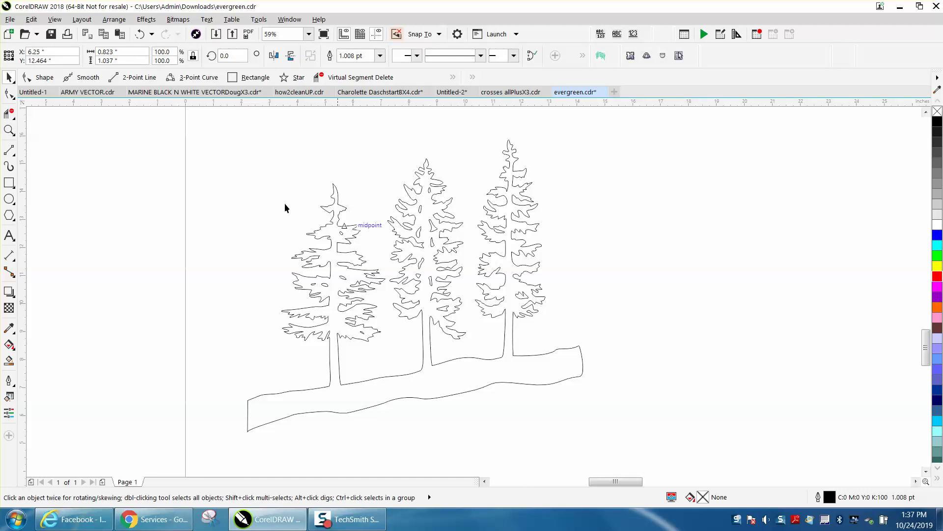
left_click(9, 77)
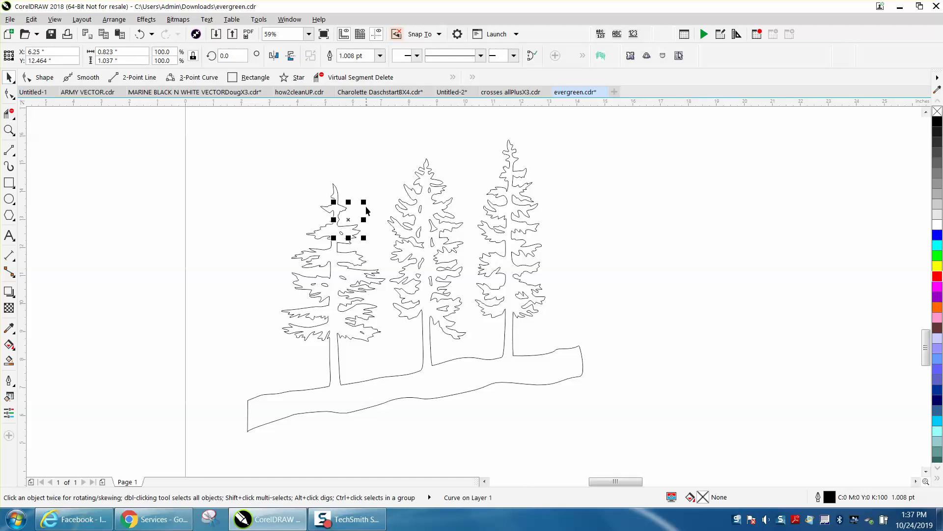
left_click_drag(204, 117, 667, 441)
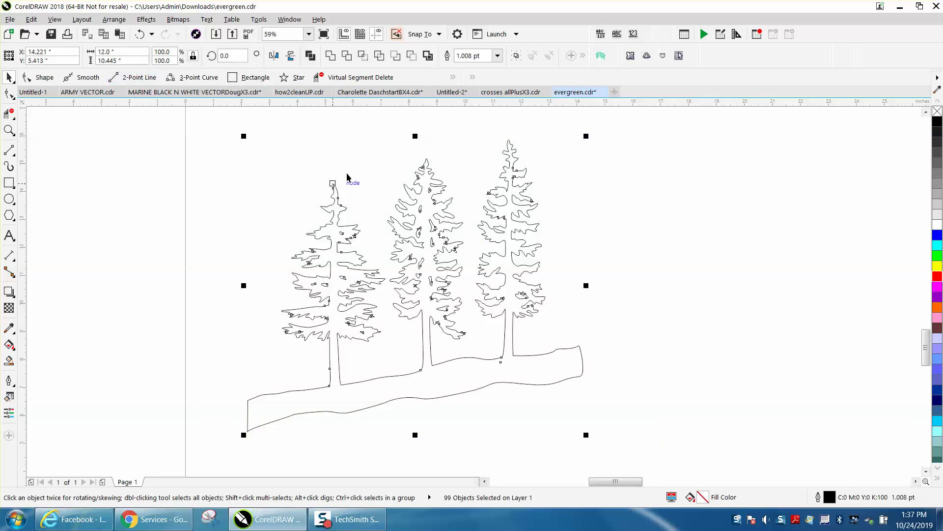
left_click(242, 142)
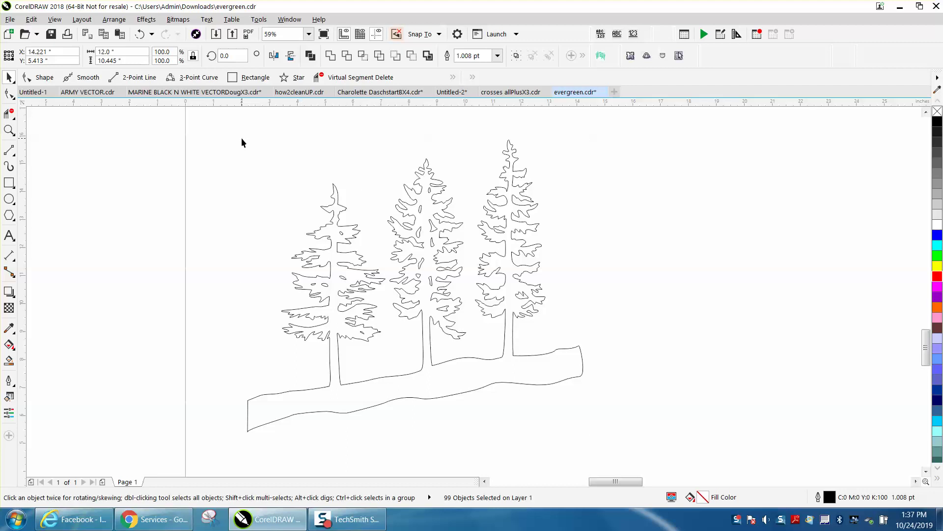
left_click(346, 210)
left_click(379, 173)
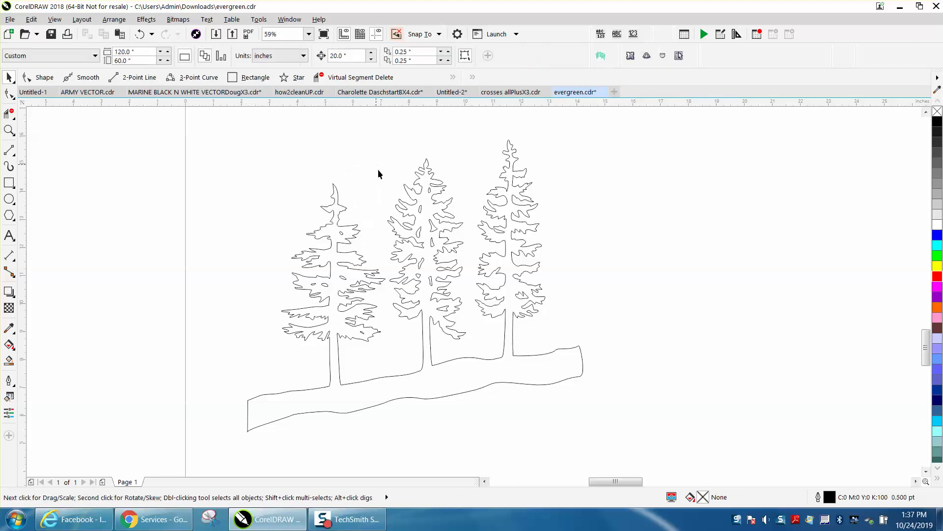
left_click_drag(342, 216, 371, 191)
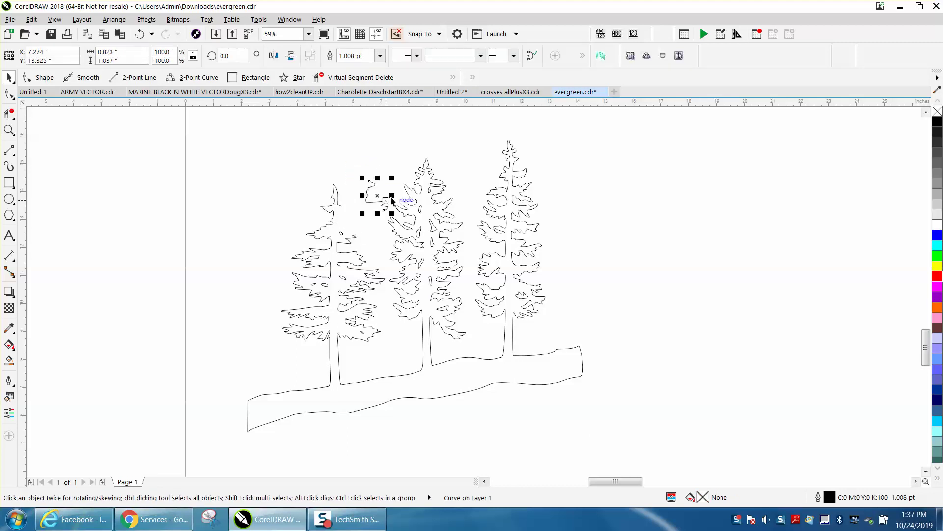
left_click(140, 34)
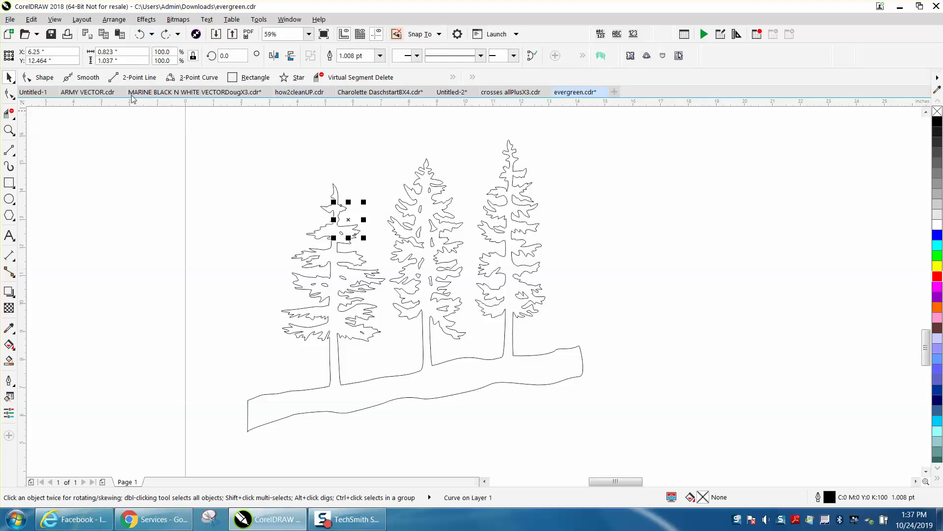
Step: Keep the view in Enhanced display mode
left_click(55, 19)
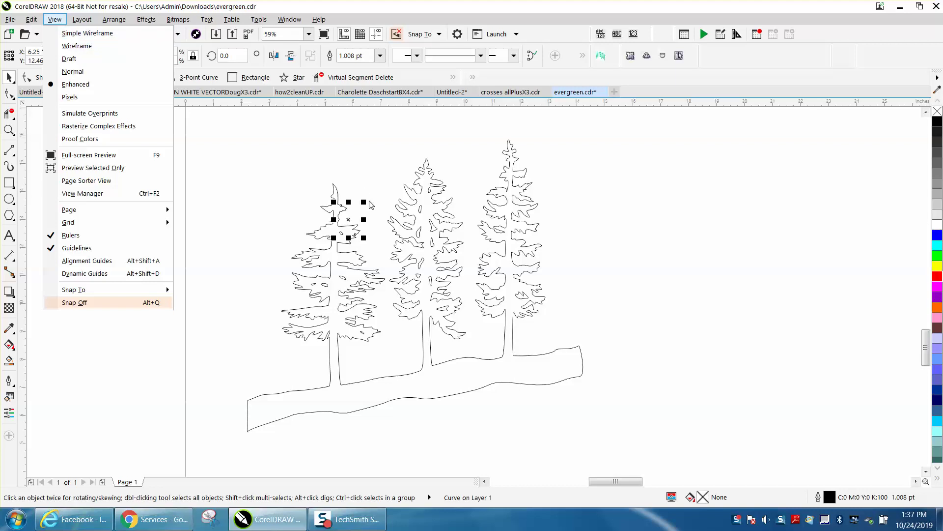
left_click(84, 86)
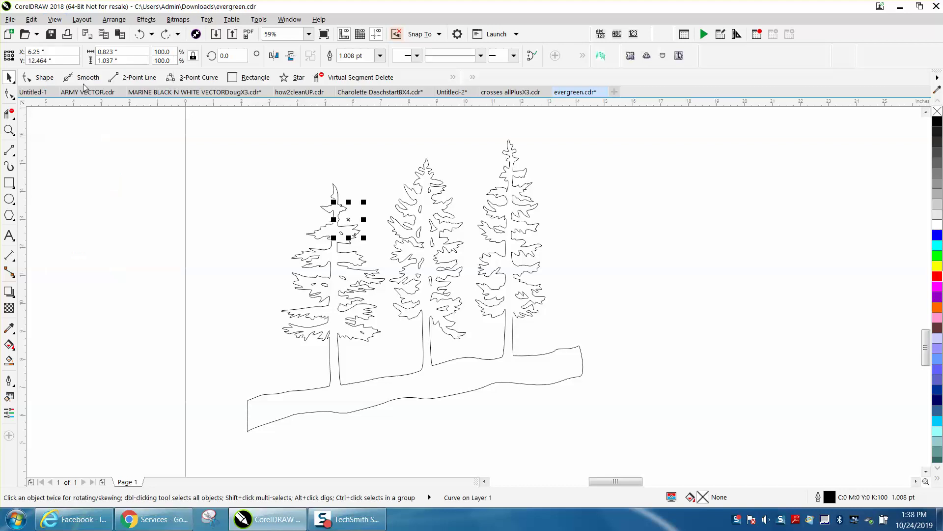
left_click(55, 19)
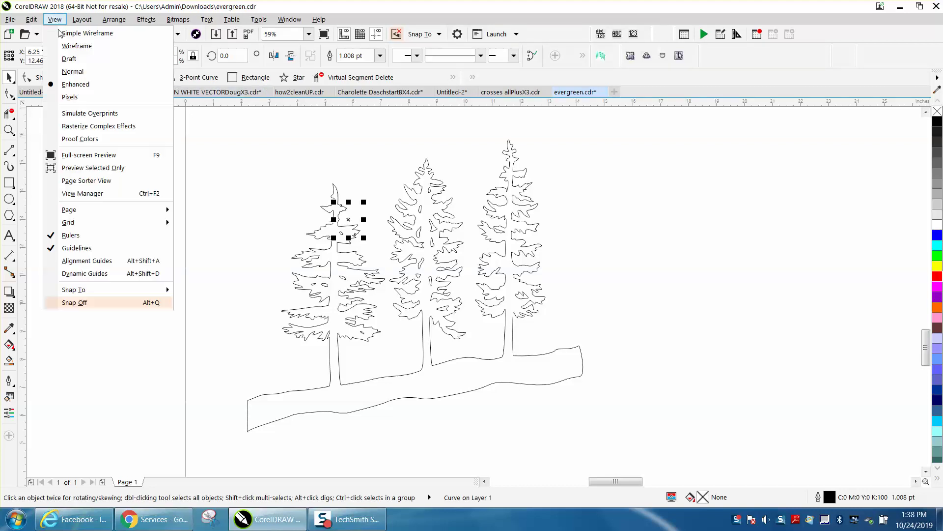
left_click(268, 166)
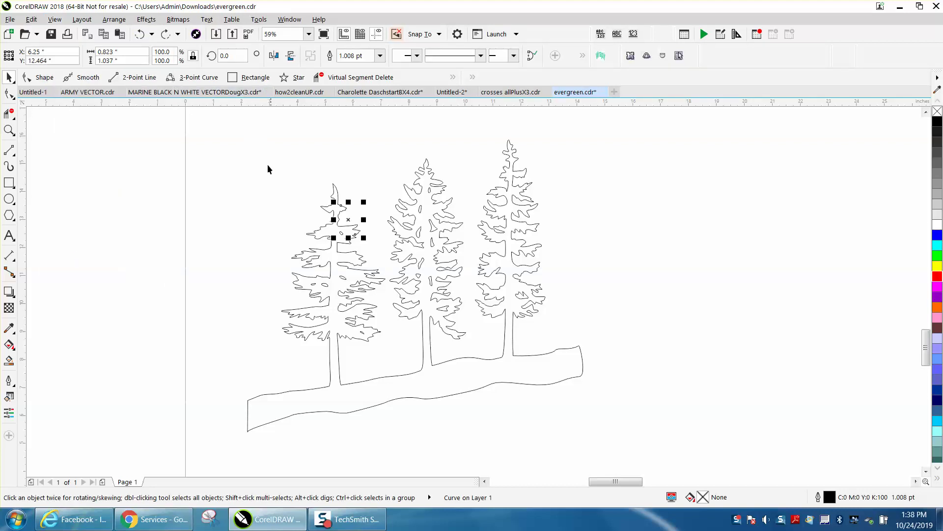
Step: Draw a yellow rectangle behind the trees to check their outlines, then delete it
left_click(9, 182)
mouse_move(235, 166)
left_mouse_down()
mouse_move(518, 330)
mouse_move(641, 376)
left_mouse_up()
left_click(937, 267)
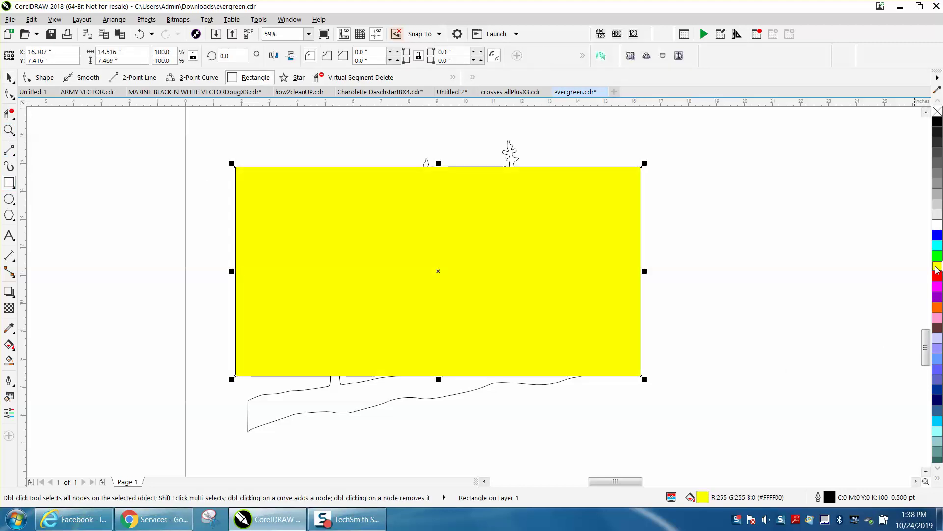
key("shift+Page_Down")
key("space")
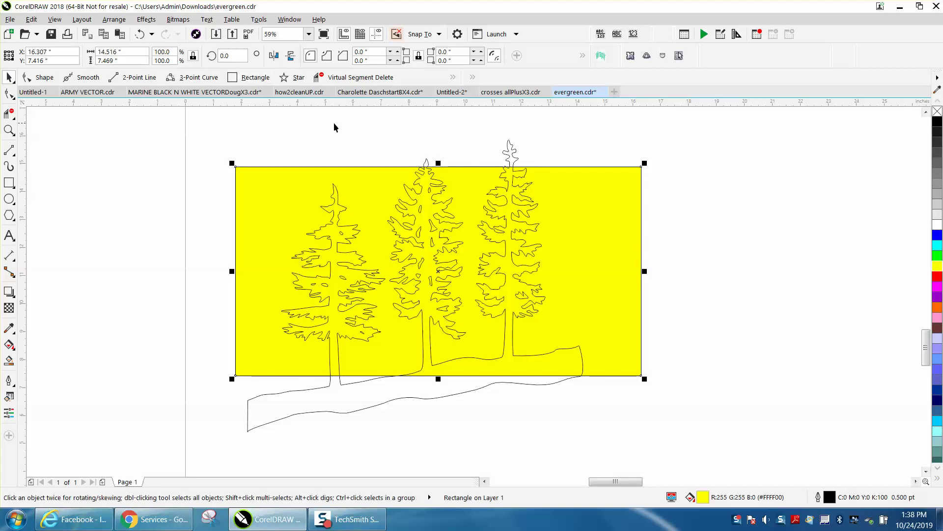
key("Delete")
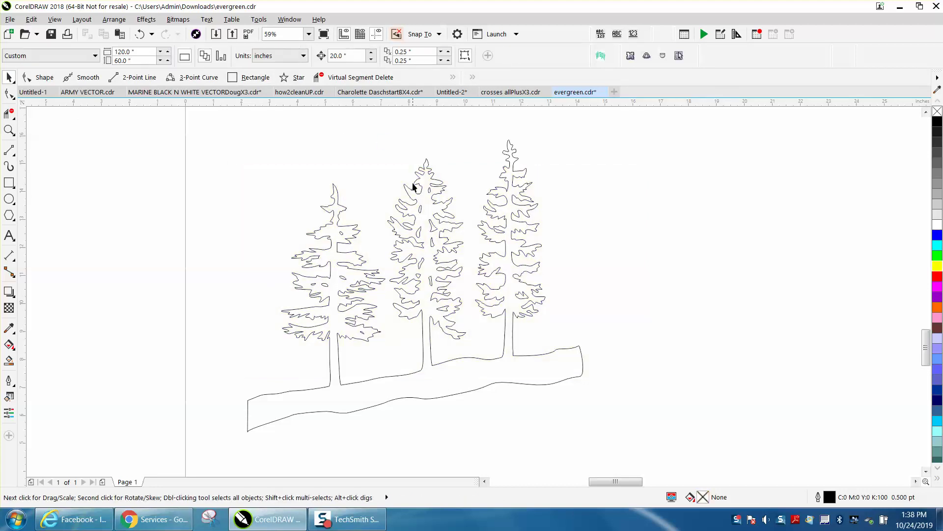
Step: Marquee-select the red tree copy and drag it left beside the black original
scroll(393, 211, "down", 2)
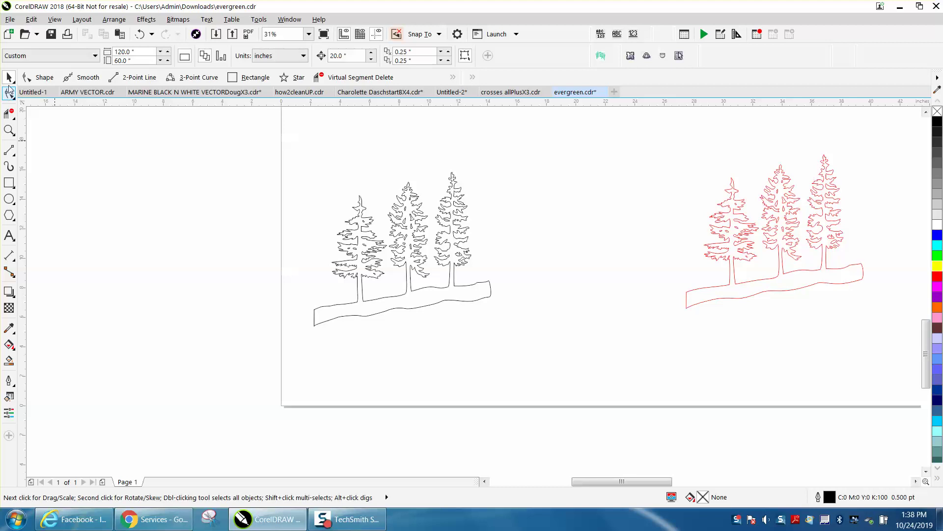
left_click_drag(649, 141, 896, 327)
left_click_drag(776, 229, 216, 230)
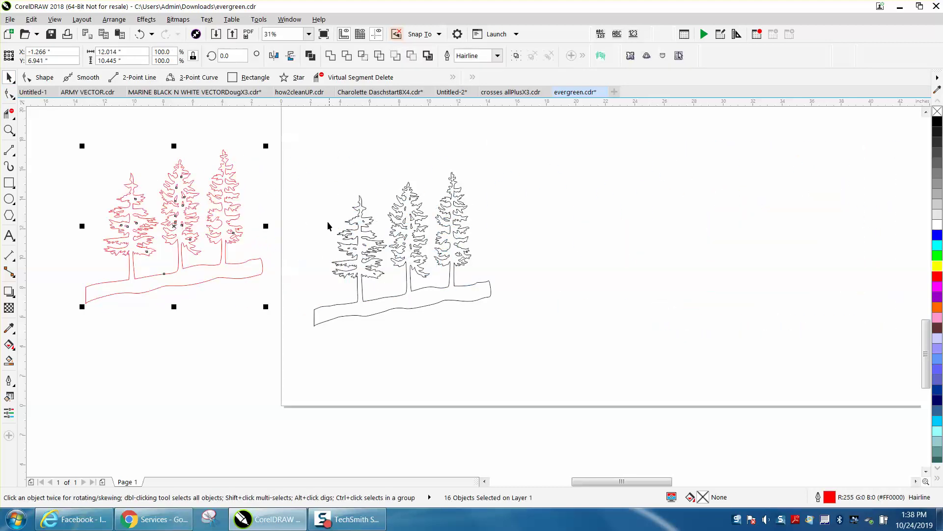
Step: Select every node of the black tree outlines with the Shape tool
left_click_drag(281, 148, 566, 355)
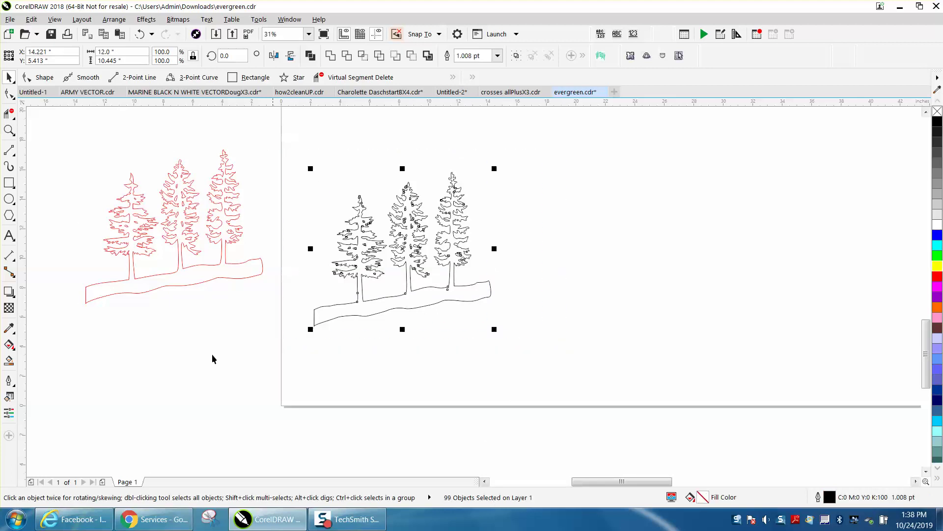
left_click(9, 94)
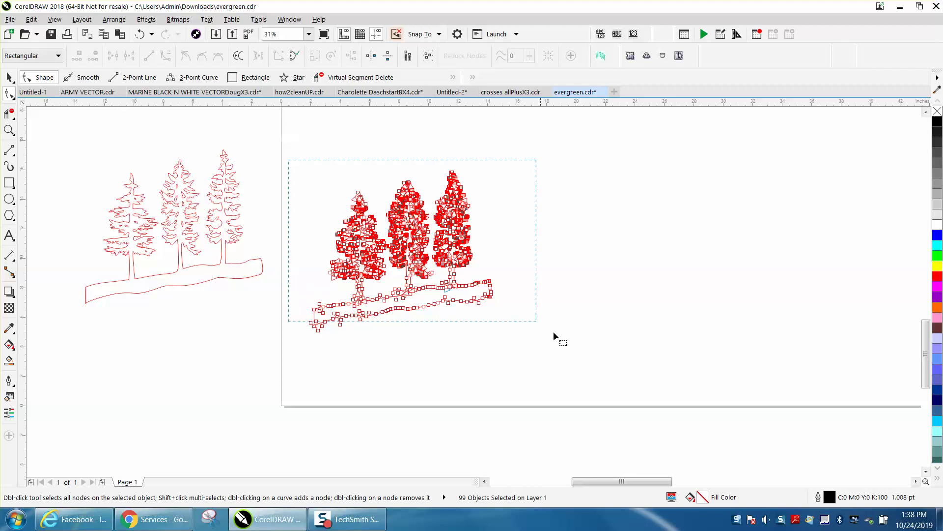
left_click_drag(553, 331, 582, 352)
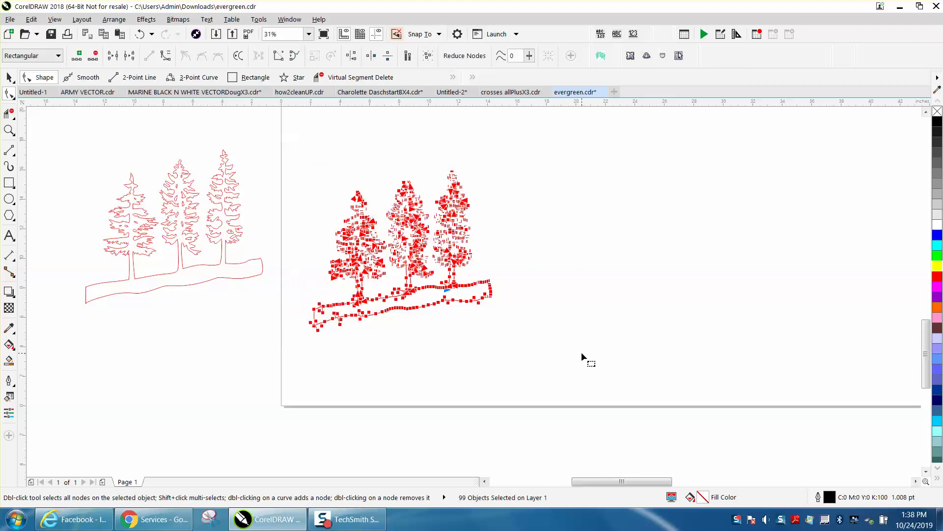
left_click(9, 78)
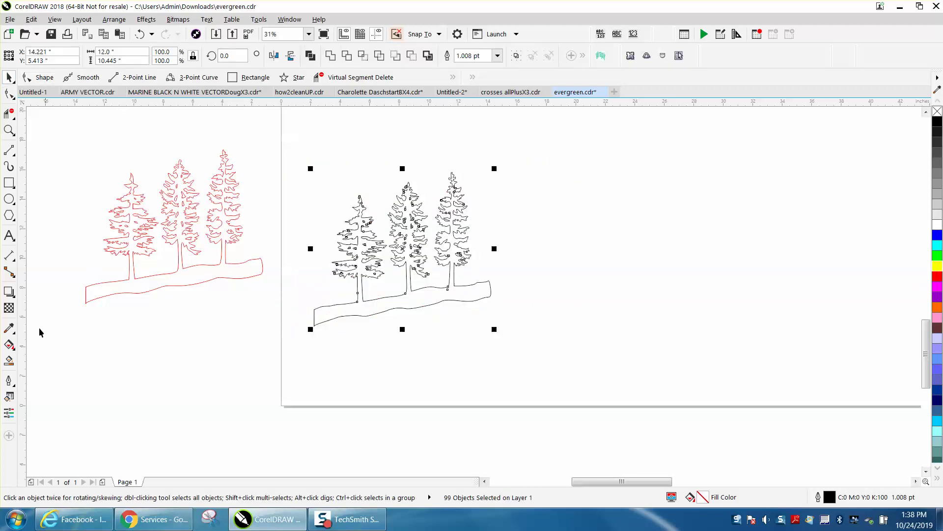
left_click(9, 361)
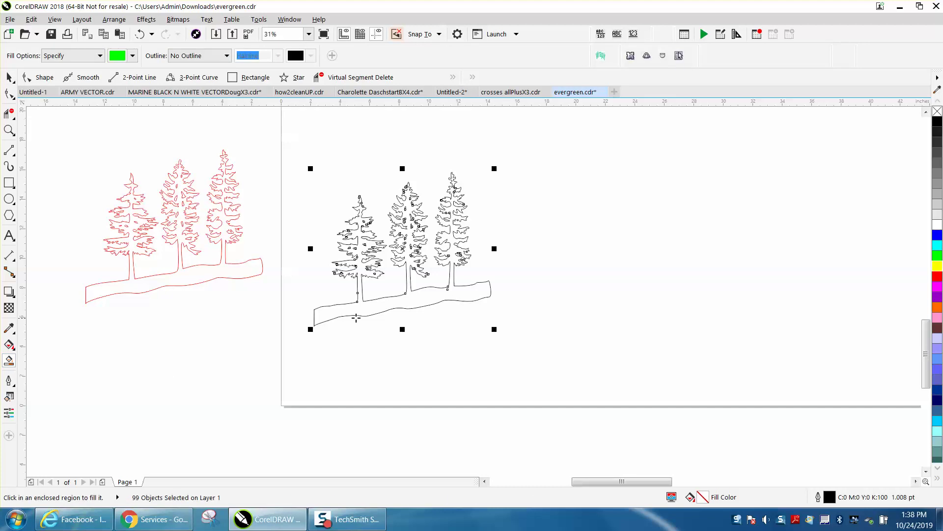
Step: Smart-fill the black trees, nudge the new copy right, and set no fill with a red outline
left_click(364, 309)
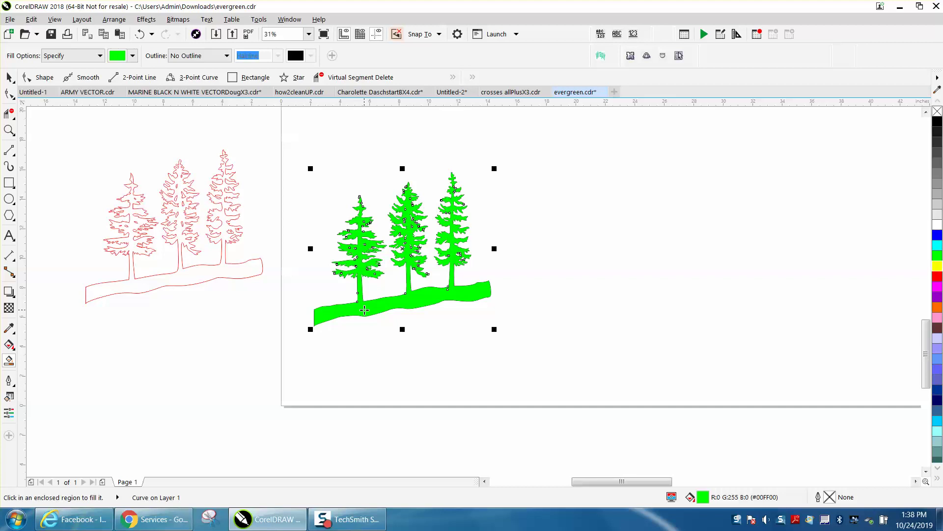
key("shift+Right")
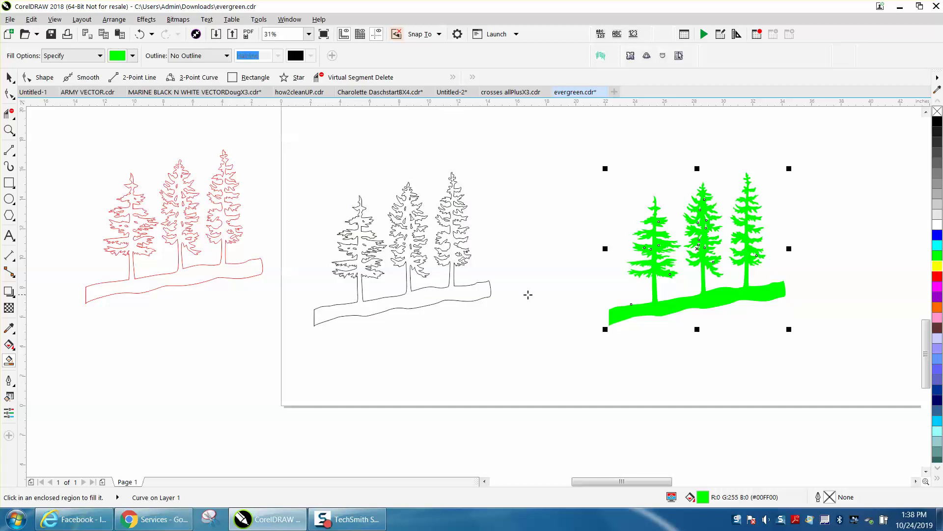
left_click(937, 111)
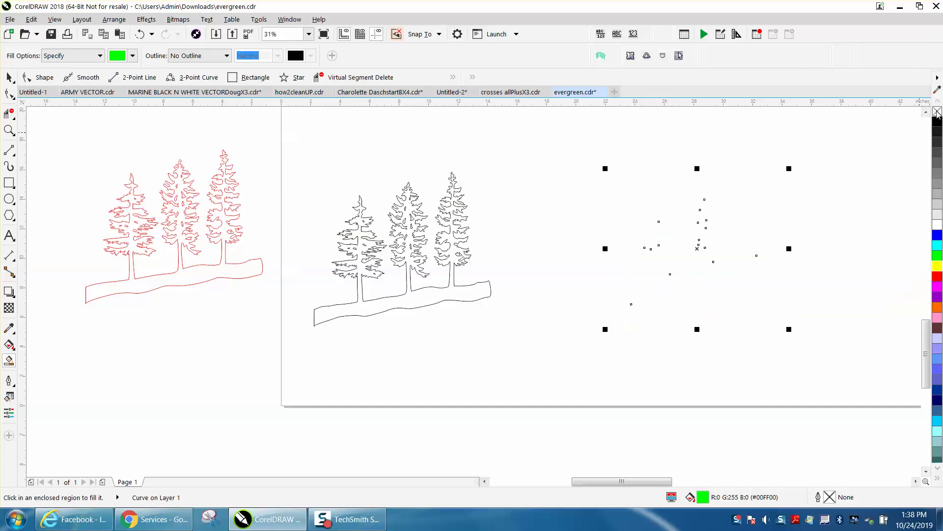
right_click(938, 277)
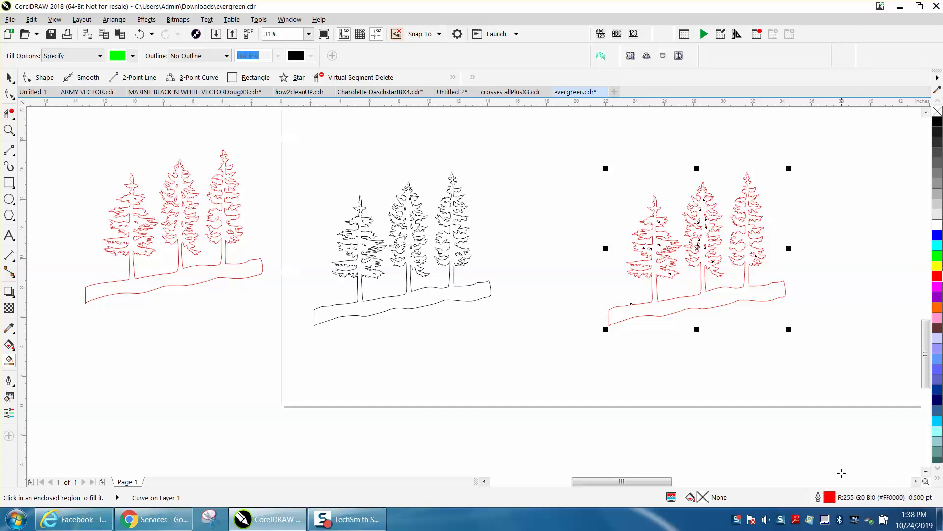
Step: Set the new trees' outline width to Hairline
double_click(830, 499)
left_click(405, 188)
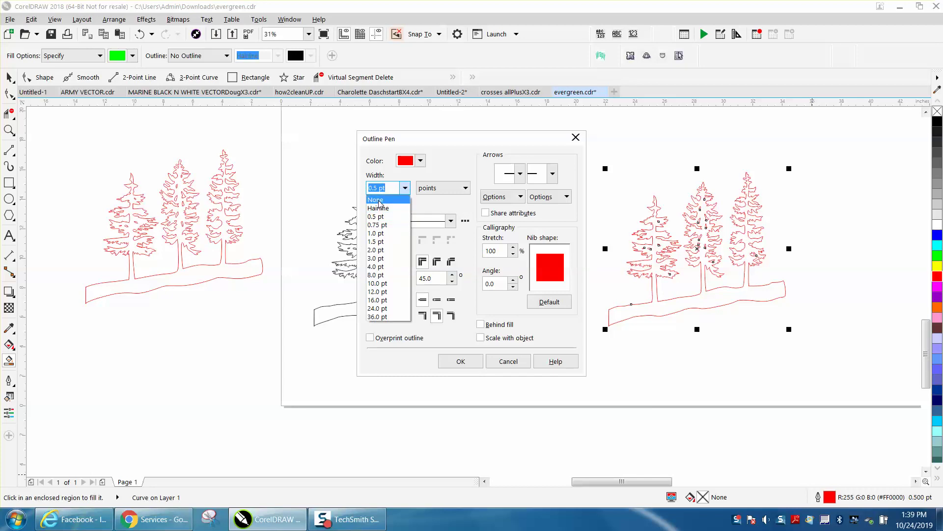
left_click(379, 208)
left_click(465, 362)
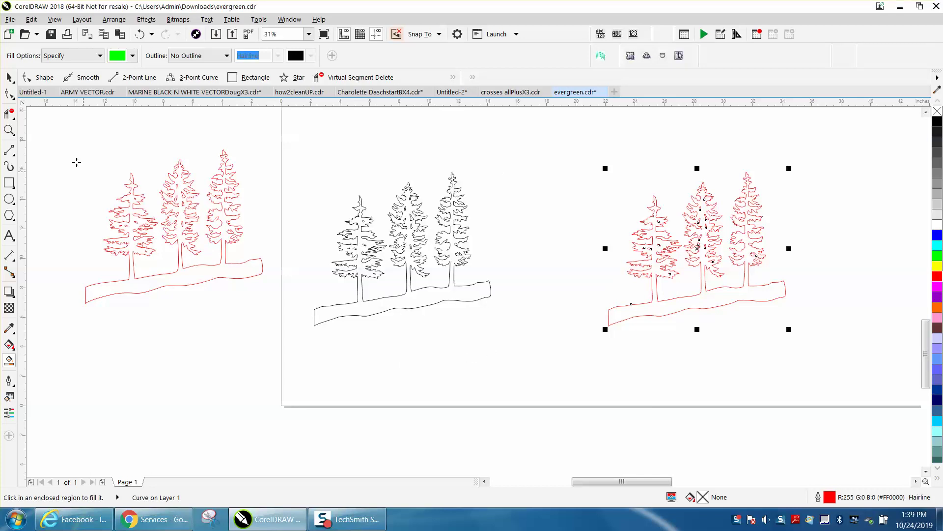
Step: Select all nodes of the right red trees to read 3441 nodes on 16 subpaths
left_click(10, 94)
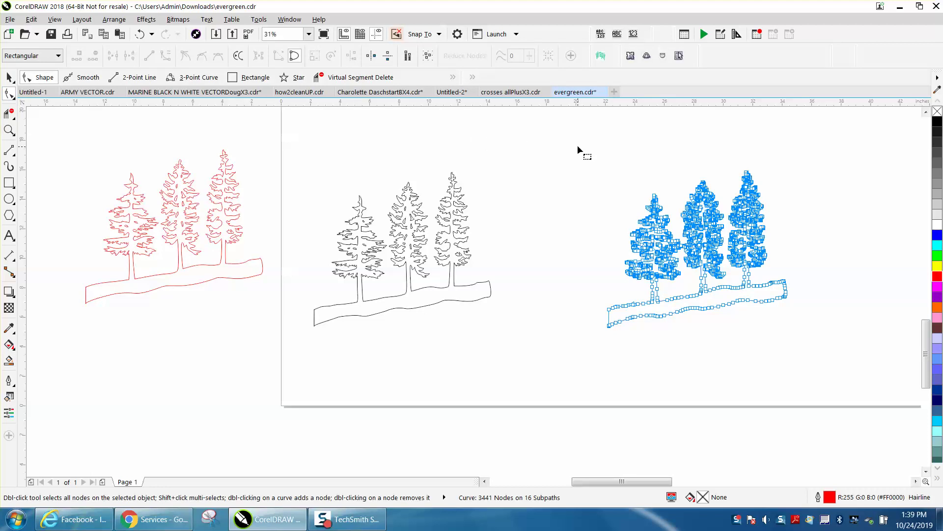
left_click_drag(577, 145, 873, 356)
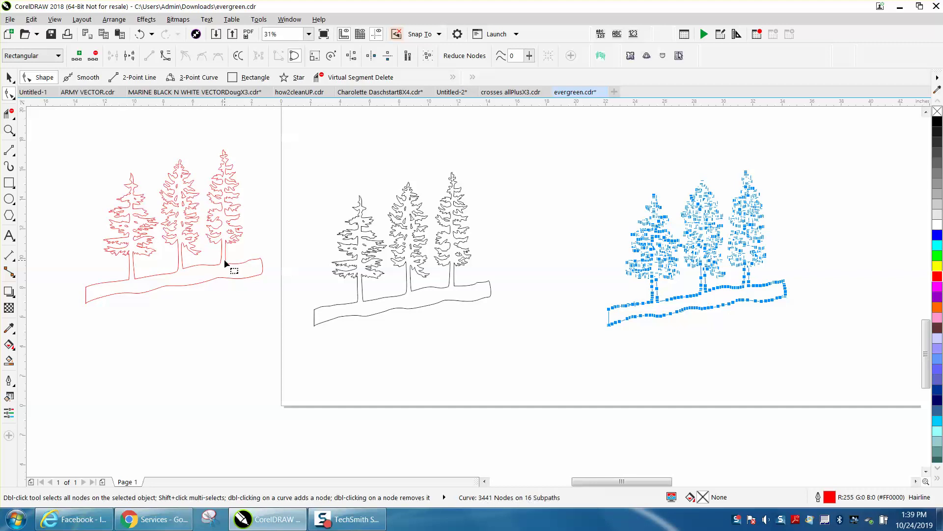
left_click(8, 130)
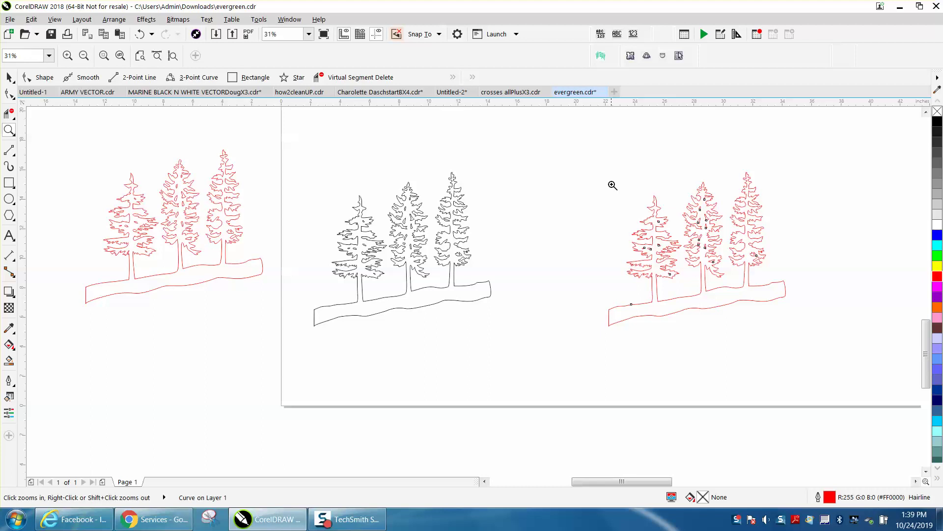
Step: Zoom in on the right red tree group and reselect its outline
left_click_drag(602, 166, 841, 350)
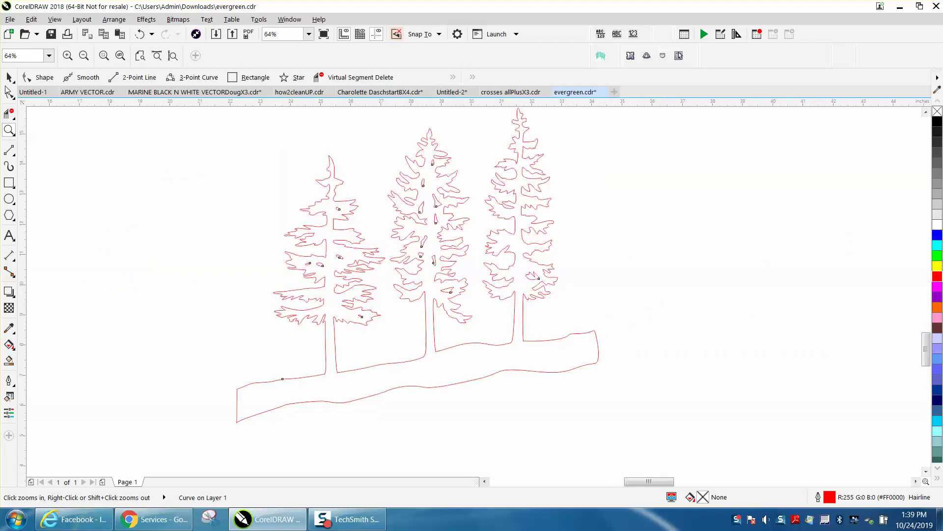
left_click(9, 78)
left_click(9, 94)
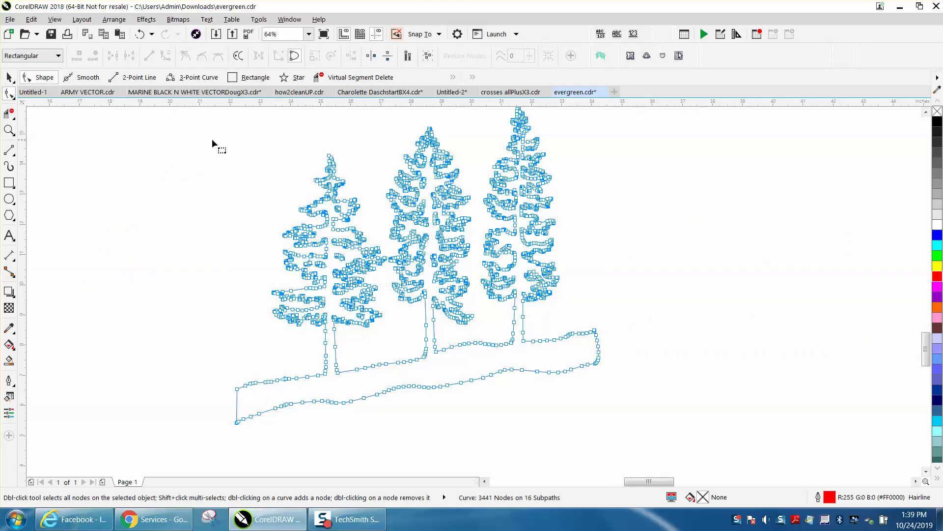
left_click(9, 78)
left_click(269, 194)
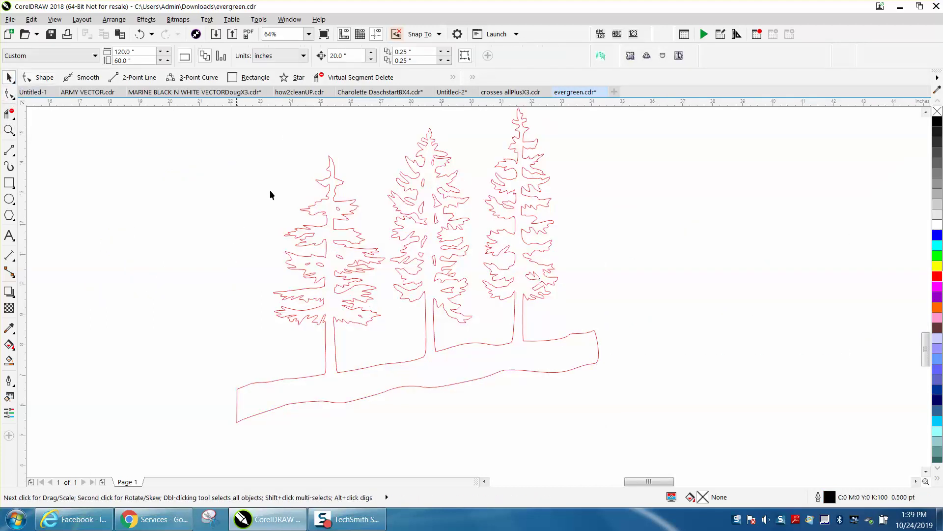
left_click(339, 213)
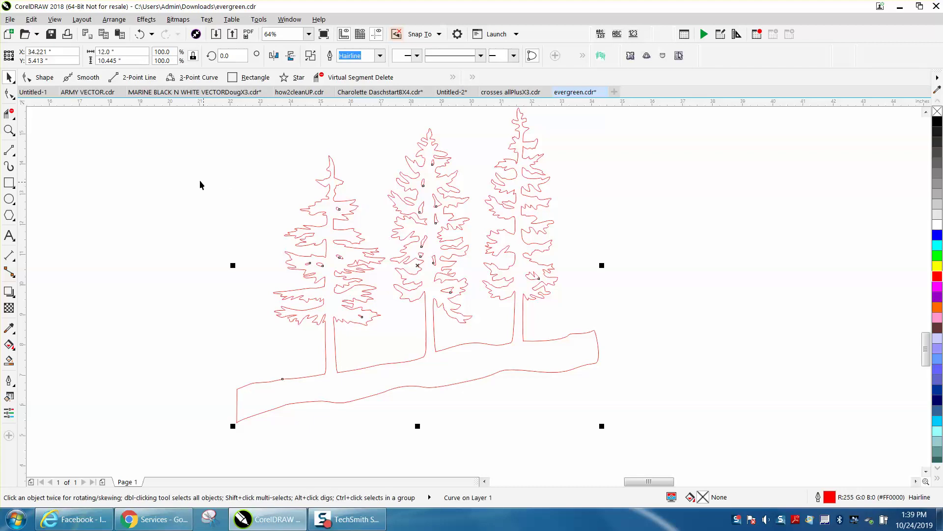
Step: Apply Arrange > Break Curve Apart, select the tiny speck, and zoom on the left tree's branches
left_click(114, 19)
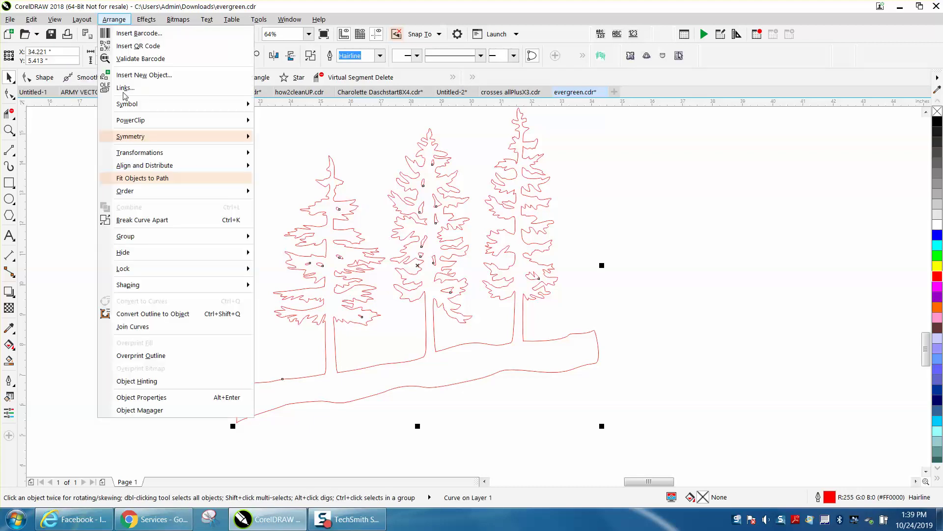
left_click(154, 220)
left_click(339, 210)
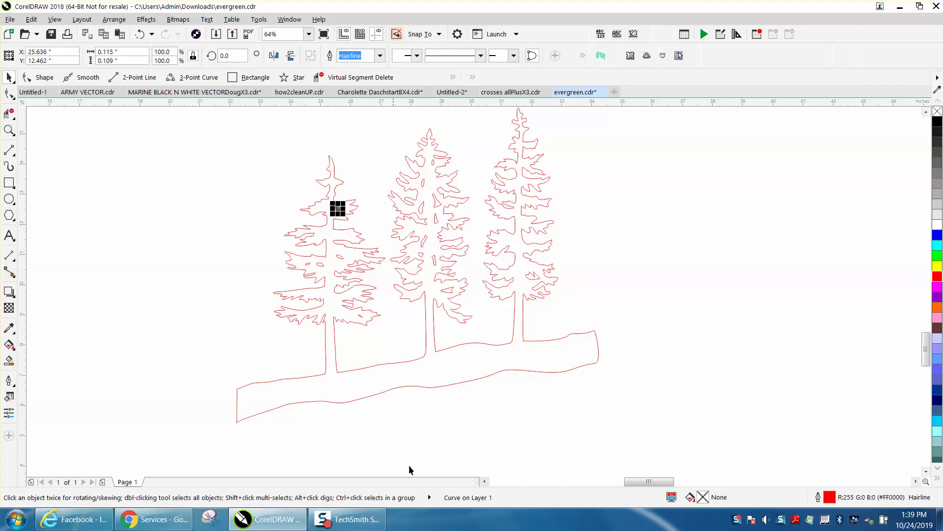
left_click(9, 130)
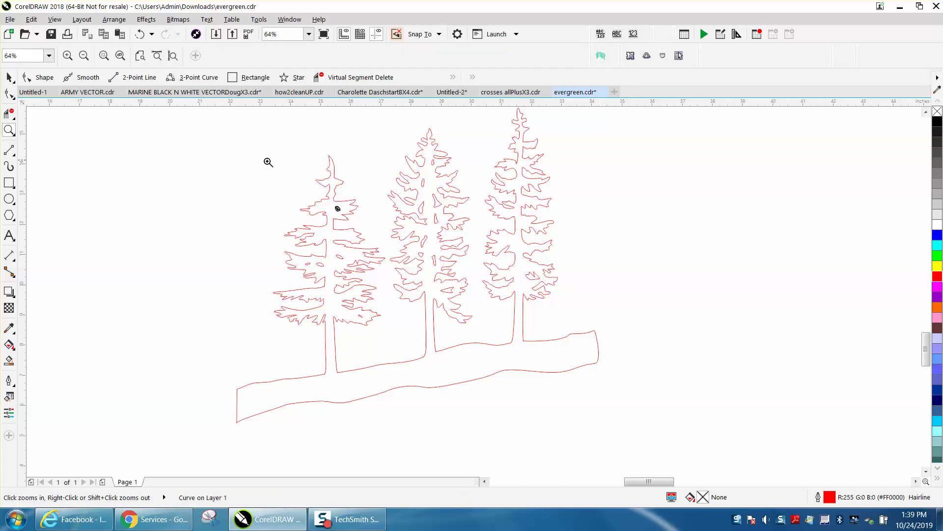
left_click_drag(290, 179, 522, 270)
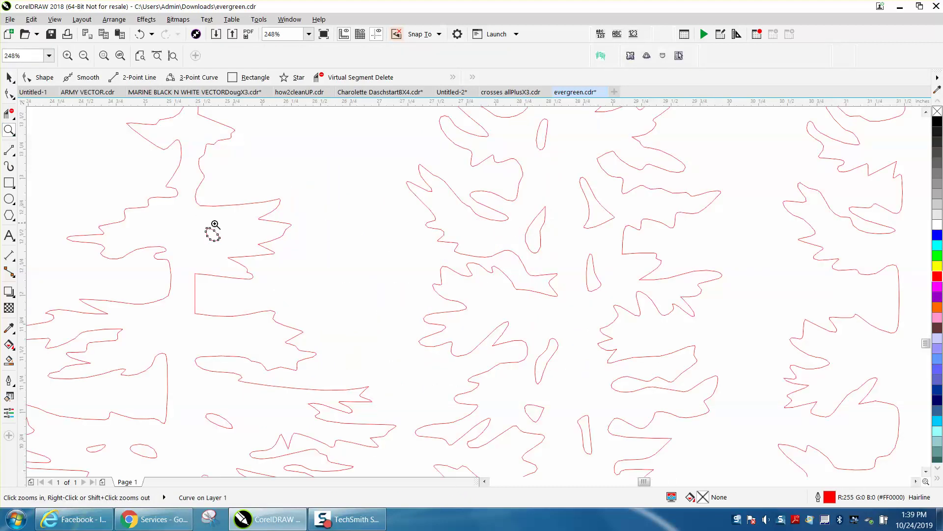
Step: Reduce the speck's ten nodes and delete its right-hand node, leaving 2 nodes
left_click_drag(189, 219, 263, 255)
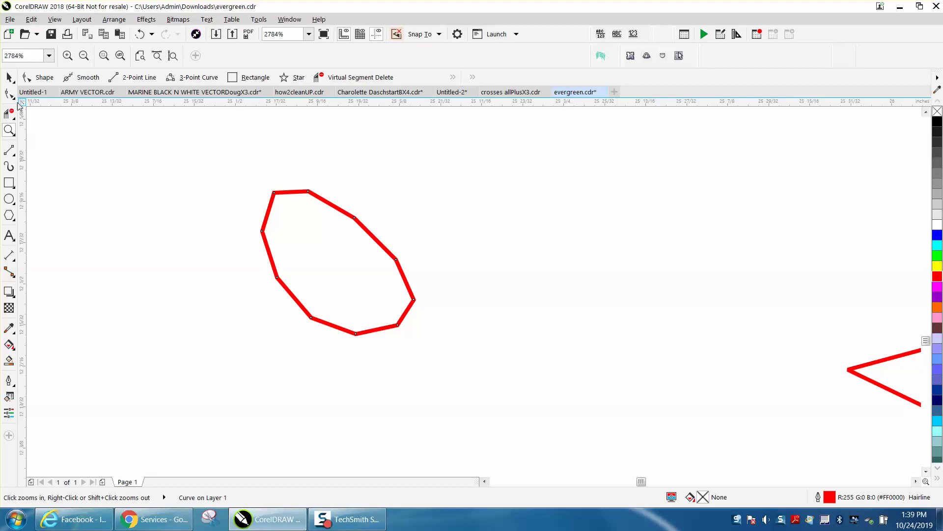
left_click(9, 93)
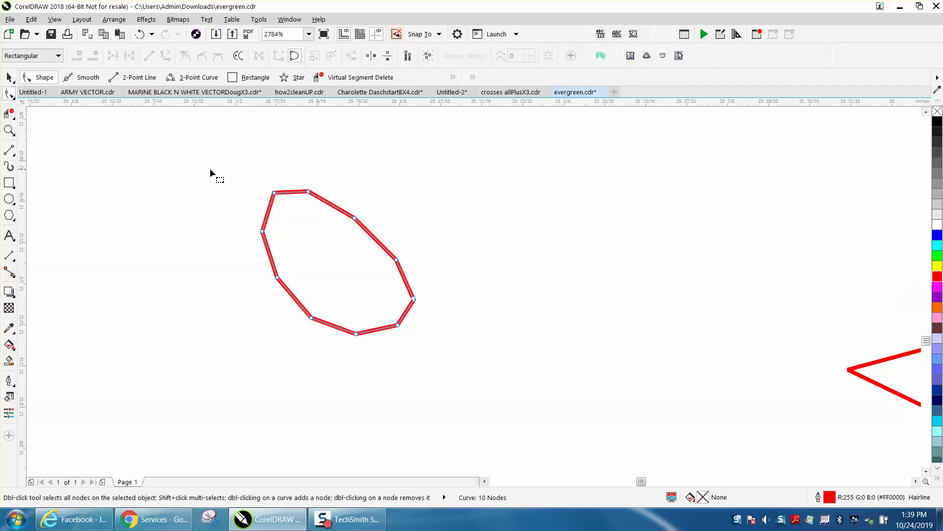
left_click_drag(211, 169, 502, 356)
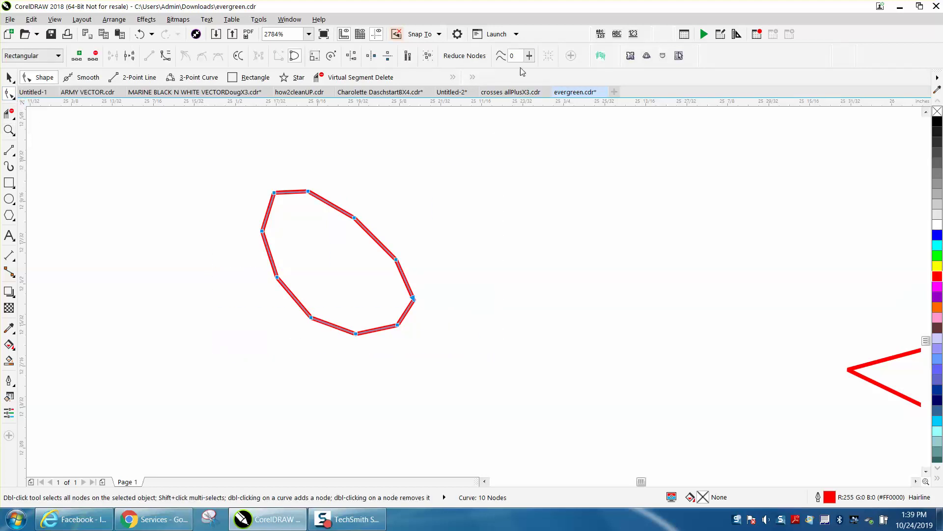
key("Return")
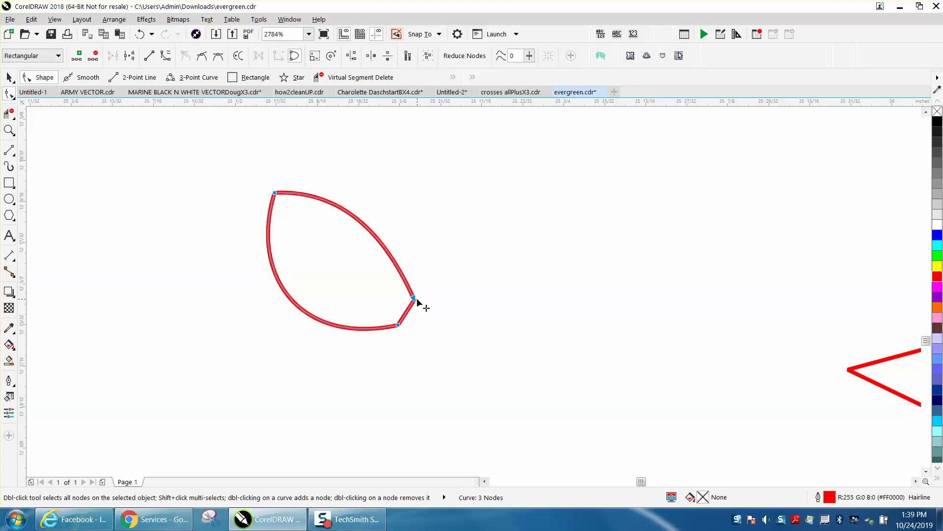
key("Delete")
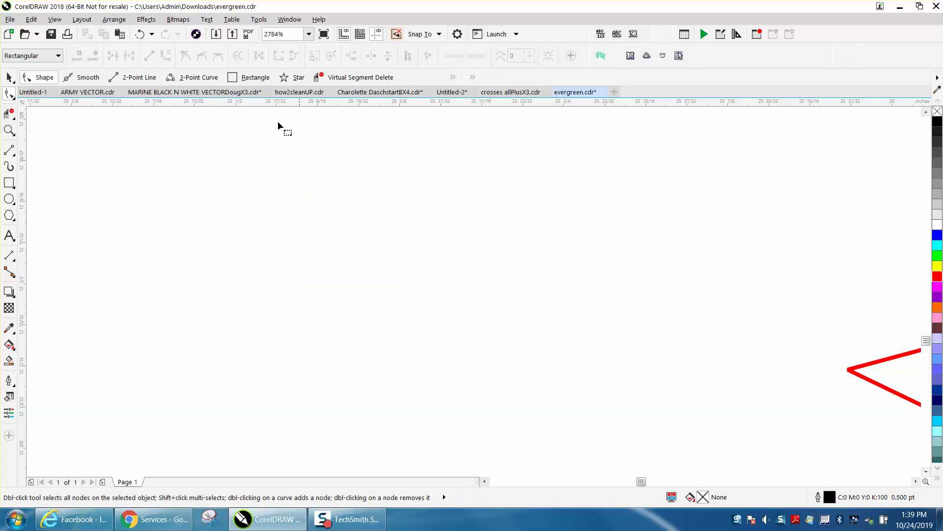
left_click(140, 34)
left_click(414, 298)
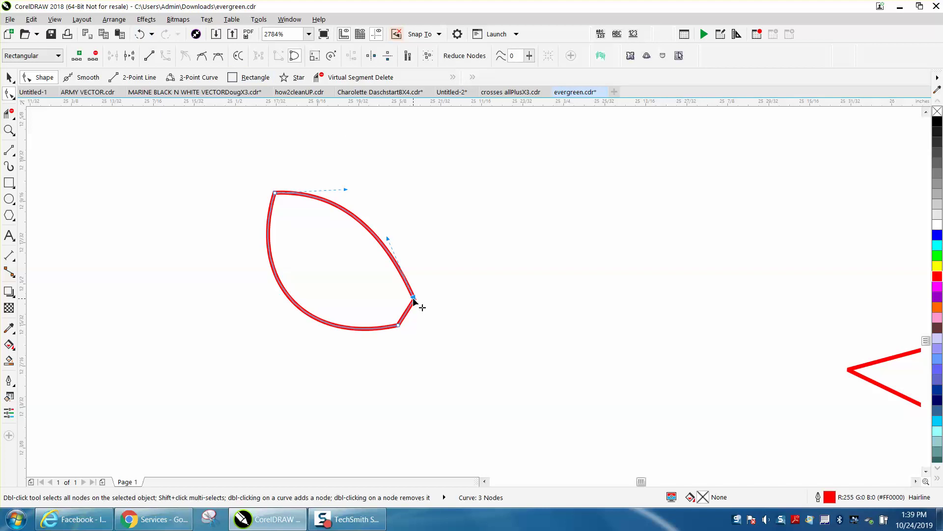
key("Delete")
scroll(471, 308, "down", 4)
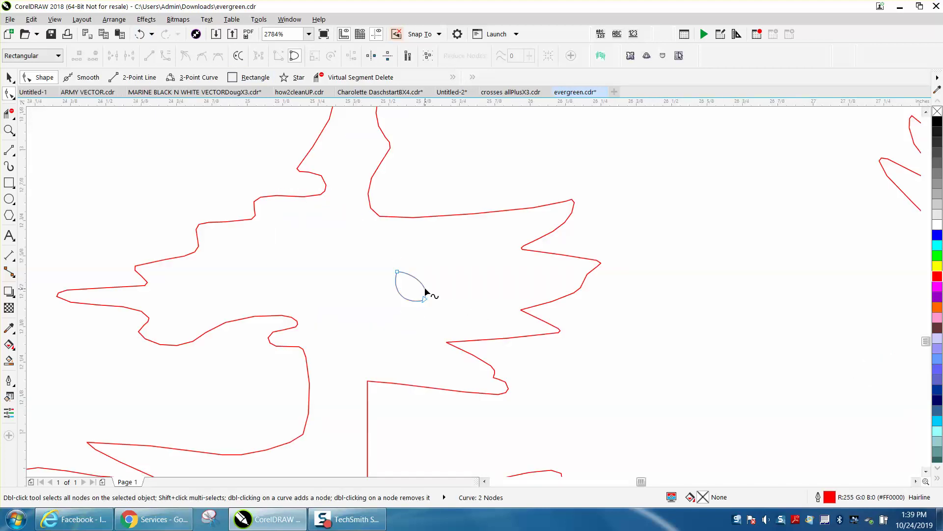
Step: Select all nodes of the 3222-node red tree curve, then duplicate it with Ctrl+D
scroll(523, 318, "down", 4)
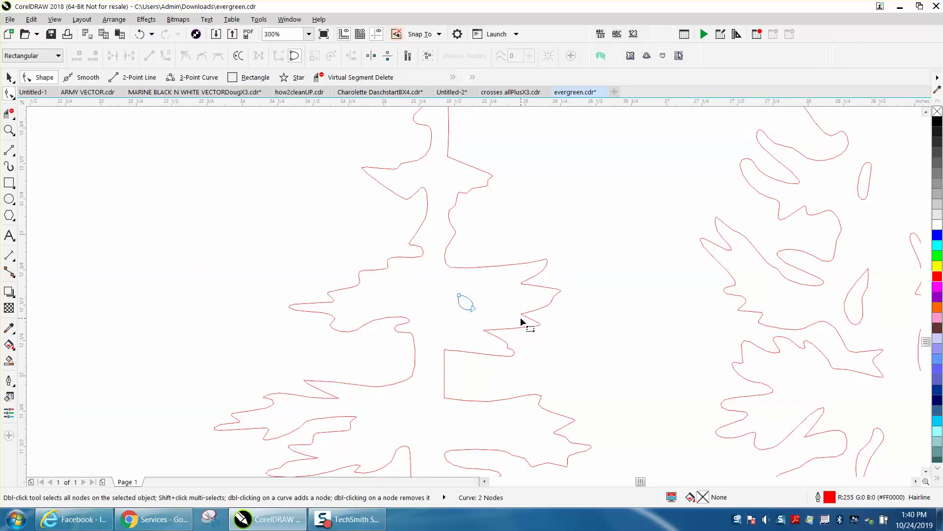
scroll(456, 307, "down", 4)
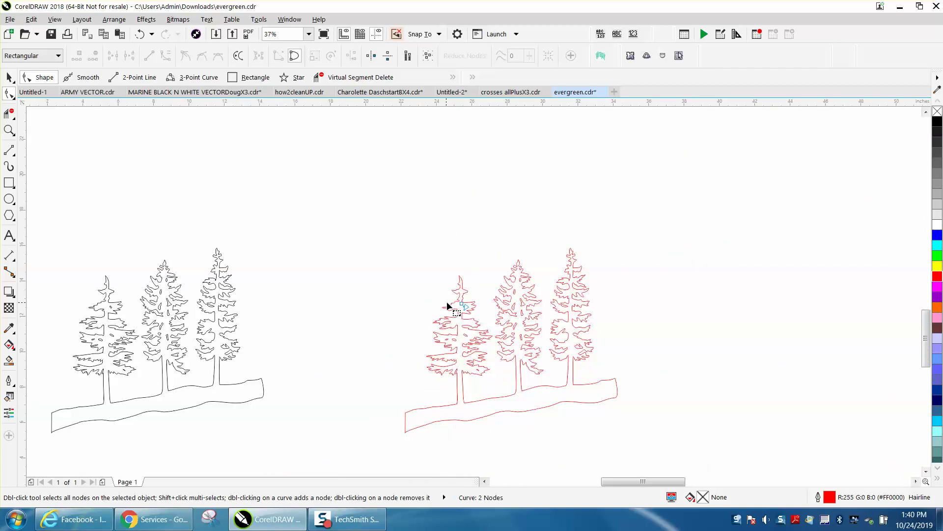
key("ctrl+a")
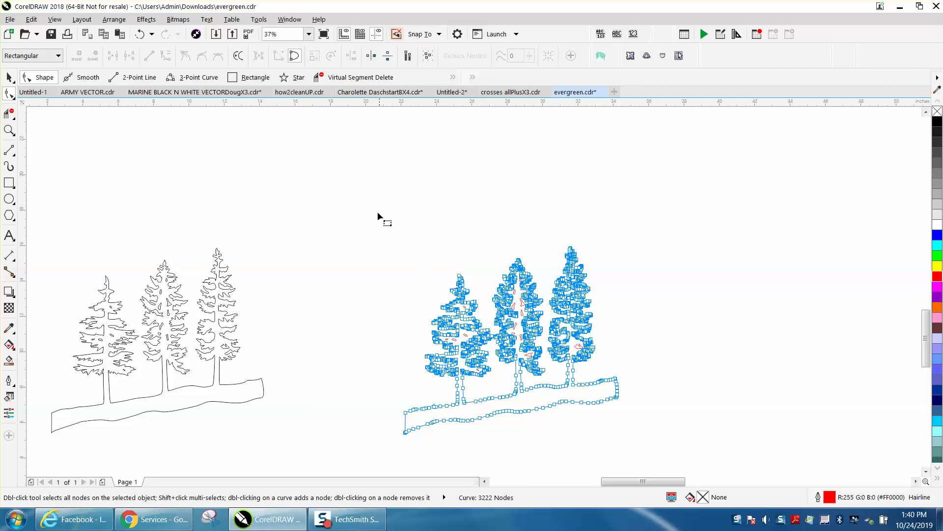
left_click_drag(661, 434, 682, 441)
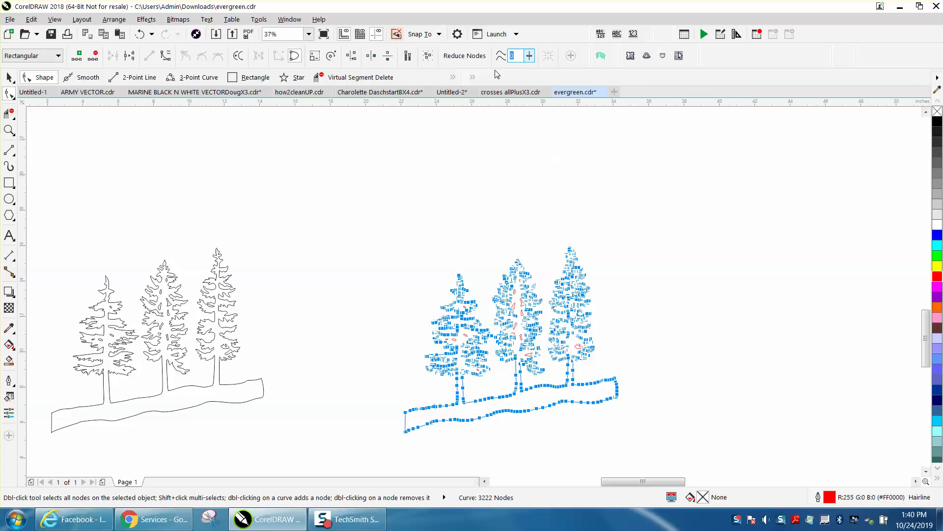
left_click(9, 77)
key("ctrl+d")
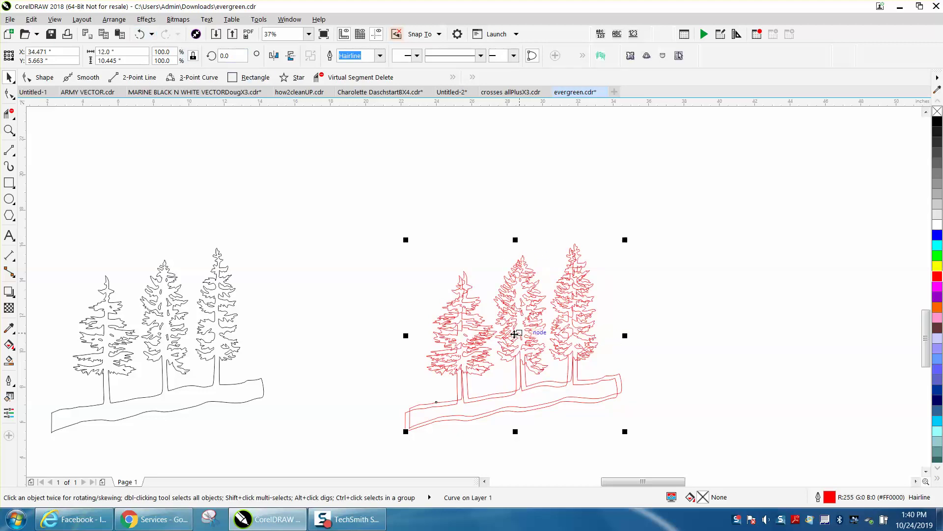
Step: Move the duplicate up and right, then set the duplicate offset to 0 and 0
left_click_drag(514, 334, 763, 253)
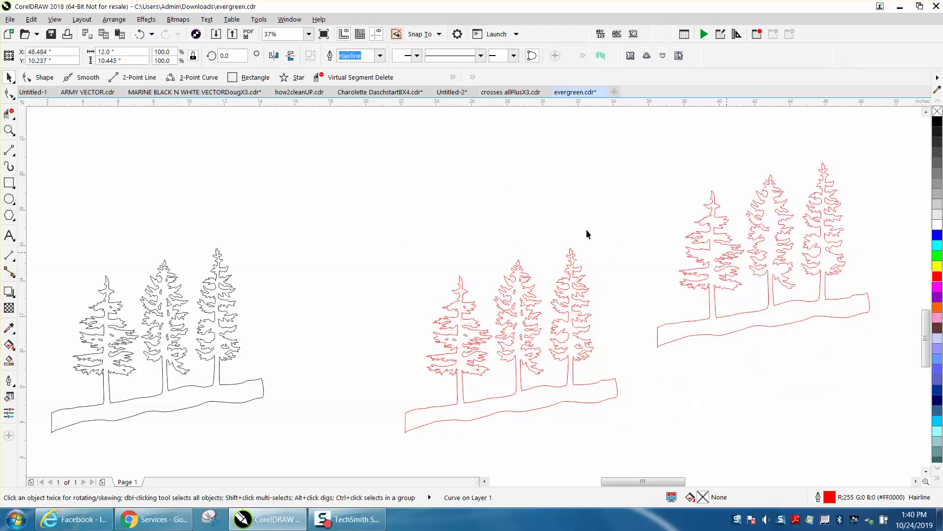
left_click(439, 147)
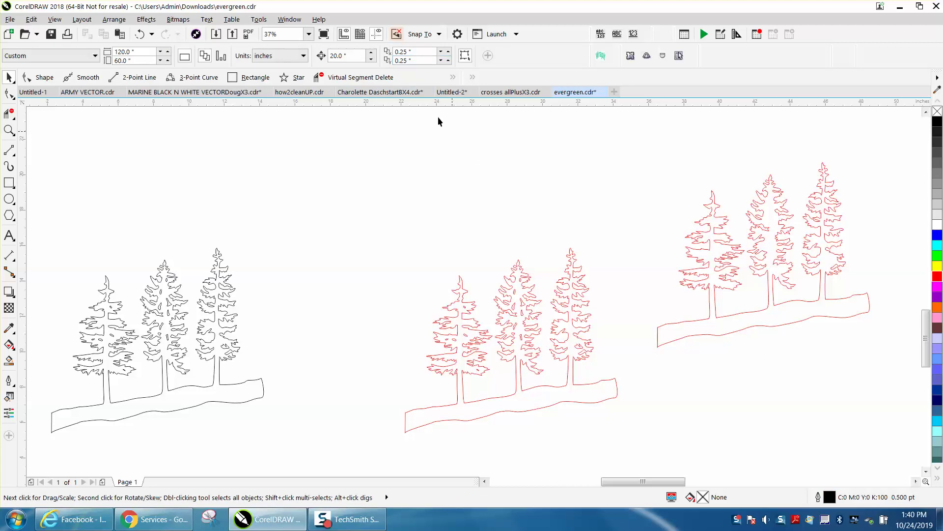
left_click(405, 51)
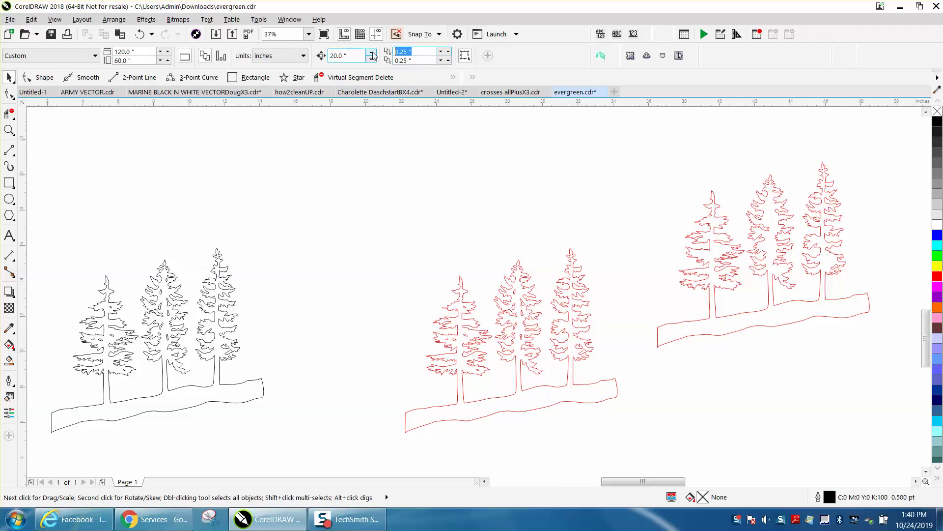
type("0")
key("Tab")
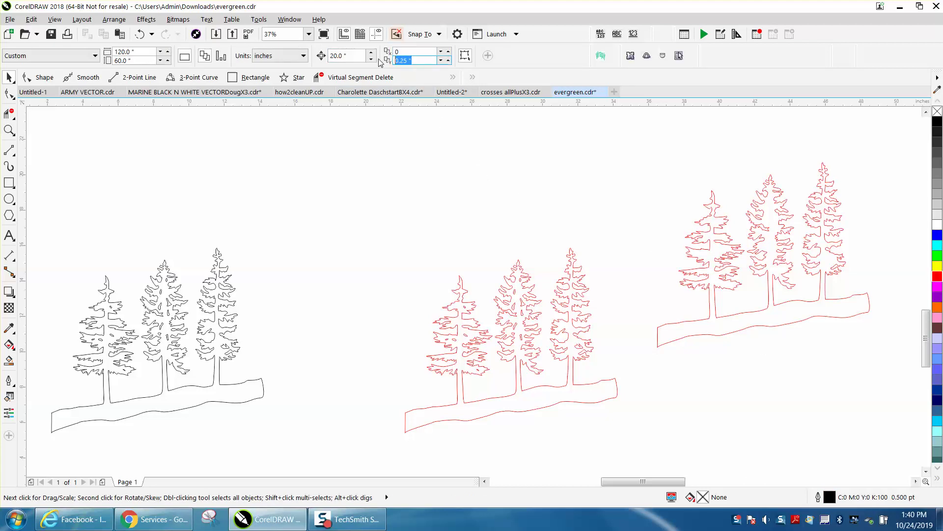
type("0")
key("Return")
Step: Delete the right-hand copy of the trees
left_click(707, 225)
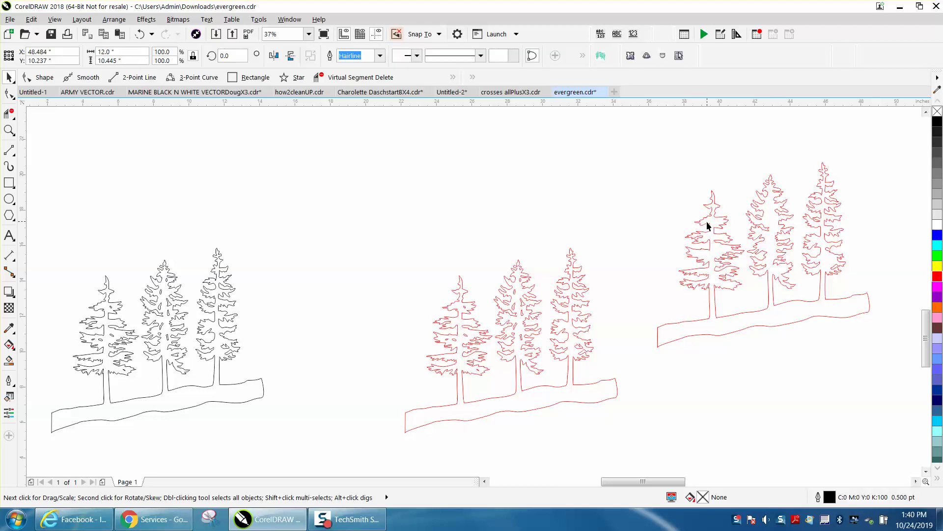
key("XF86Calculator")
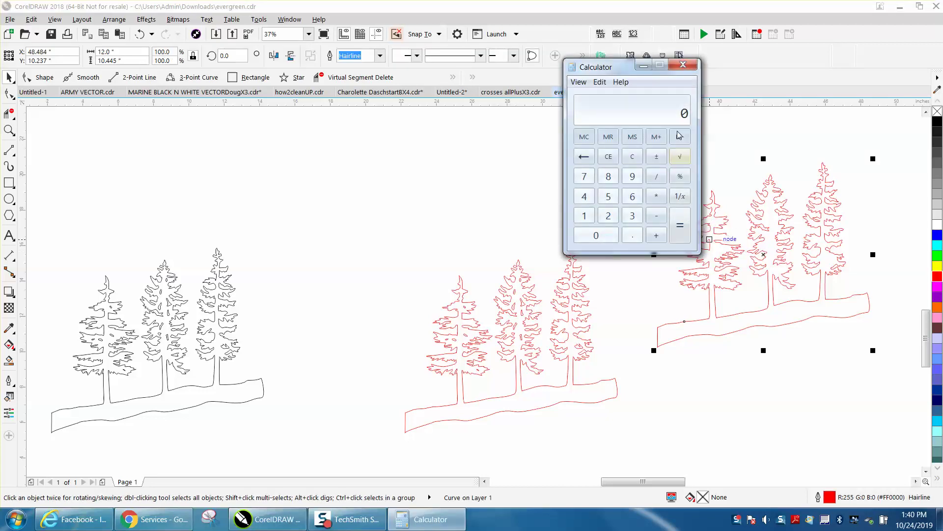
left_click(682, 66)
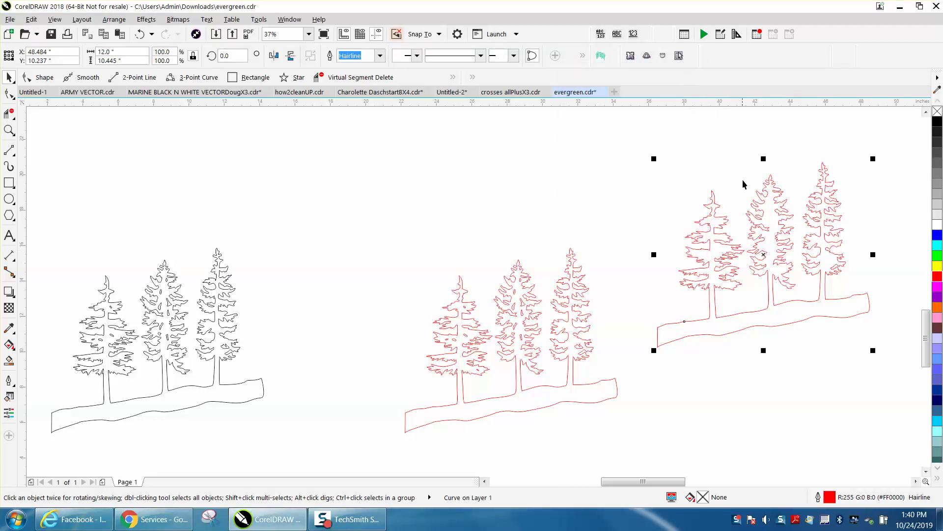
key("Delete")
Step: Duplicate the 16 red tree curves with Ctrl+D and nudge the copy 20 inches right
left_click_drag(353, 195, 591, 395)
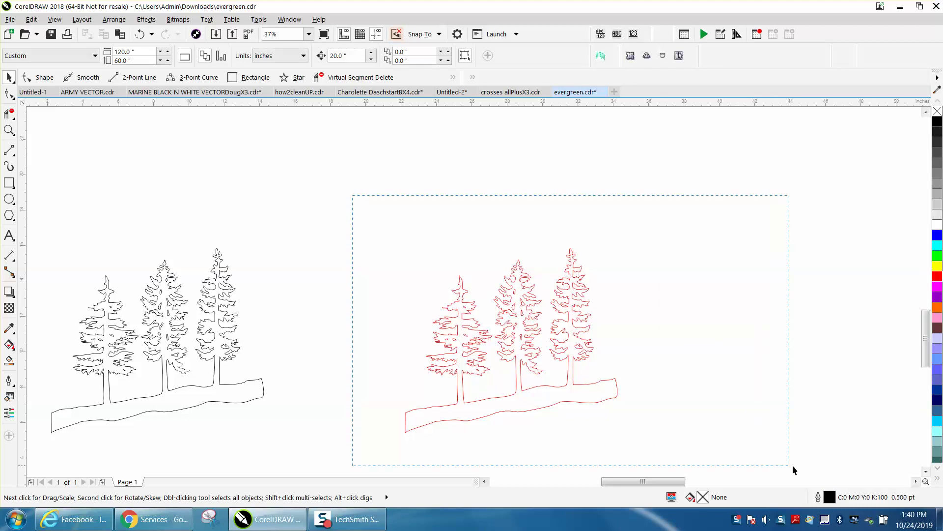
left_click_drag(792, 465, 792, 464)
key("ctrl+d")
key("Right")
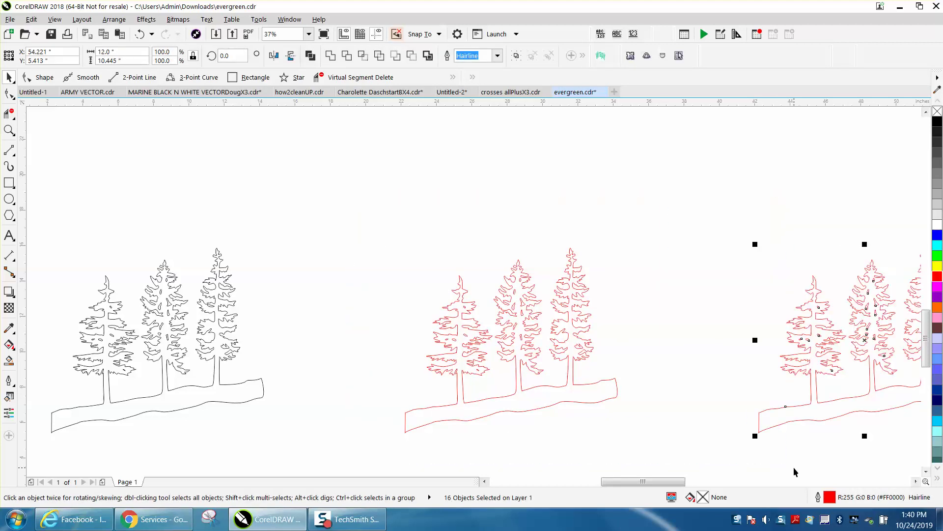
key("ctrl+z")
key("ctrl+shift+z")
scroll(691, 399, "down", 2)
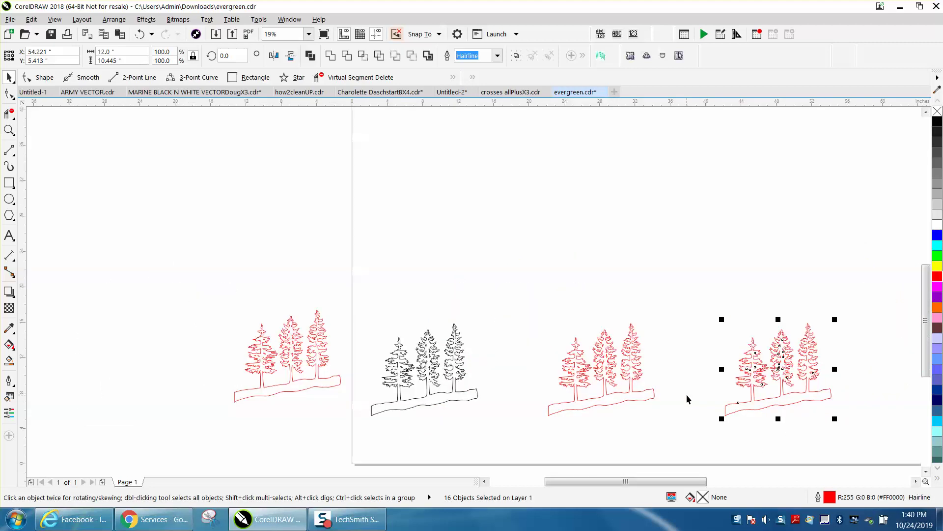
left_click(9, 131)
left_click_drag(540, 312, 854, 441)
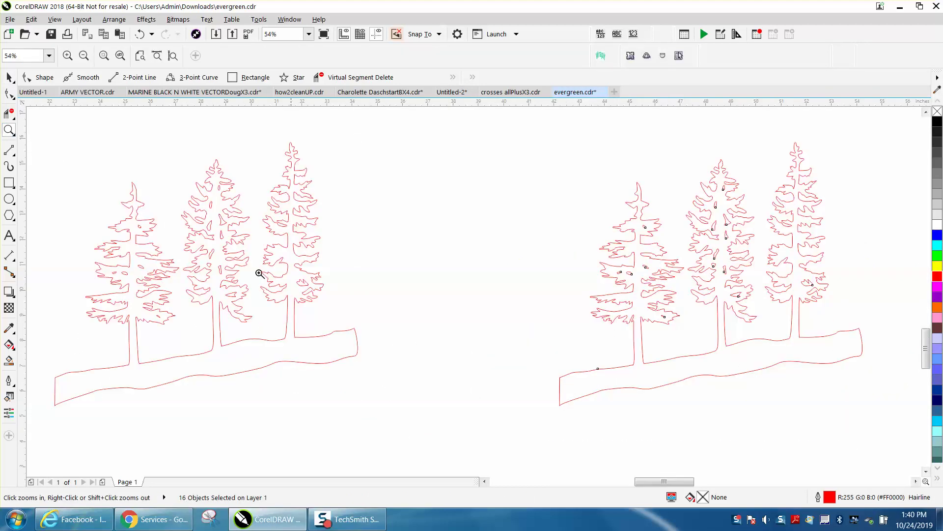
left_click(9, 77)
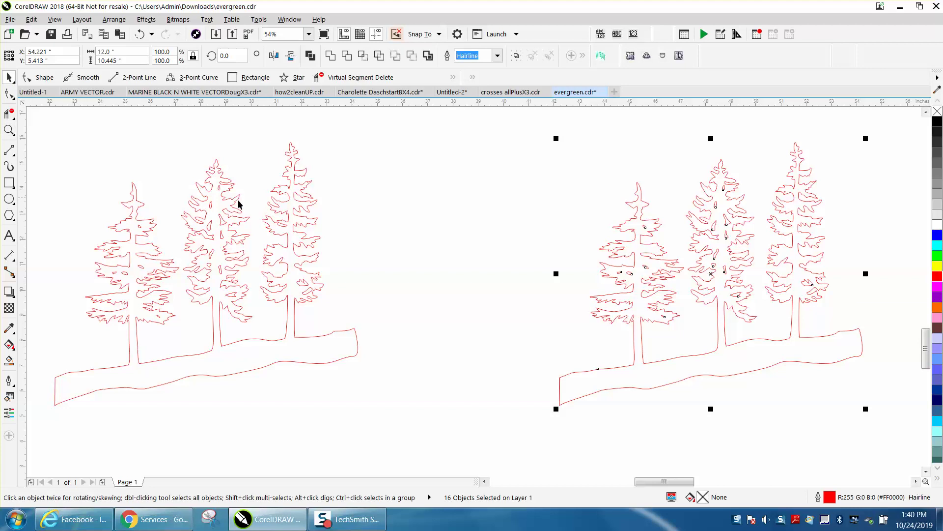
scroll(215, 235, "down", 2)
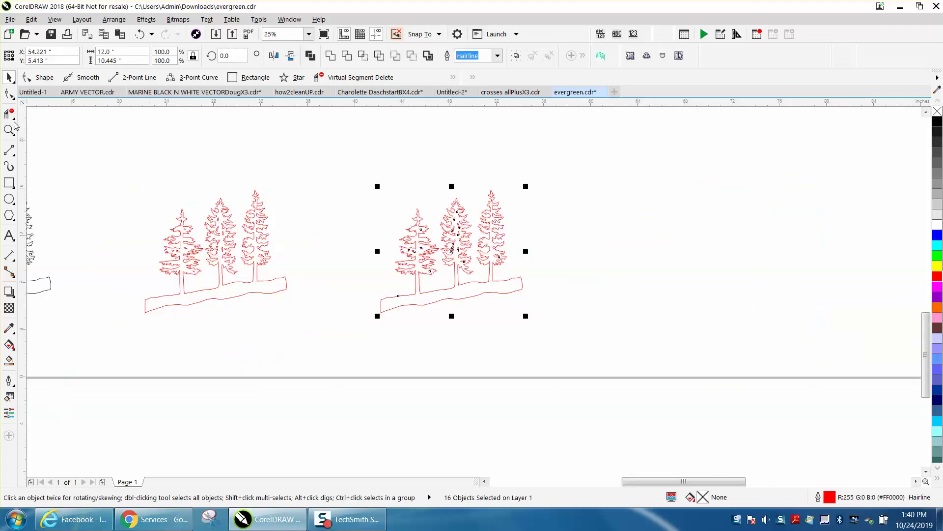
left_click(9, 93)
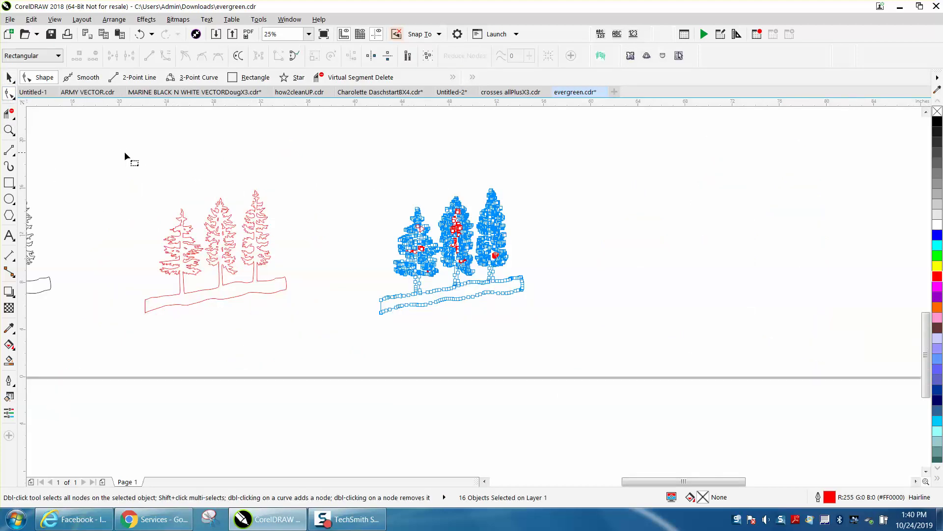
left_click(258, 258)
left_click_drag(99, 164, 322, 334)
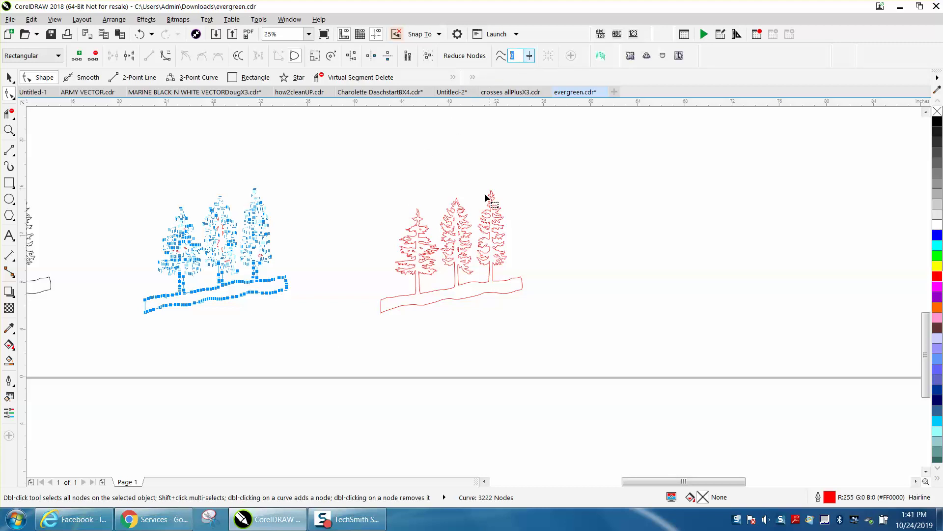
left_click(9, 130)
left_click(221, 192)
right_click(284, 240)
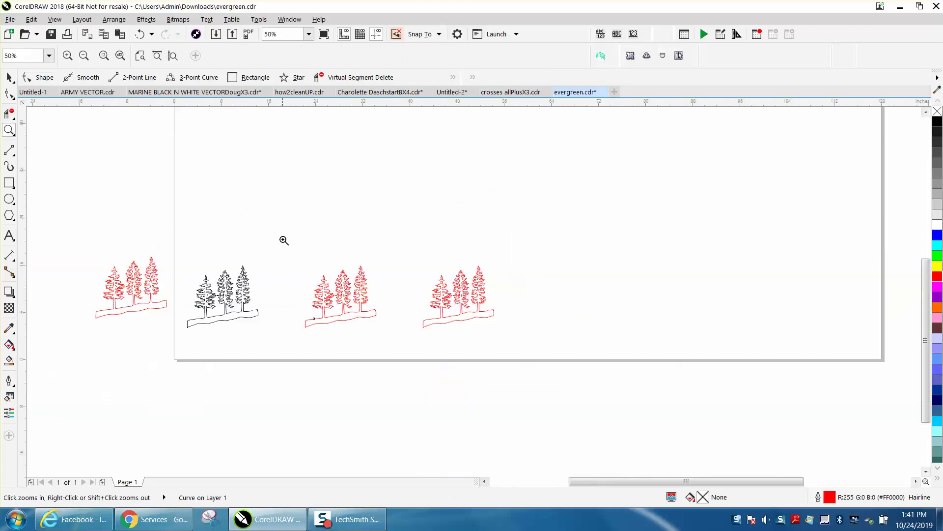
left_click(9, 77)
left_click(340, 295)
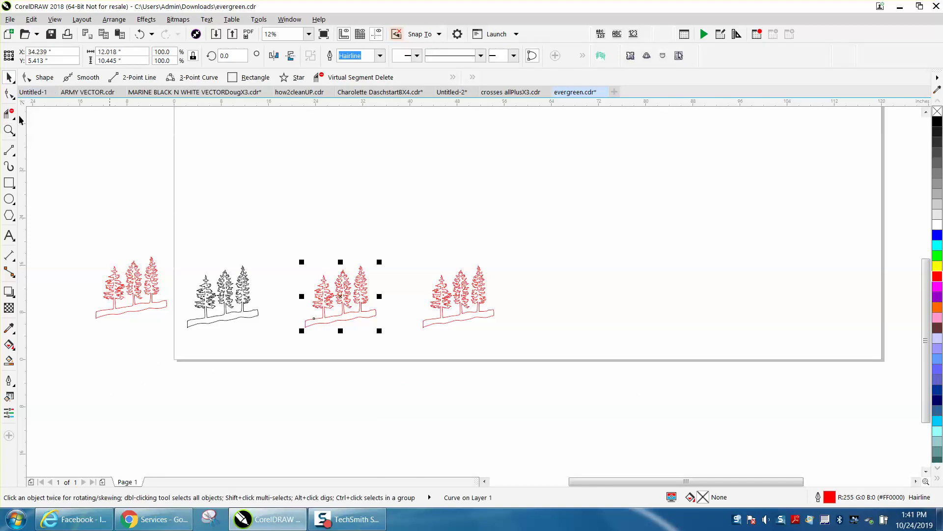
left_click(8, 93)
left_click_drag(402, 341, 402, 341)
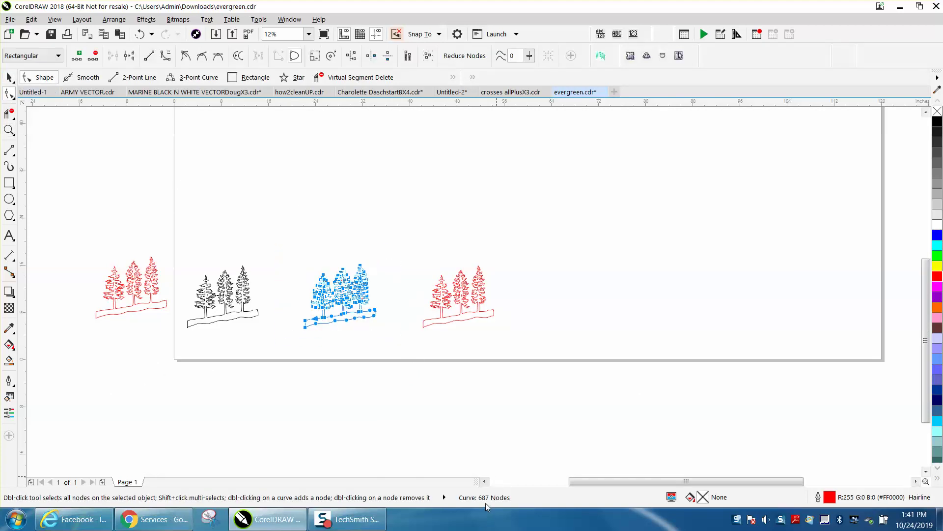
left_click_drag(421, 255, 511, 328)
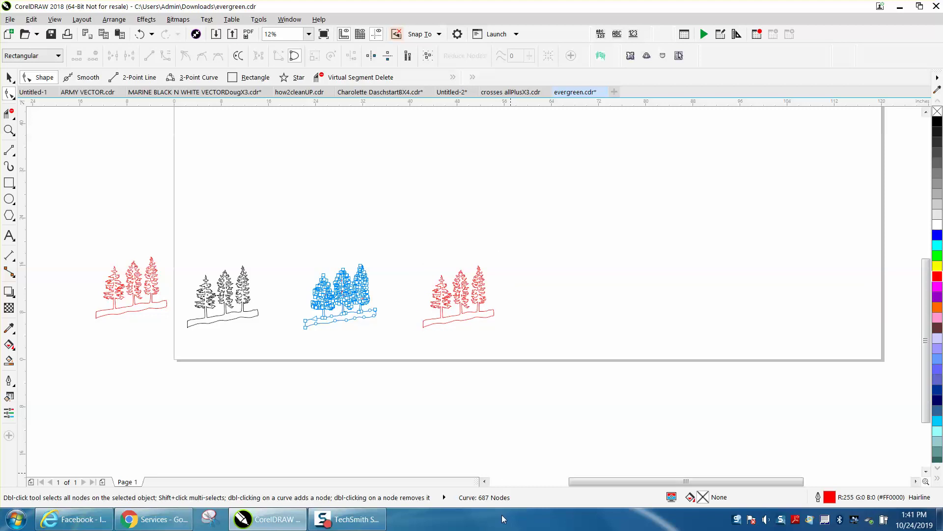
left_click(448, 305)
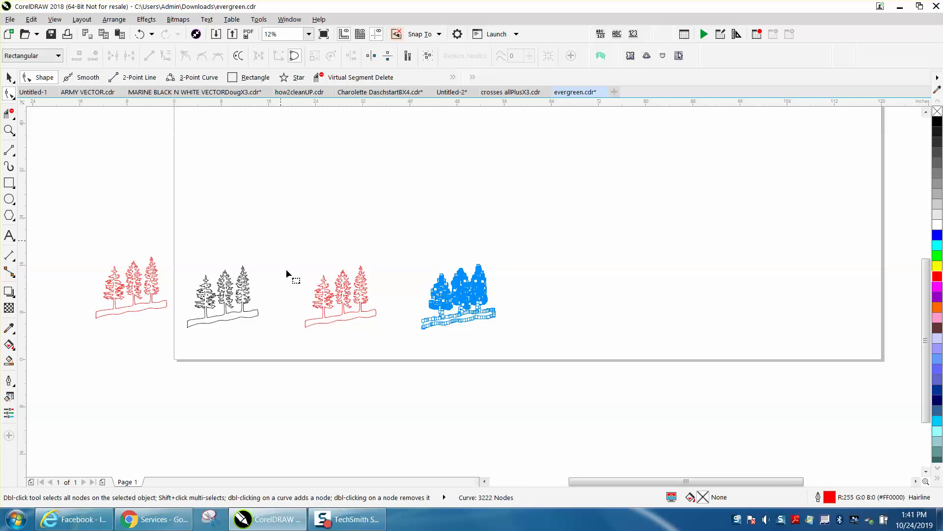
left_click(375, 315)
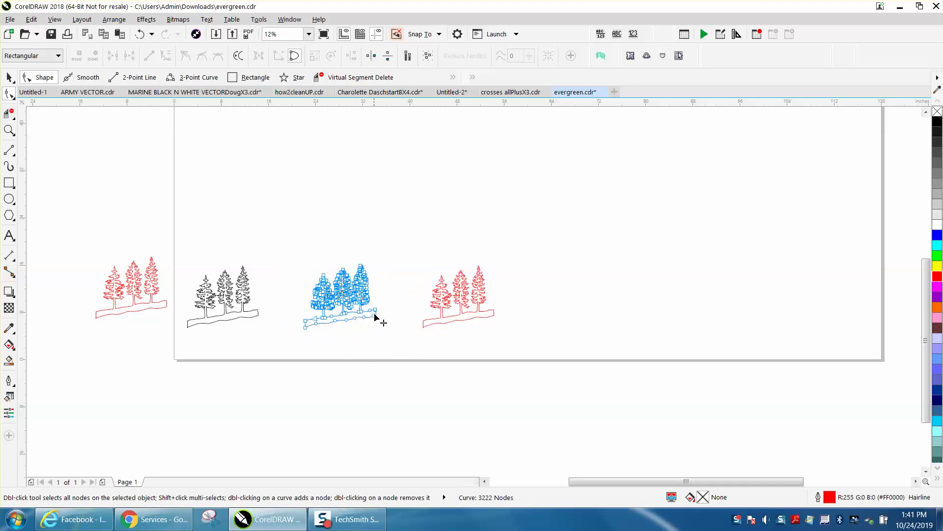
left_click(9, 130)
left_click_drag(285, 241, 622, 376)
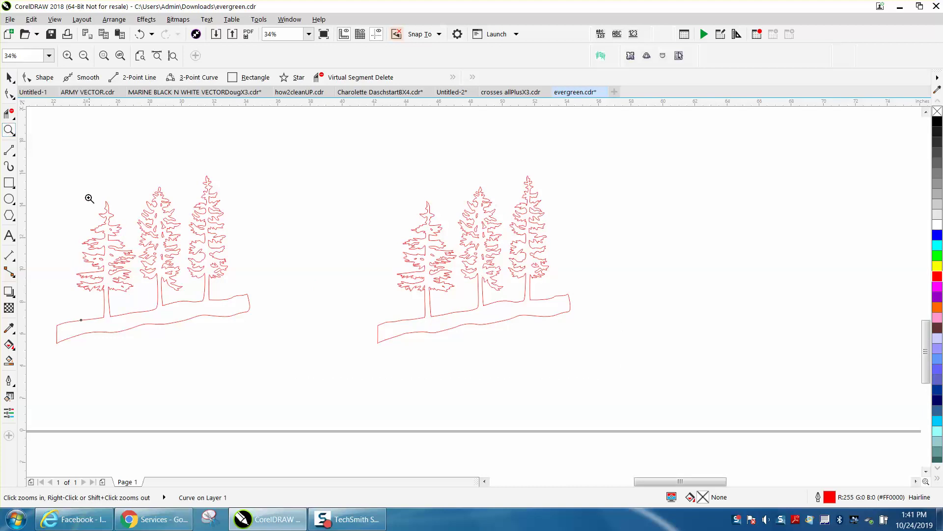
Step: Fill the middle red tree group solid yellow
left_click_drag(85, 196, 312, 309)
scroll(328, 305, "down", 4)
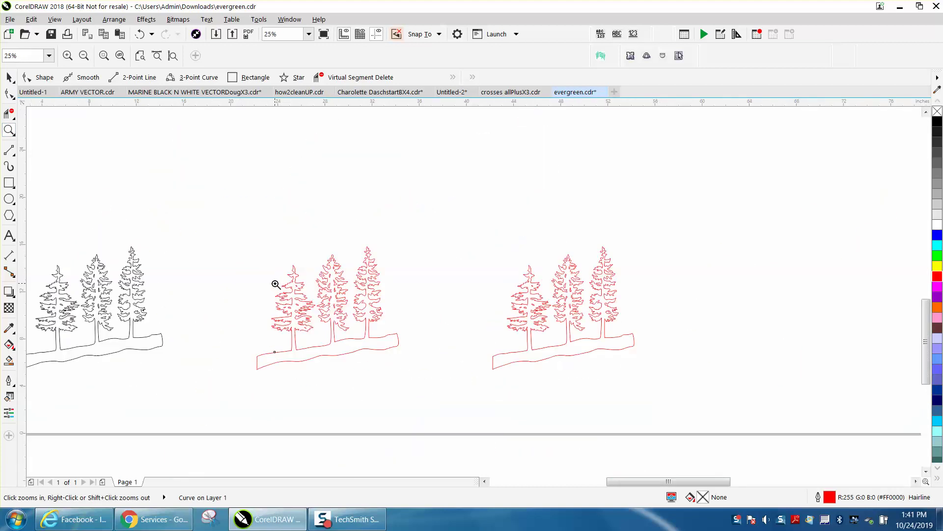
left_click(9, 77)
left_click(368, 295)
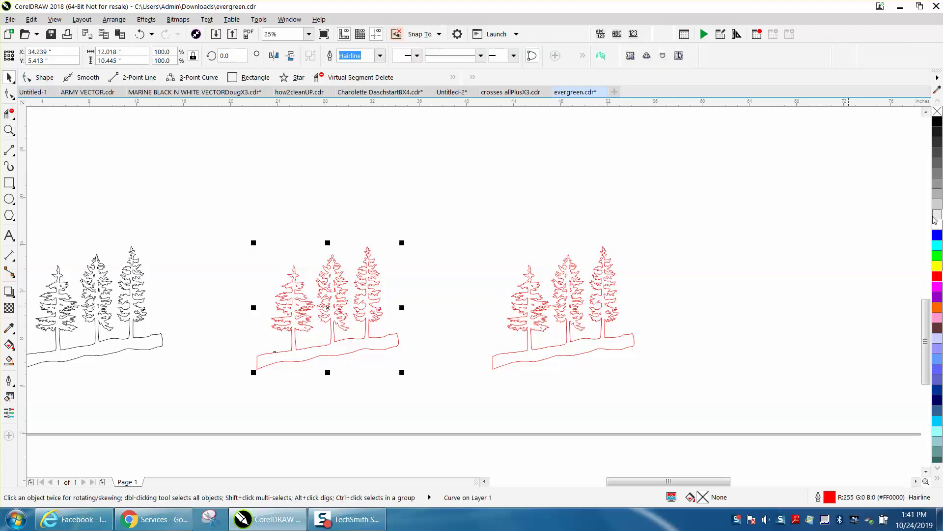
left_click(937, 266)
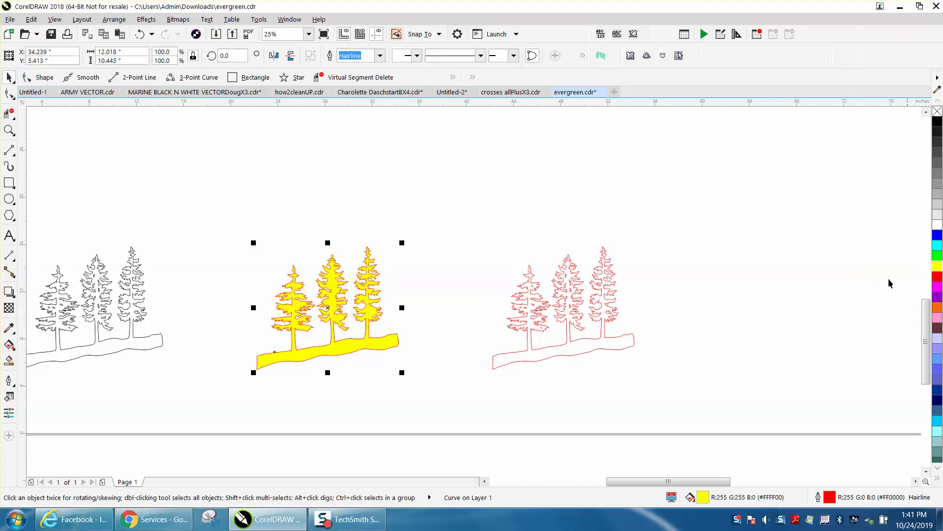
Step: Fill the right tree group green and nudge it 20 inches left onto the yellow
left_click(621, 335)
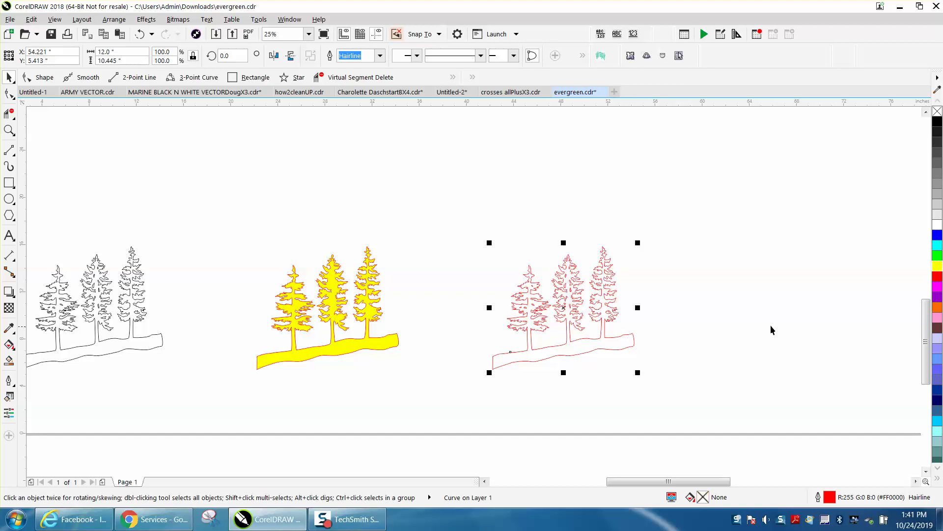
left_click(938, 260)
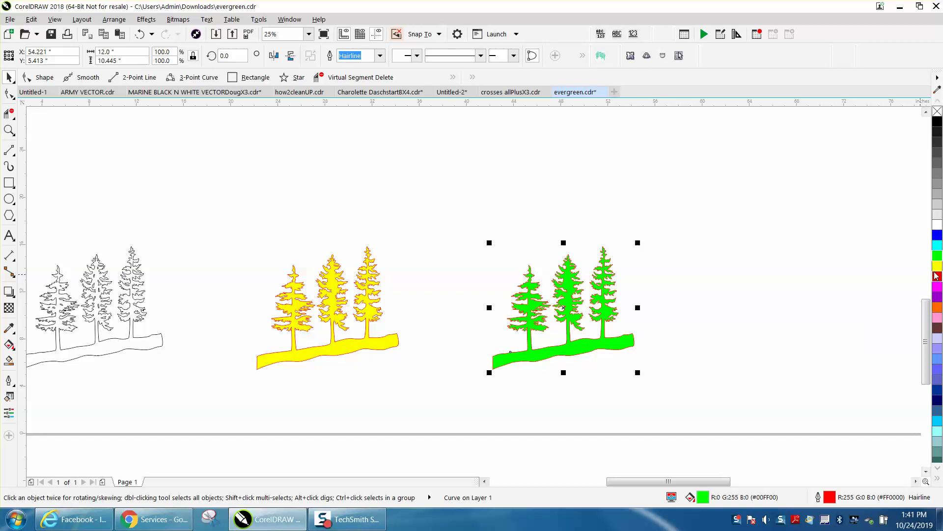
key("Left")
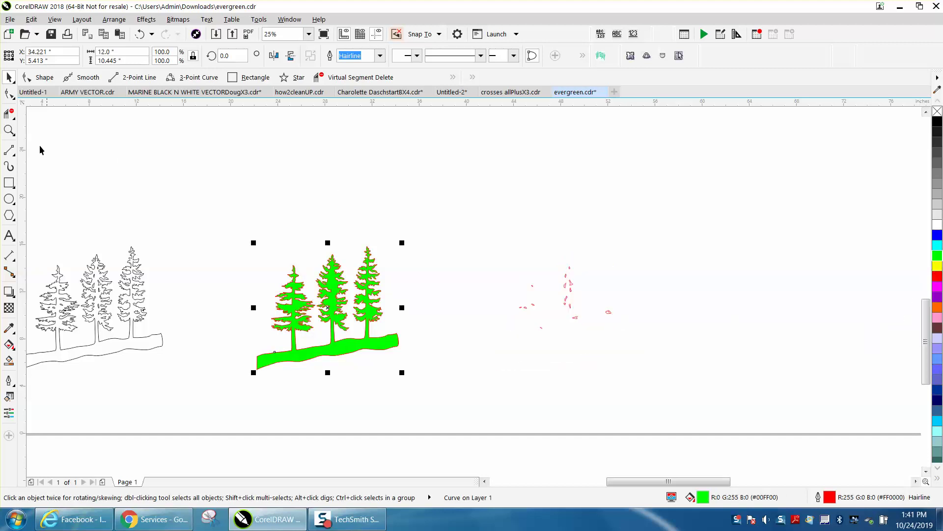
Step: Zoom in on the overlapping trees to compare the green copy against the yellow
left_click(9, 130)
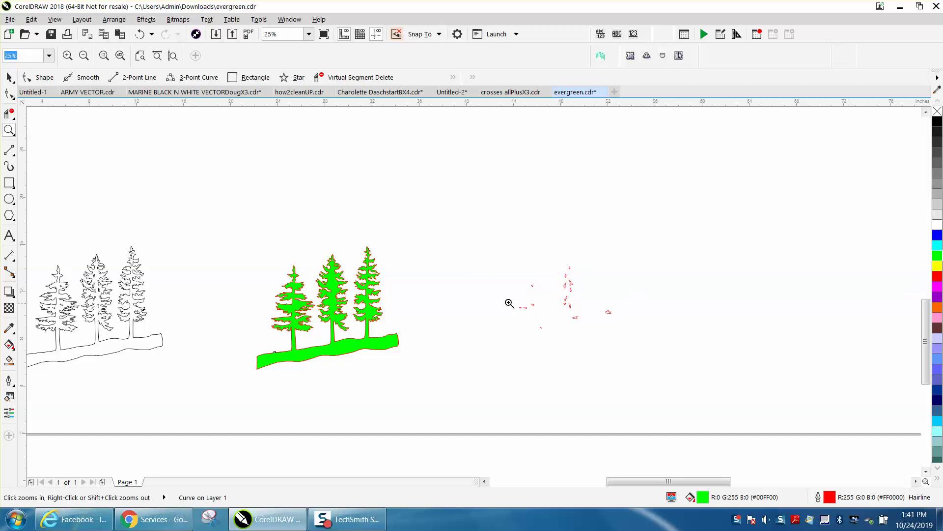
left_click_drag(457, 364, 456, 365)
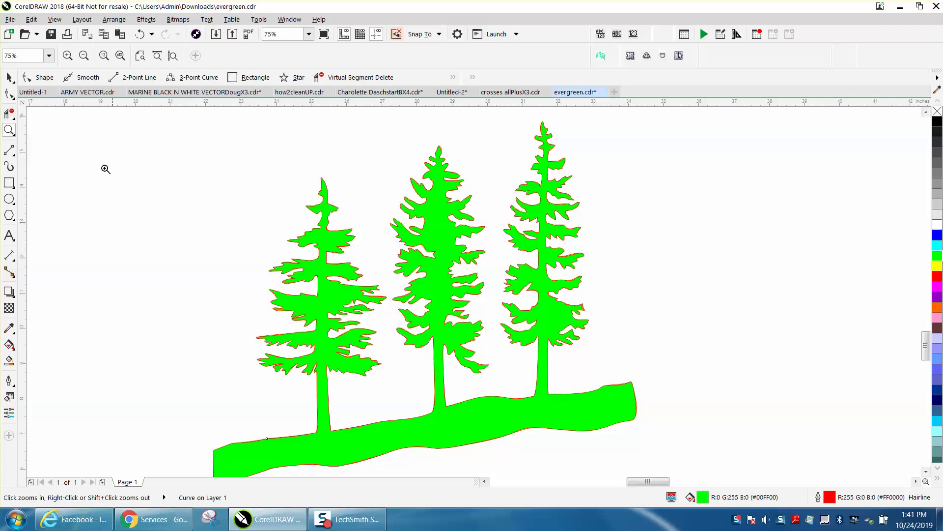
left_click(8, 77)
left_click(307, 216)
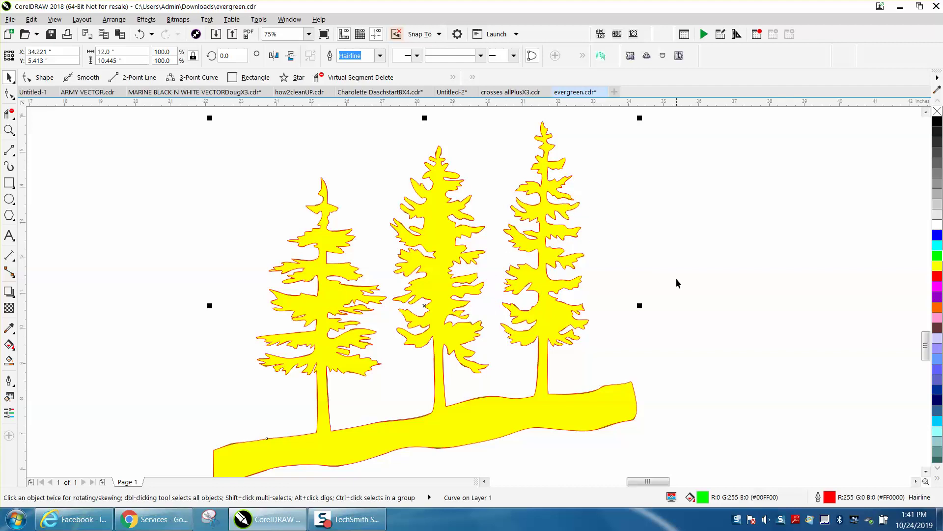
key("ctrl+z")
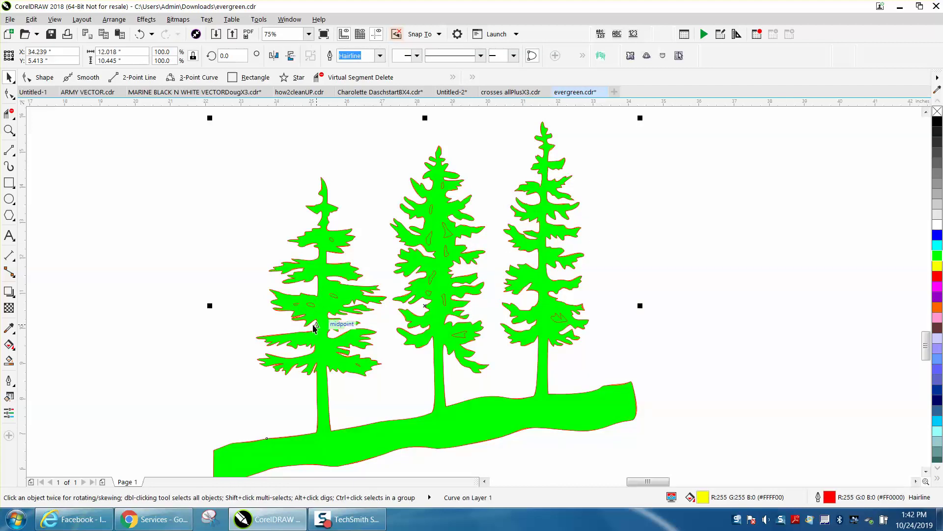
scroll(332, 290, "down", 3)
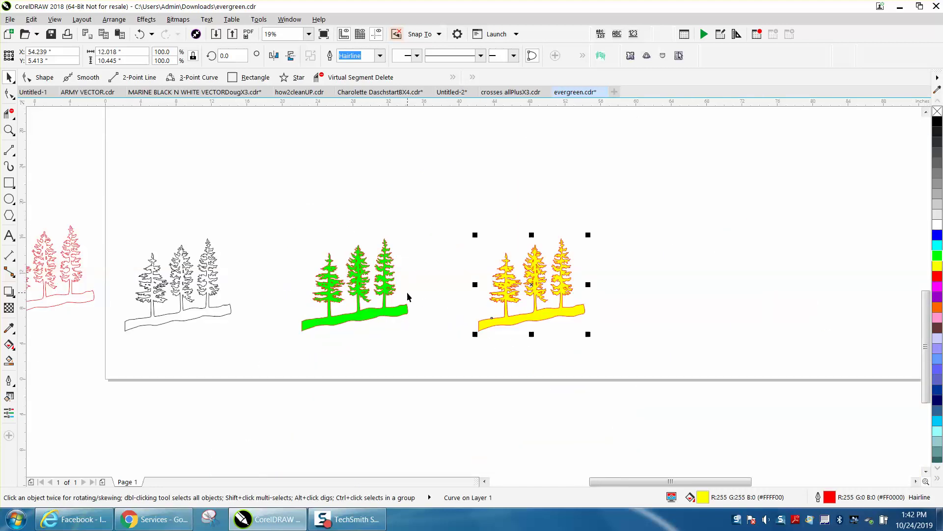
Step: Remove the green fill from the 16 tree curves, leaving red outlines
left_click(388, 288)
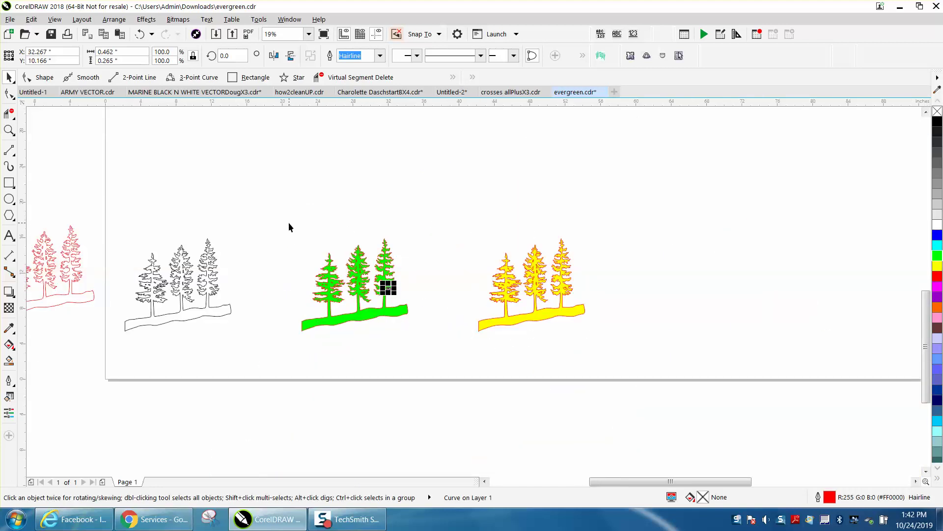
left_click_drag(288, 222, 450, 342)
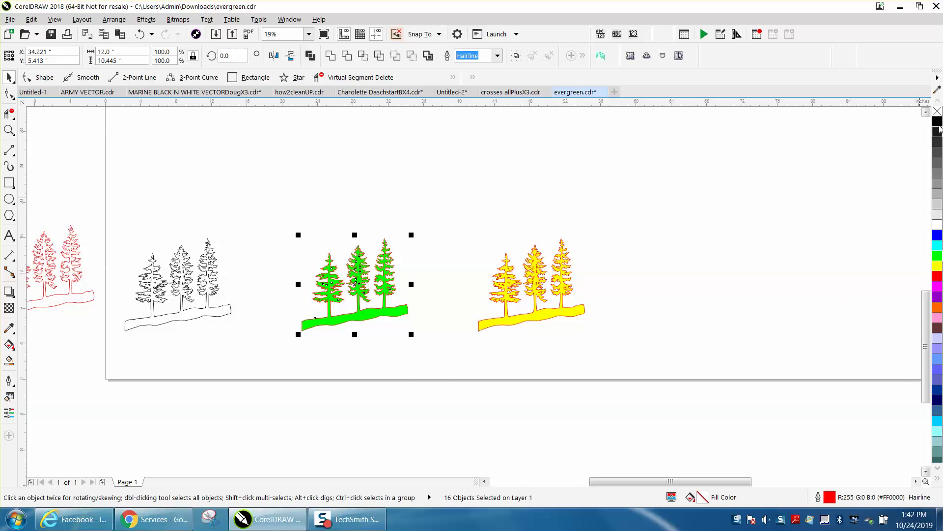
left_click(938, 112)
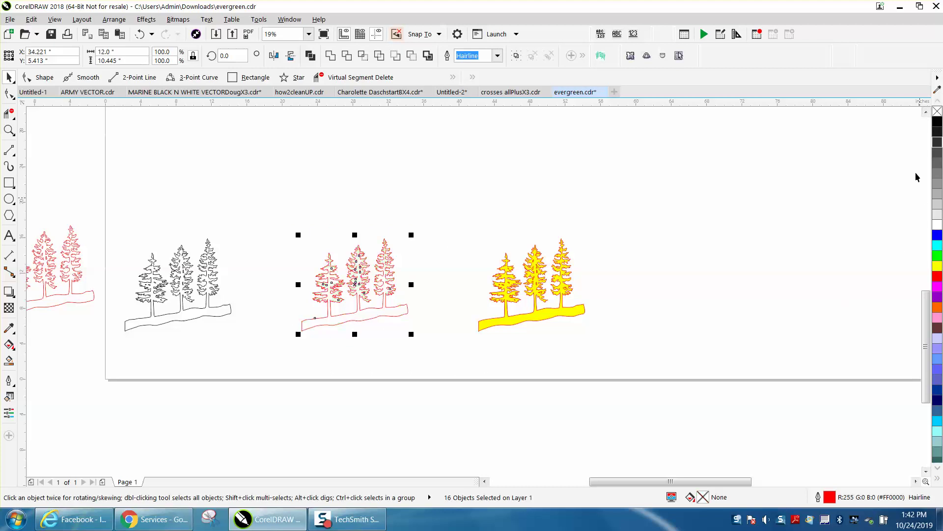
left_click(680, 339)
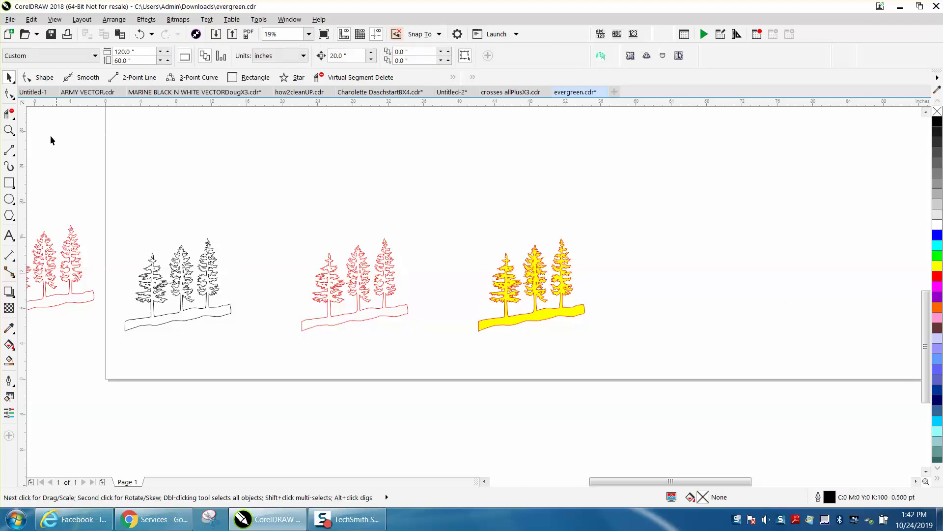
Step: Zoom in on the middle tree group and display its outline nodes
scroll(270, 192, "up", 2)
left_click_drag(269, 222, 614, 448)
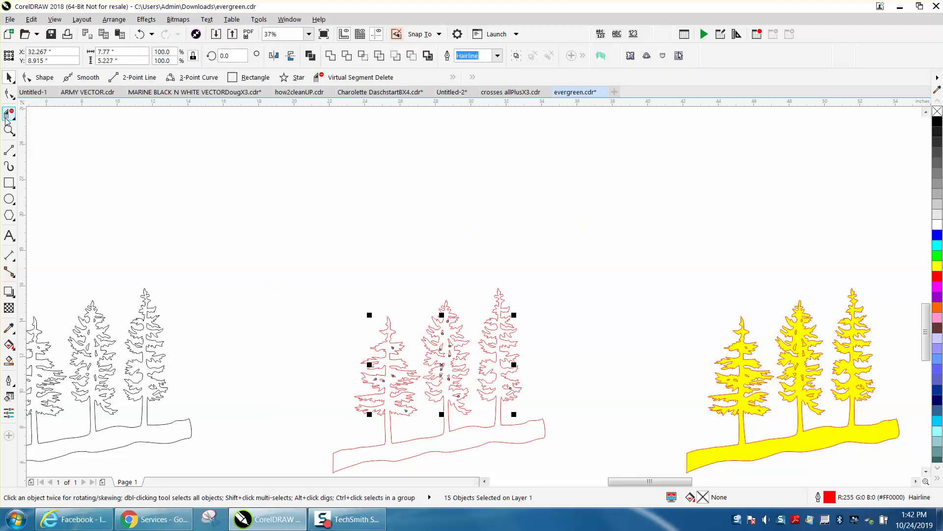
left_click(11, 133)
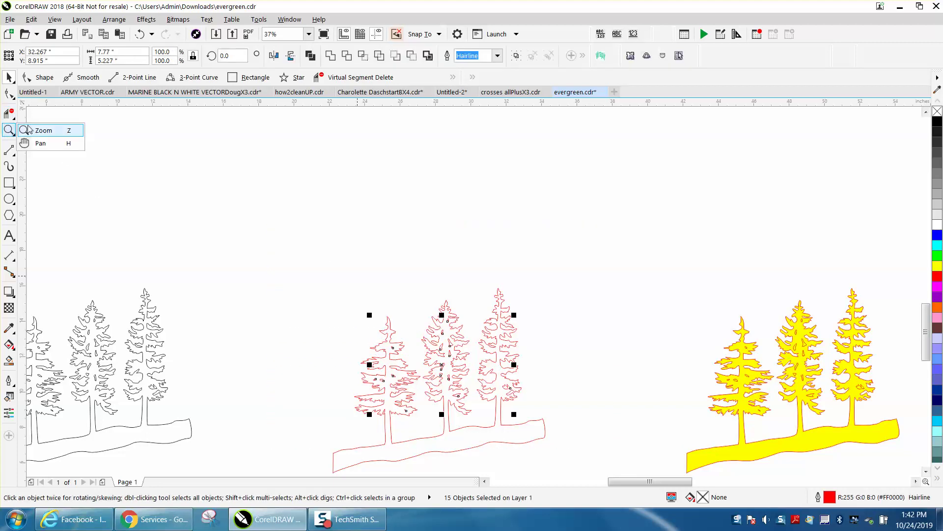
left_click(42, 133)
scroll(270, 266, "down", 2)
left_click_drag(287, 276, 451, 387)
left_click(8, 94)
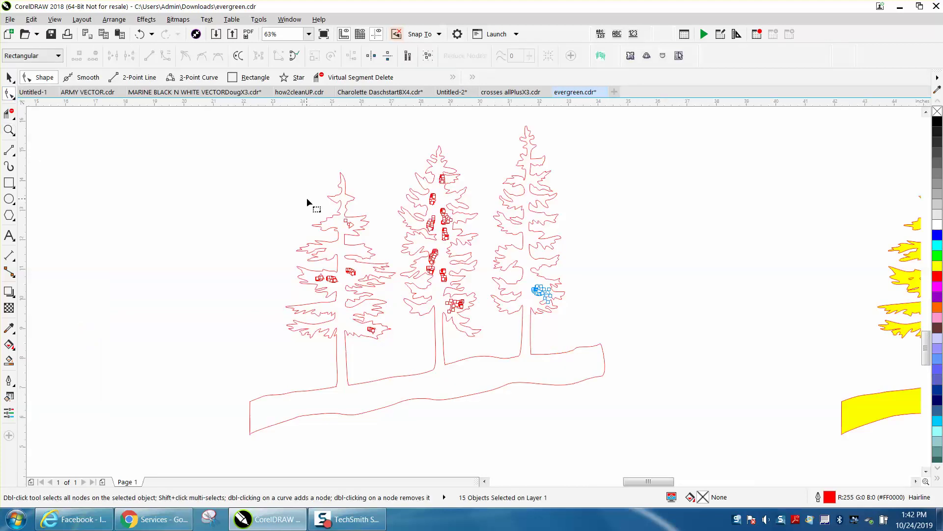
left_click(318, 222)
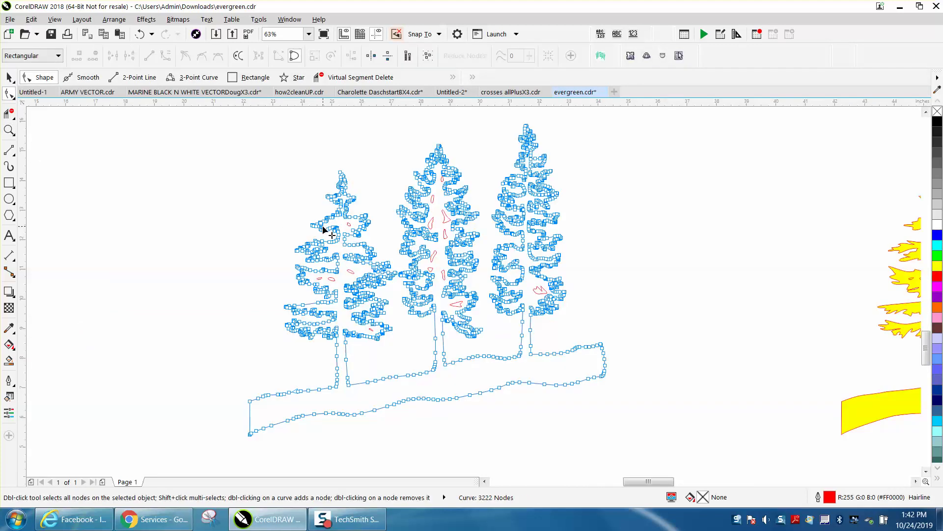
scroll(248, 248, "down", 4)
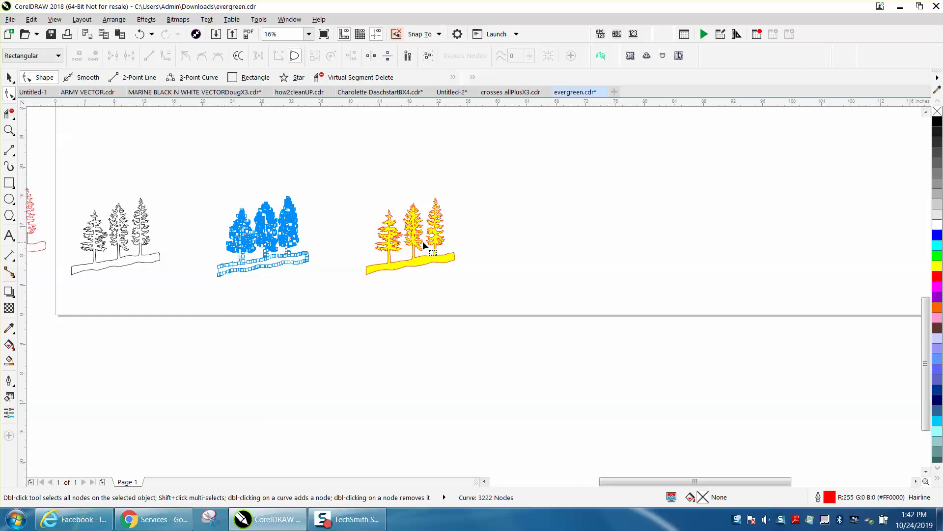
Step: Remove the yellow fill from the other tree group
key("space")
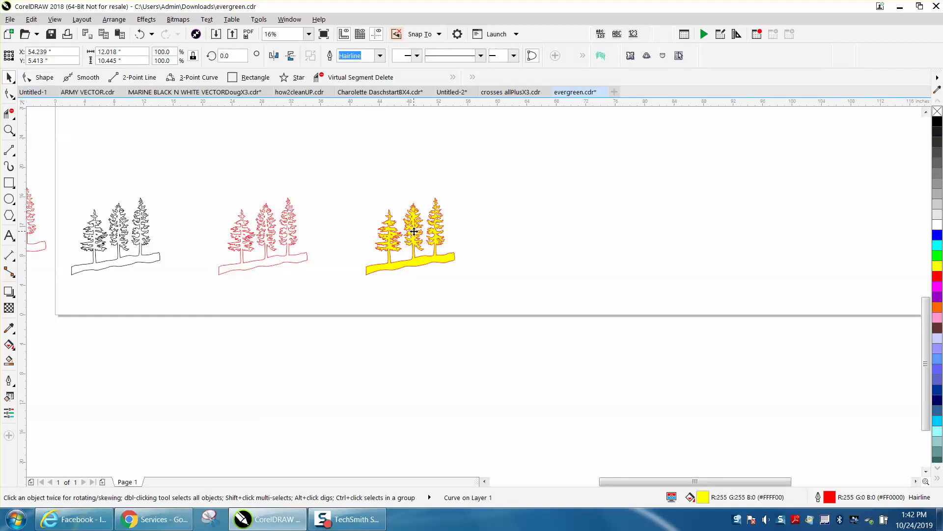
left_click(415, 231)
left_click(937, 112)
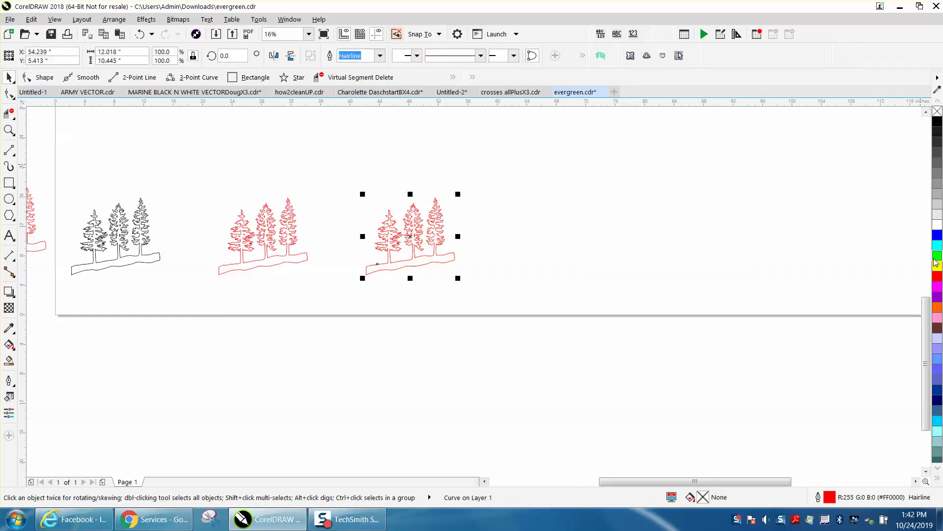
left_click(489, 275)
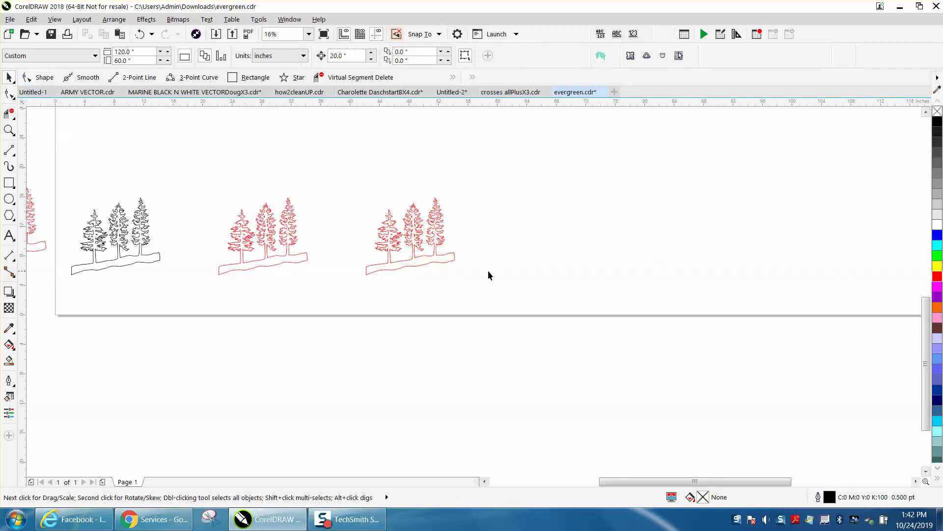
Step: Zoom into the right tree outline's nodes, closing in on one branch tip
left_click(13, 133)
left_click(43, 130)
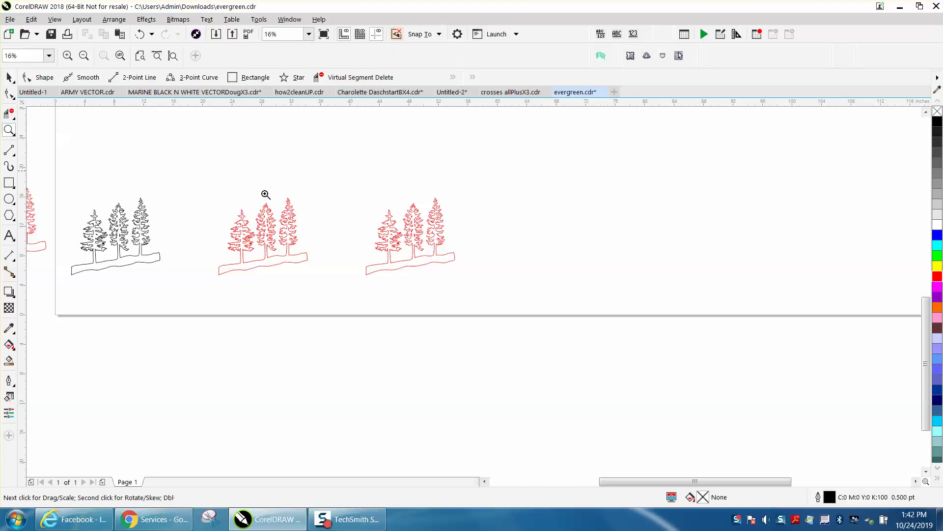
left_click_drag(354, 211, 537, 299)
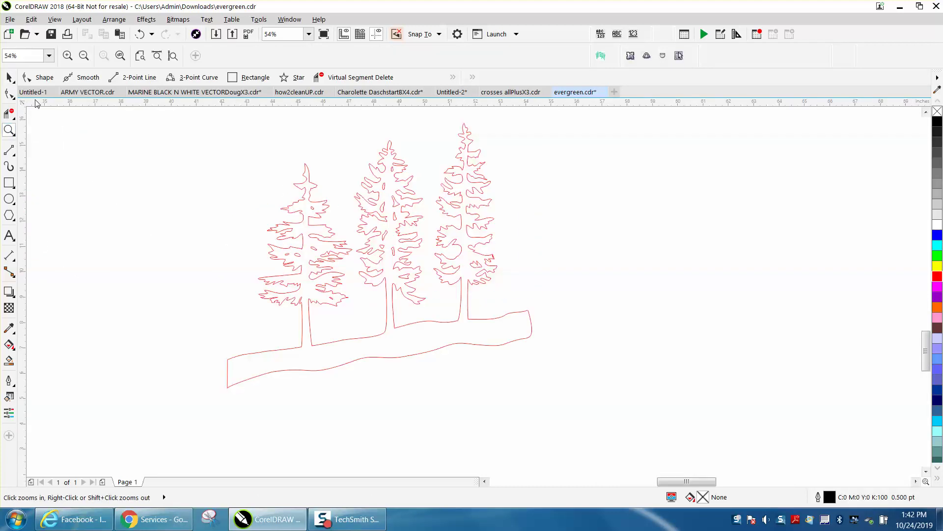
left_click(9, 77)
left_click(326, 211)
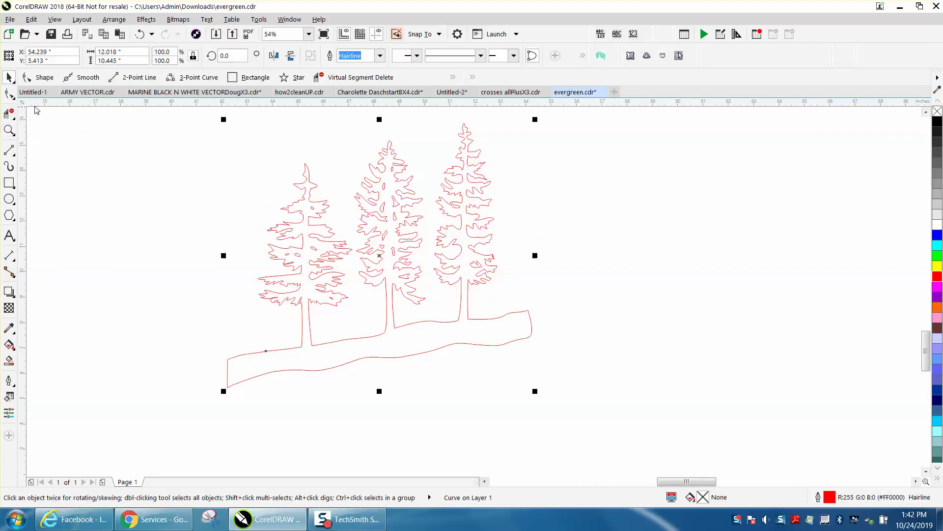
left_click(10, 93)
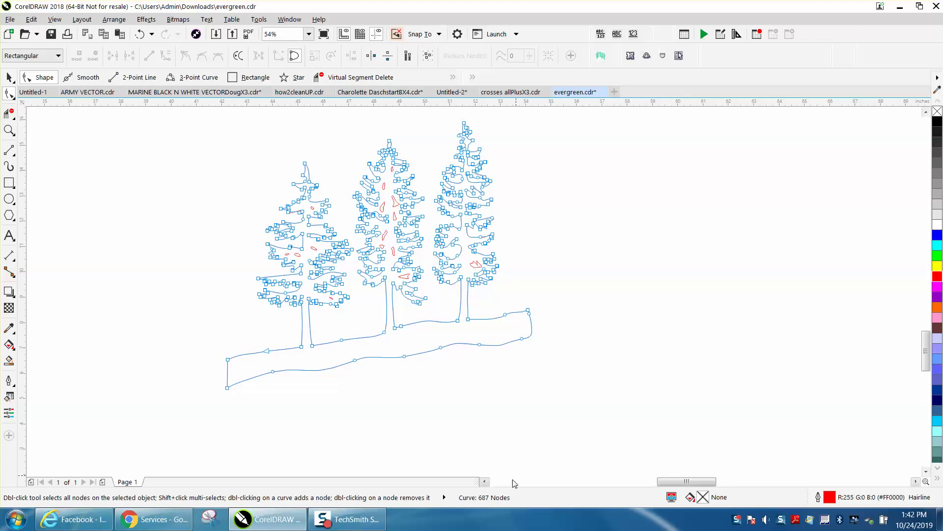
left_click(9, 130)
left_click_drag(246, 248, 360, 289)
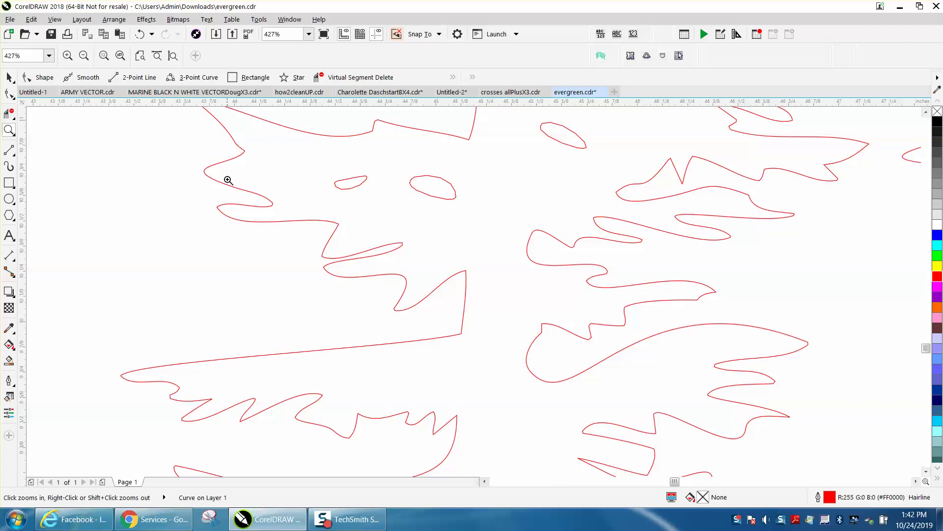
left_click_drag(228, 179, 454, 308)
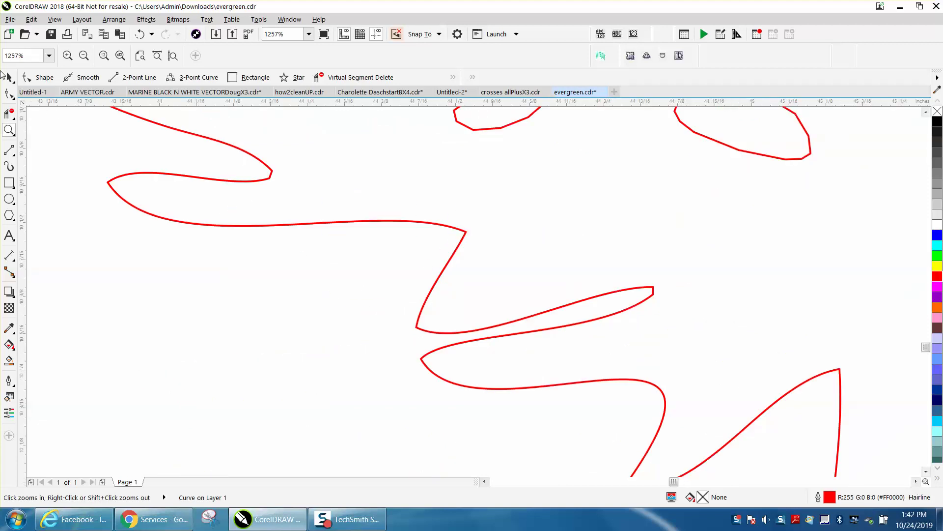
Step: Curve the segments around the sharp branch corner and delete the extra tip node
left_click(9, 94)
left_click(466, 231)
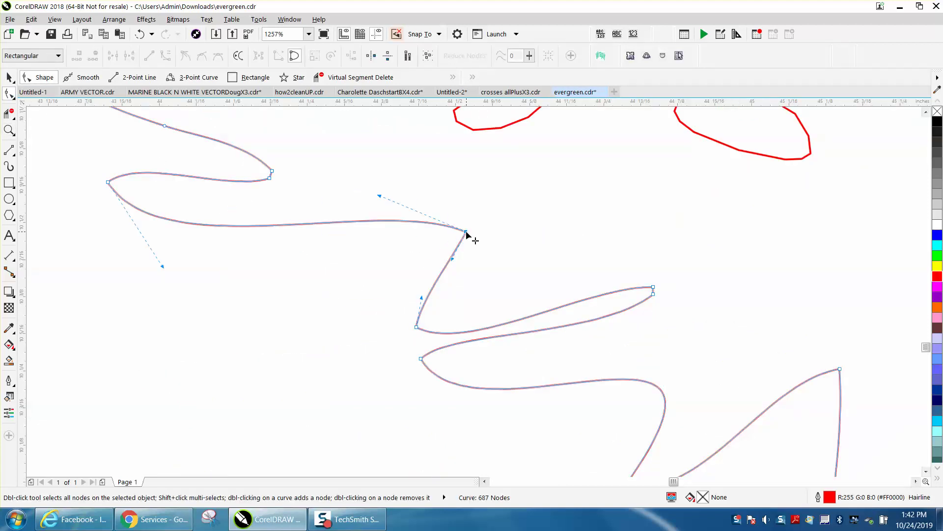
left_click_drag(448, 259, 486, 244)
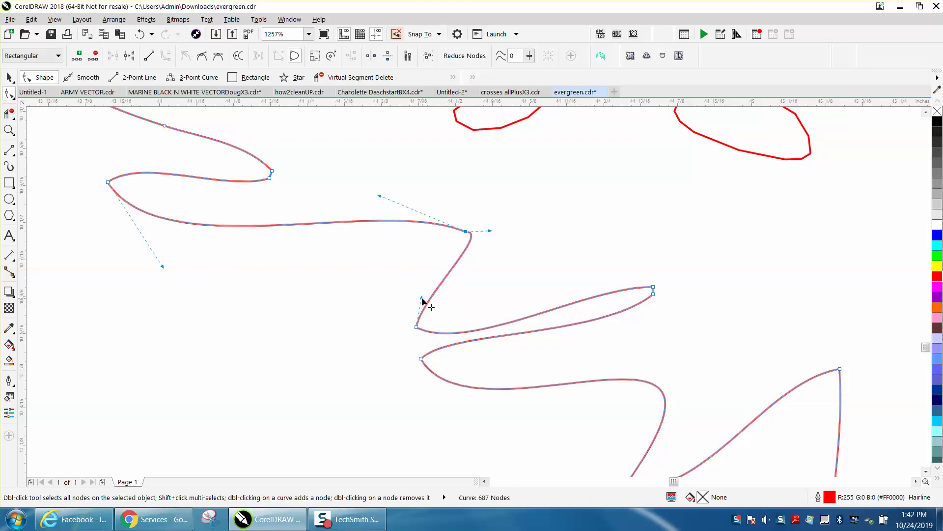
left_click_drag(423, 301, 396, 319)
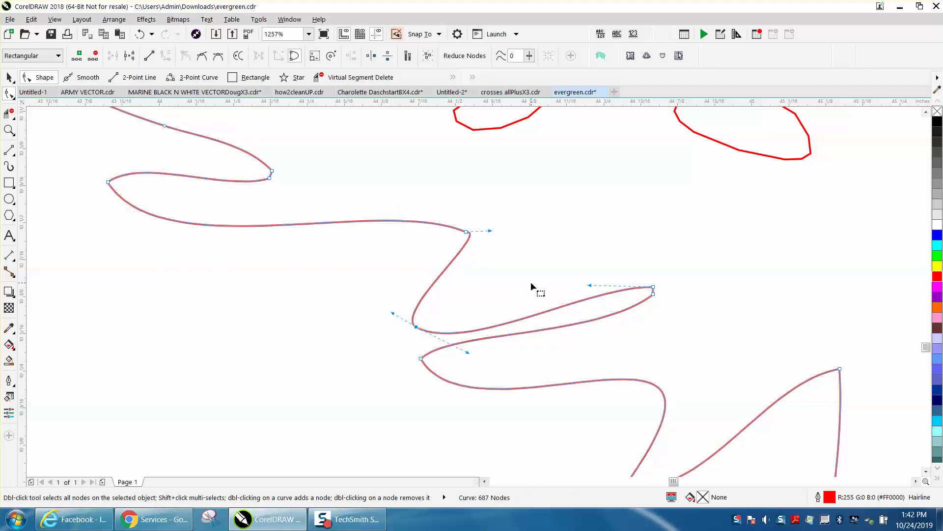
double_click(653, 294)
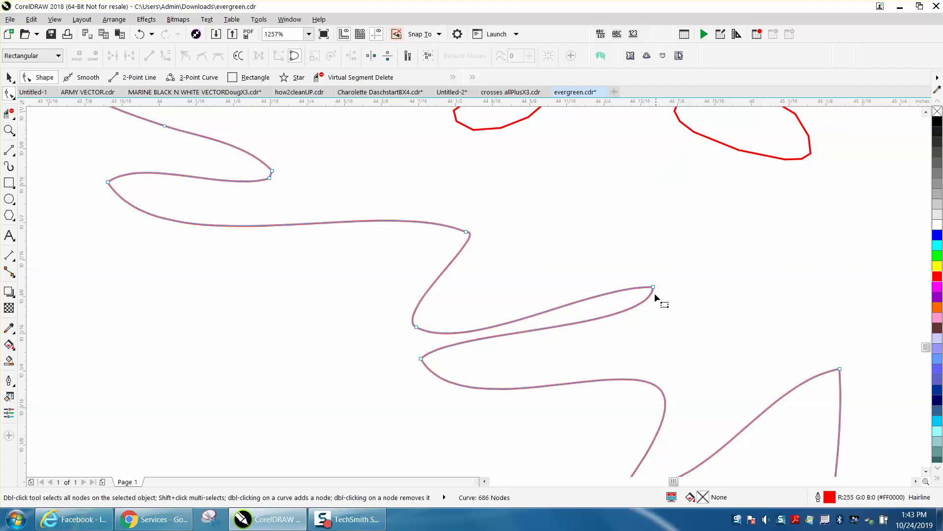
Step: Drag the tip's segments and lower node to round the branch into smooth curves
left_click(654, 289)
left_click_drag(658, 310, 674, 346)
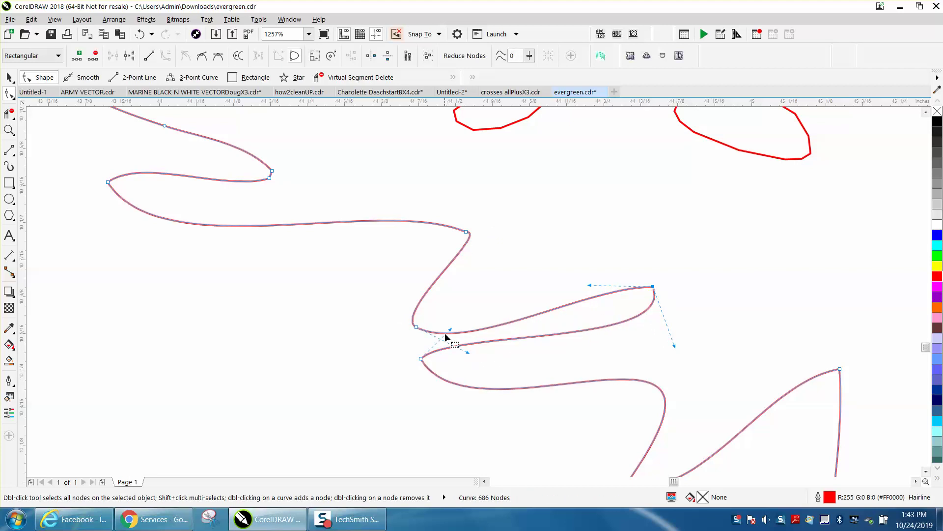
left_click_drag(449, 332, 396, 324)
left_click_drag(425, 363, 441, 379)
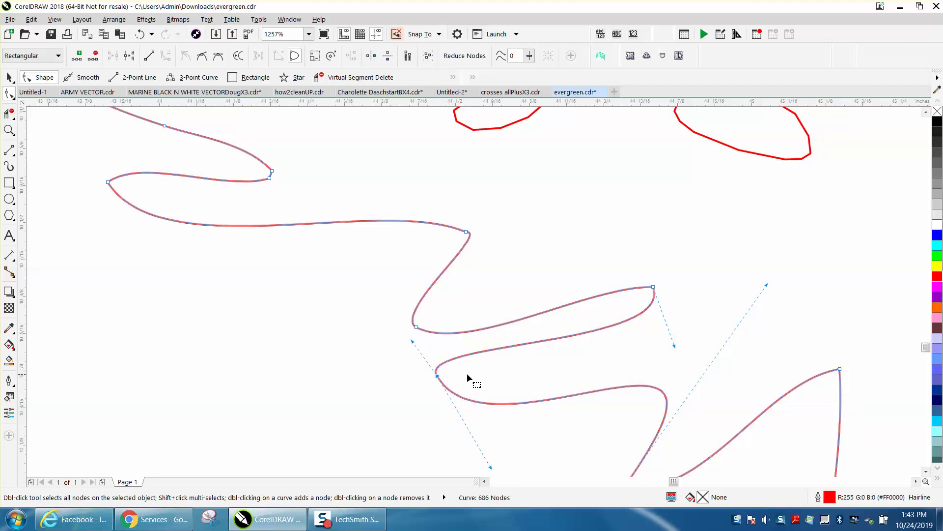
left_click_drag(676, 349, 691, 328)
scroll(589, 319, "down", 3)
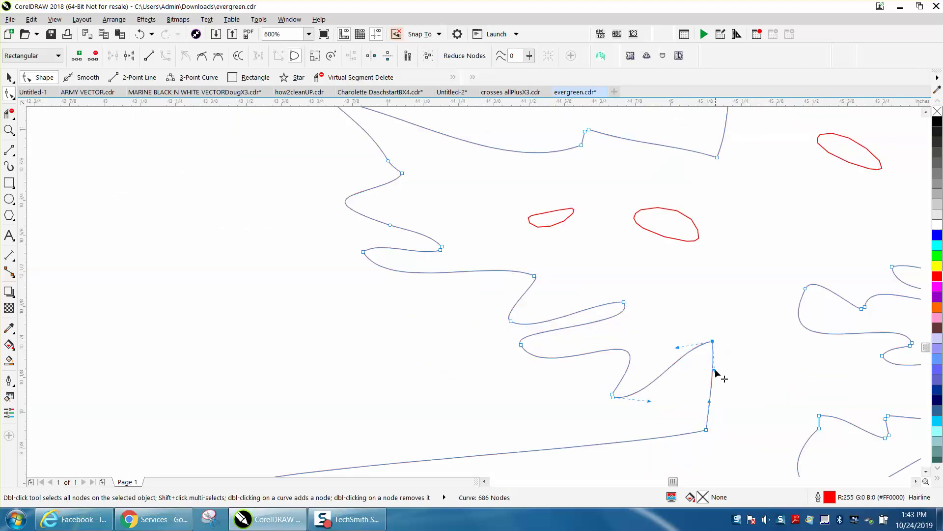
left_click_drag(714, 373, 732, 351)
scroll(642, 333, "down", 3)
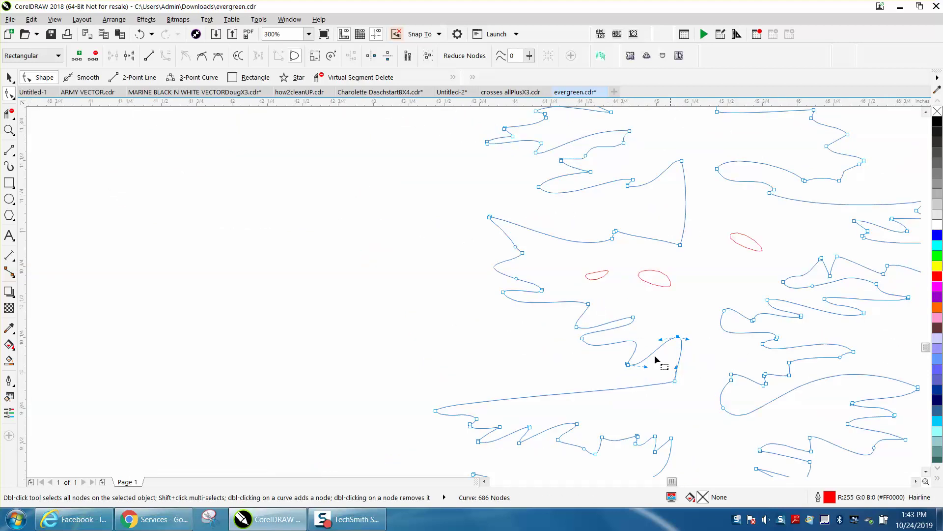
left_click(9, 130)
Step: Zoom in on the lower-right branches, delete a small surplus node and reshape the segment above it
left_click_drag(687, 342, 921, 450)
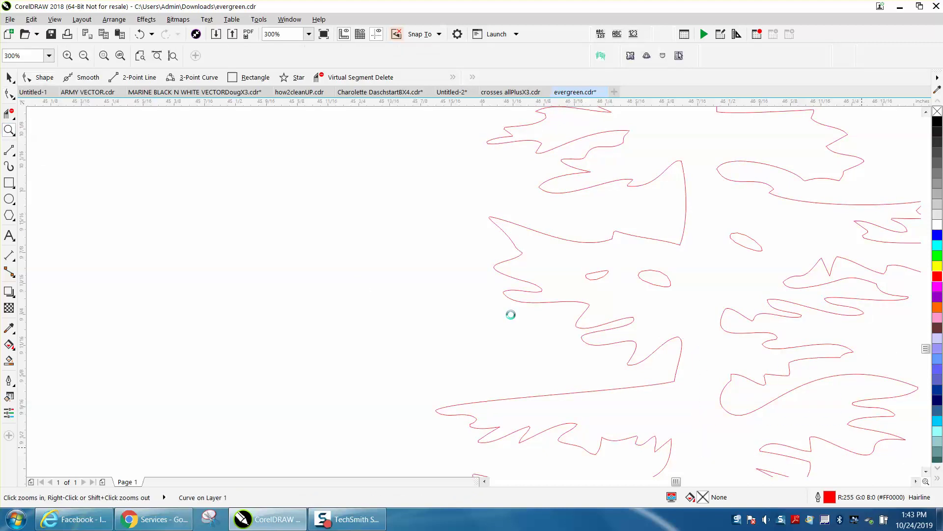
key("F10")
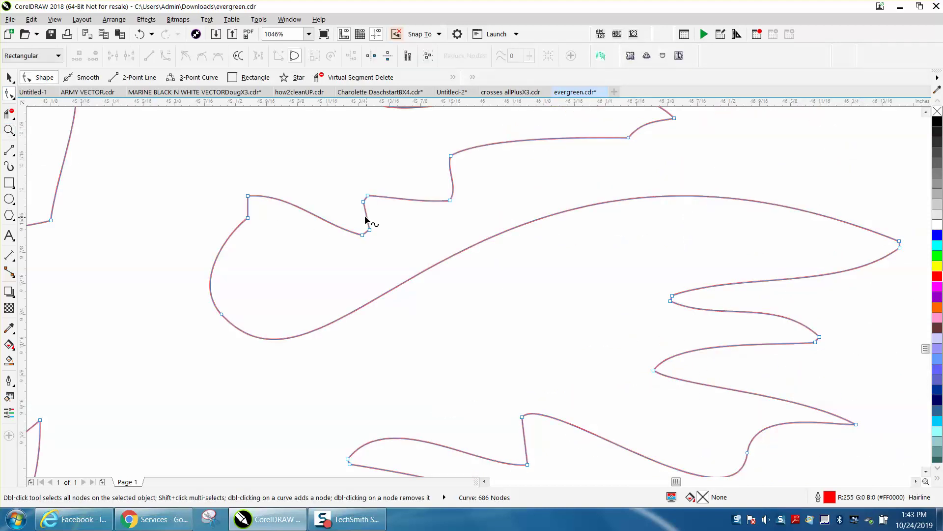
left_click(362, 201)
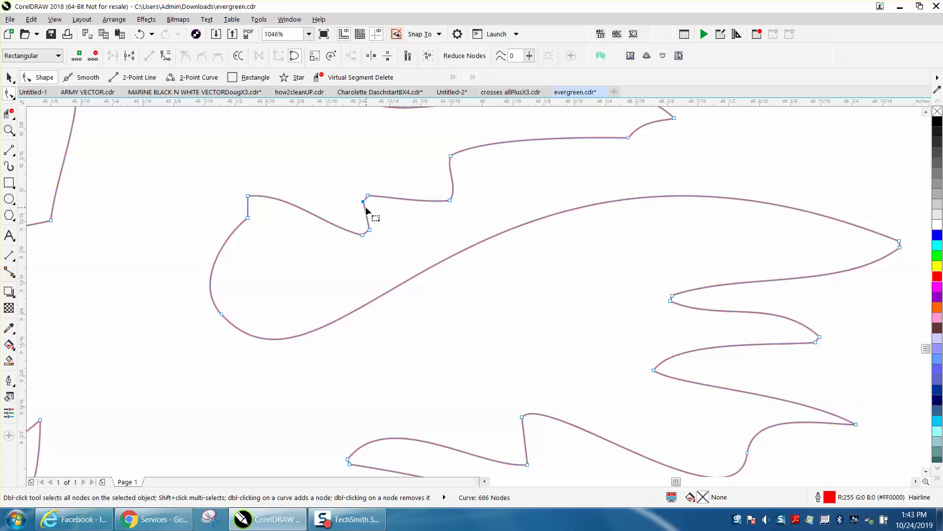
key("Delete")
left_click(367, 195)
left_click_drag(394, 197, 369, 175)
Step: Delete two more unneeded nodes and pull the branch dip into a smooth curve
left_click(370, 230)
key("Delete")
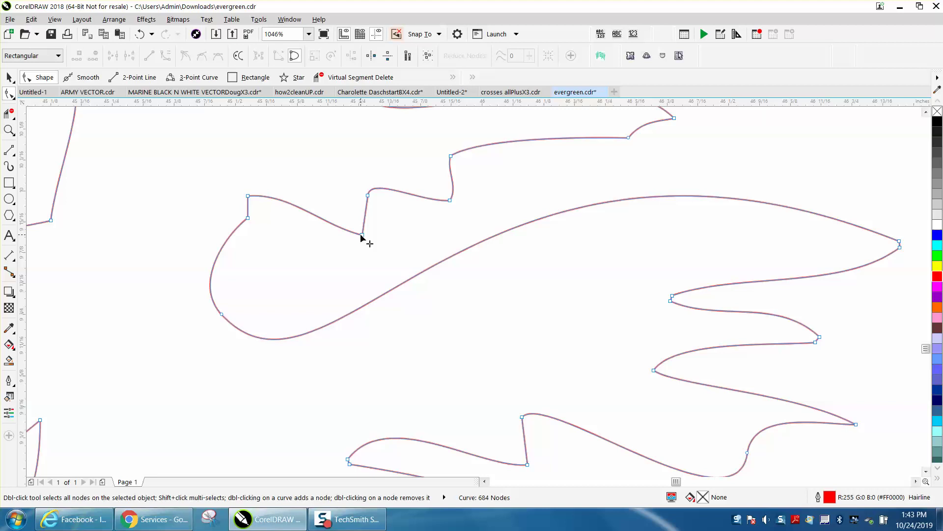
left_click(363, 235)
left_click_drag(323, 226, 360, 263)
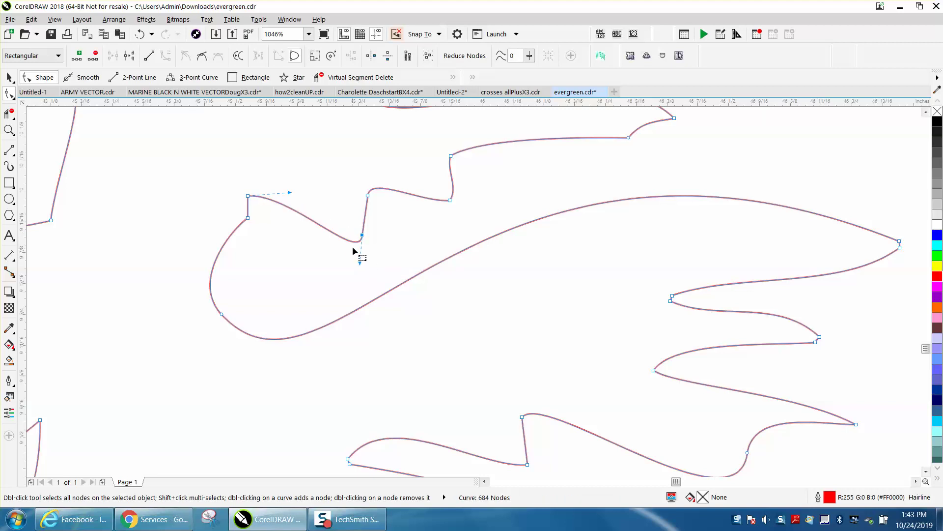
scroll(353, 247, "down", 2)
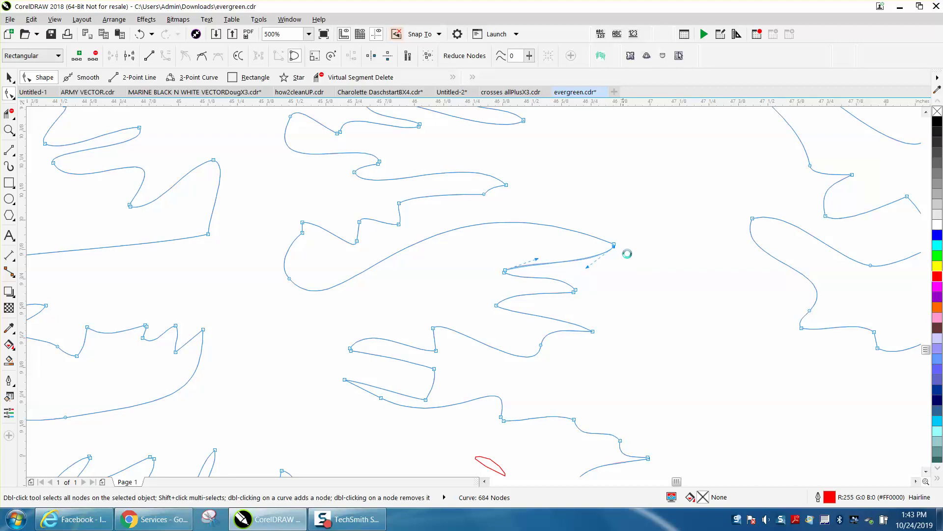
key("Delete")
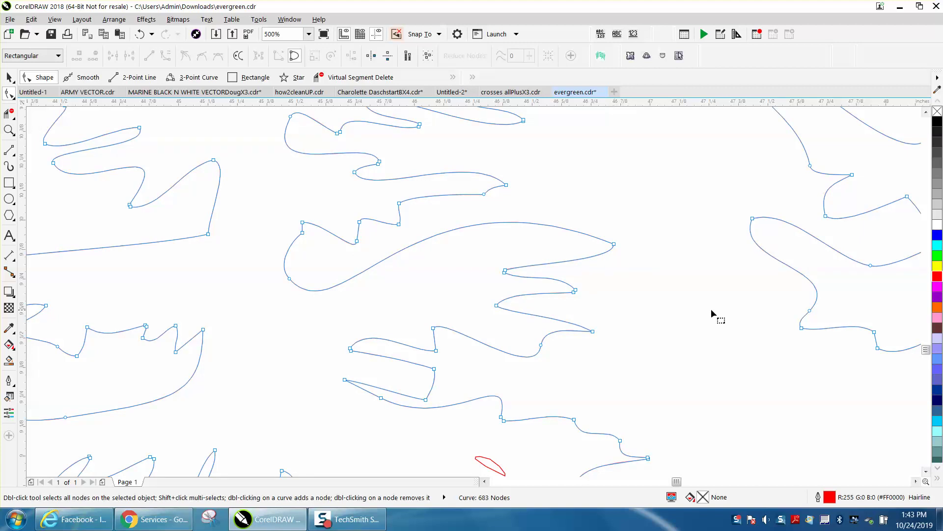
Step: Remove two more surplus nodes to reach 681 nodes, and zoom closer on the lower-right curve
double_click(505, 274)
double_click(575, 290)
left_click(9, 131)
left_click(619, 449)
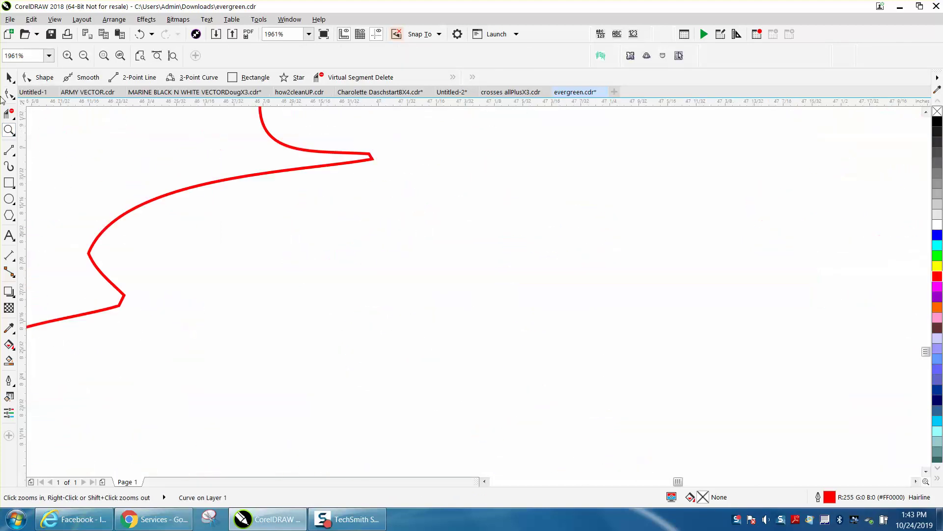
Step: Reshape the curve's end segment by dragging from its end node
left_click(8, 93)
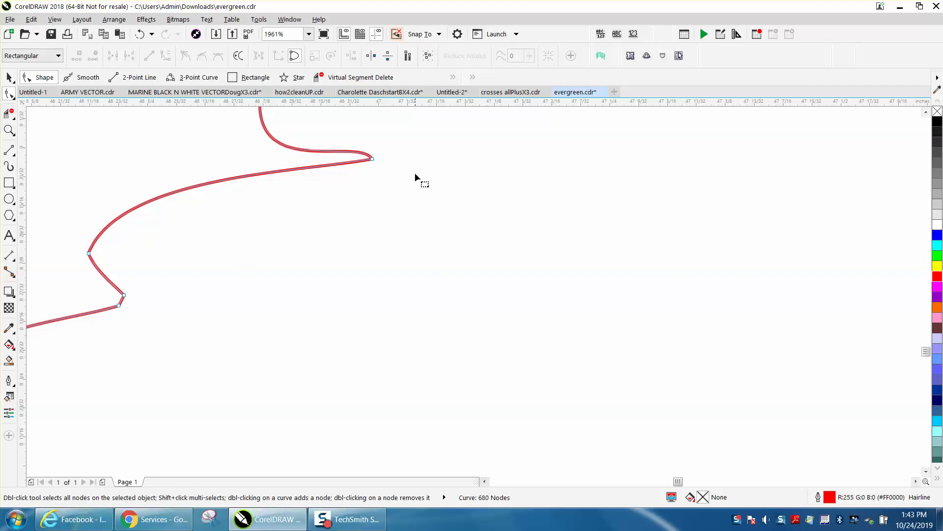
left_click(372, 159)
left_click_drag(362, 138, 346, 199)
scroll(380, 182, "down", 2)
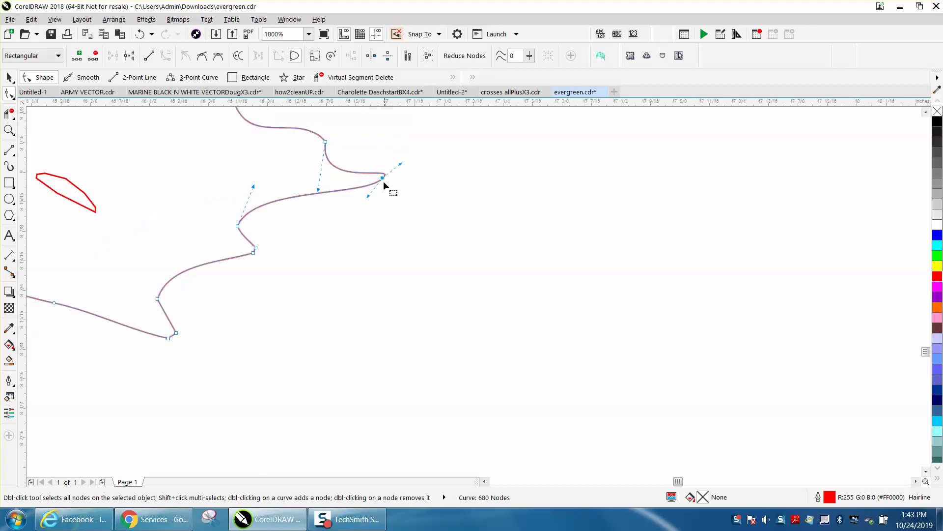
right_click(383, 182)
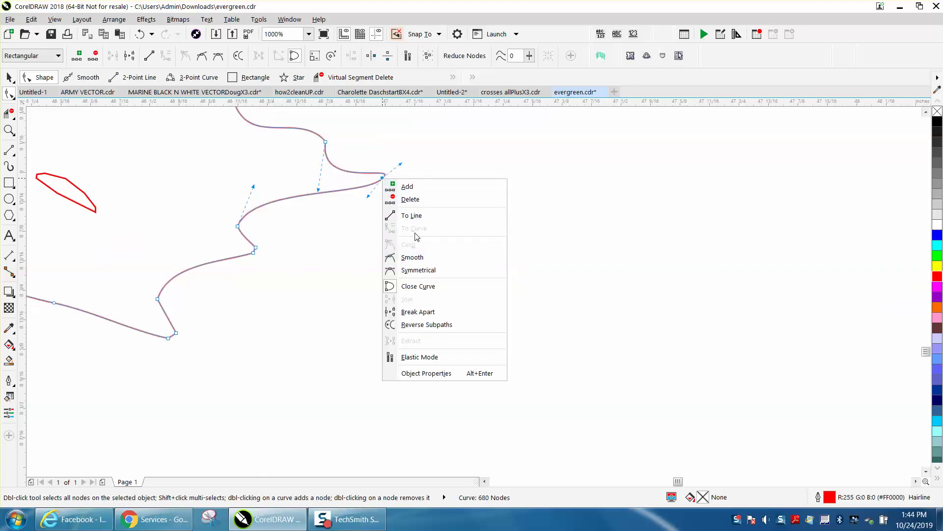
left_click(352, 238)
scroll(352, 238, "up", 1)
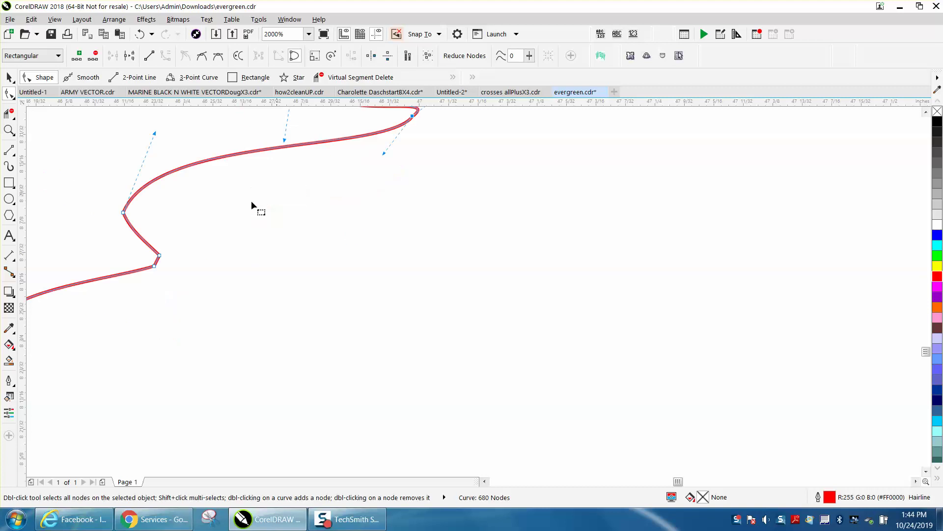
Step: Smooth the left bend by adjusting its curvature and deleting the corner node, leaving 679 nodes
left_click(123, 212)
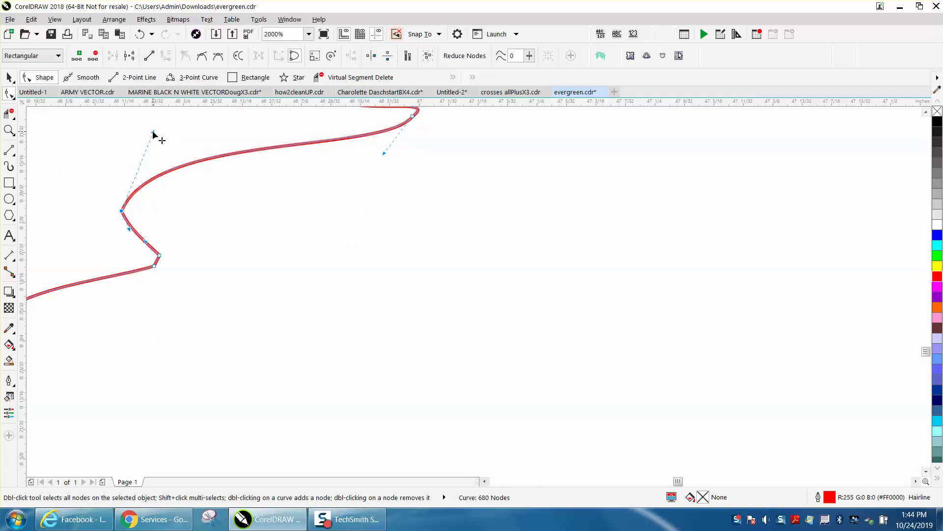
left_click_drag(153, 132, 82, 128)
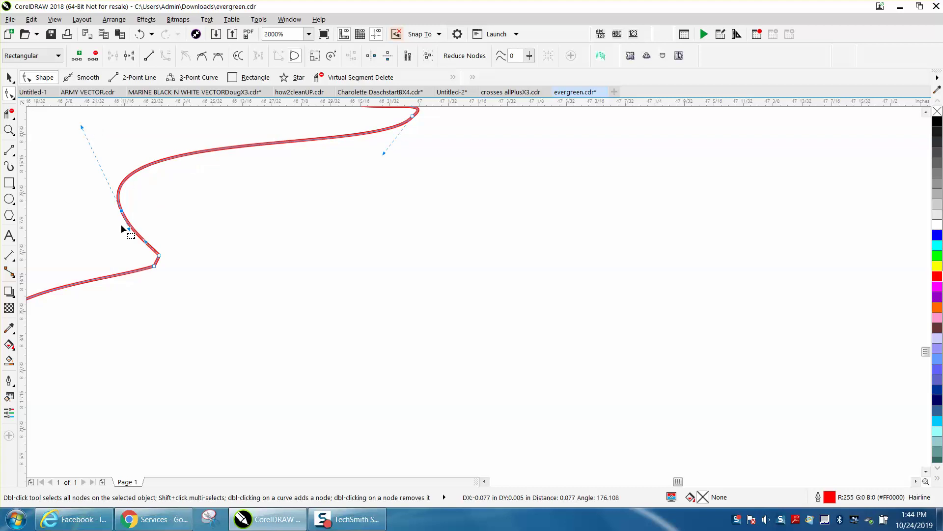
double_click(159, 256)
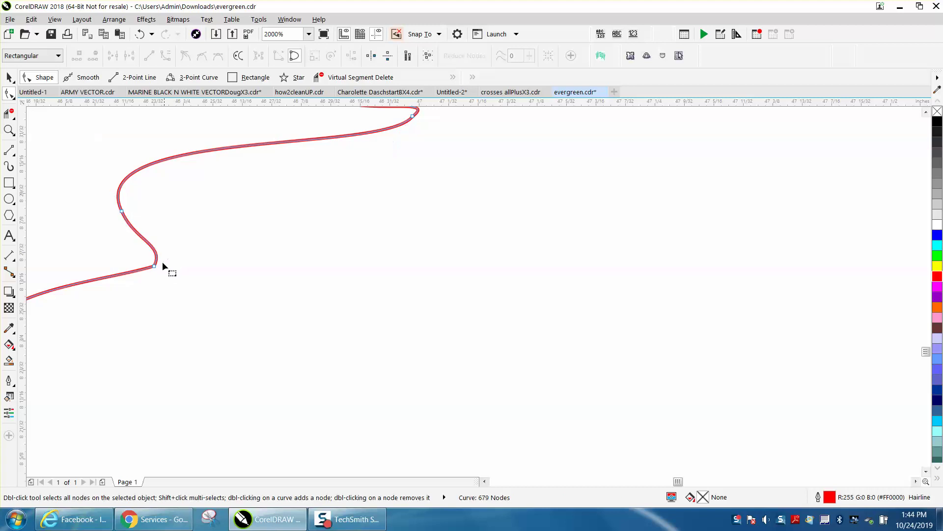
left_click(154, 266)
left_click_drag(165, 245, 192, 264)
scroll(191, 268, "down", 10)
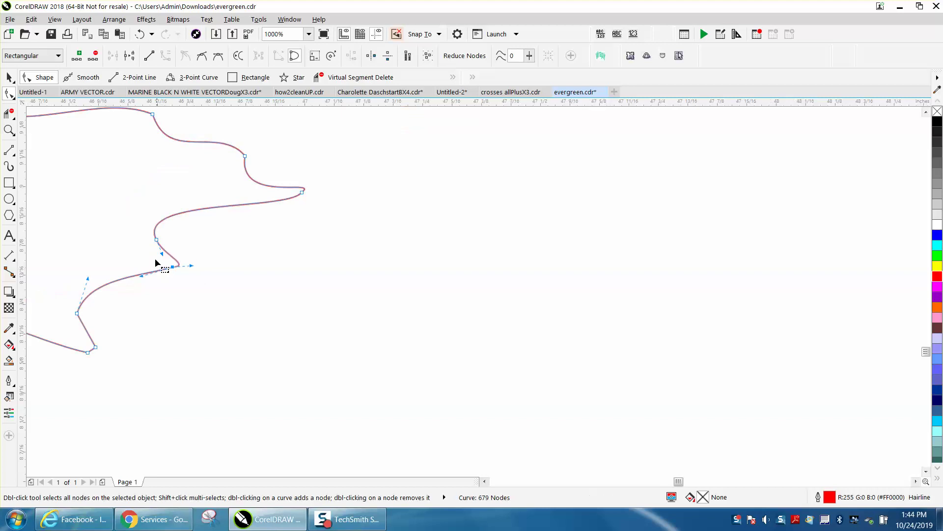
scroll(155, 258, "up", 3)
scroll(435, 290, "down", 1)
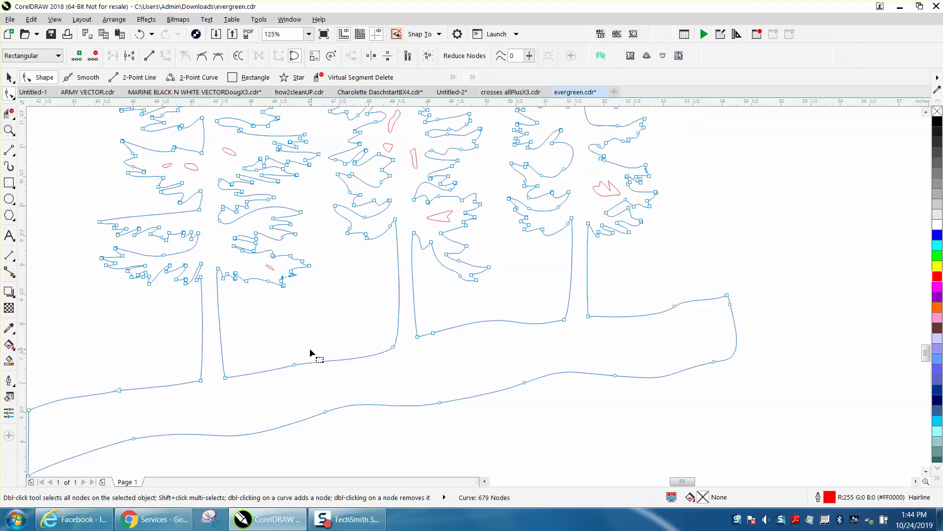
Step: Delete two ground-line nodes by the middle trunk and reshape its base segment, leaving 677 nodes
left_click_drag(307, 352, 278, 373)
key("Delete")
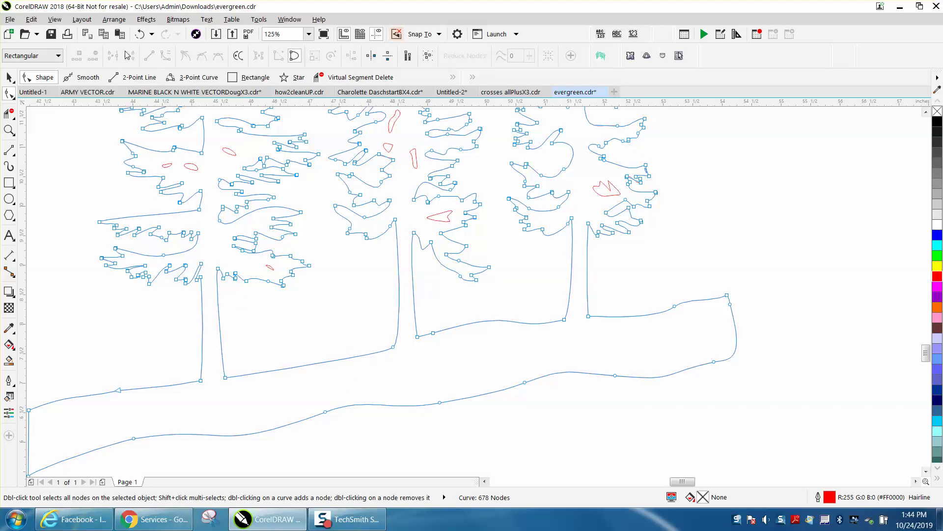
left_click(394, 347)
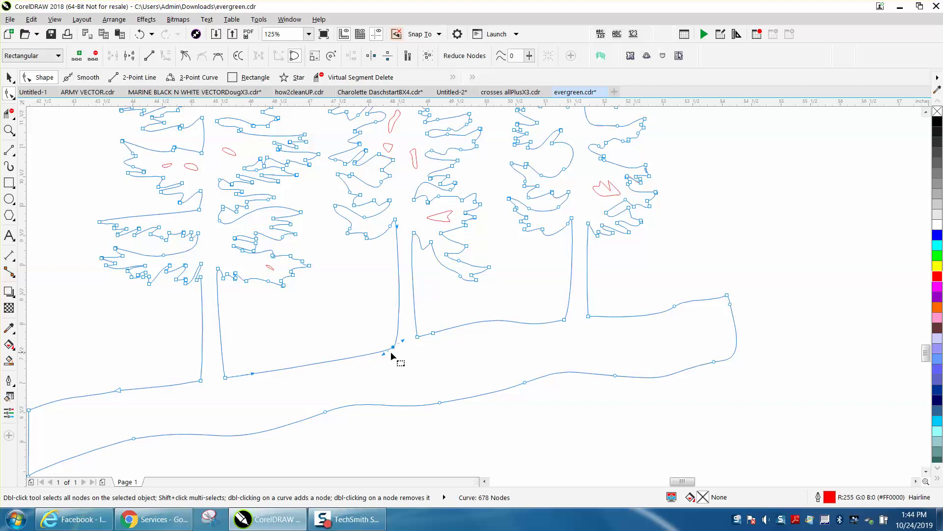
left_click_drag(382, 353, 334, 373)
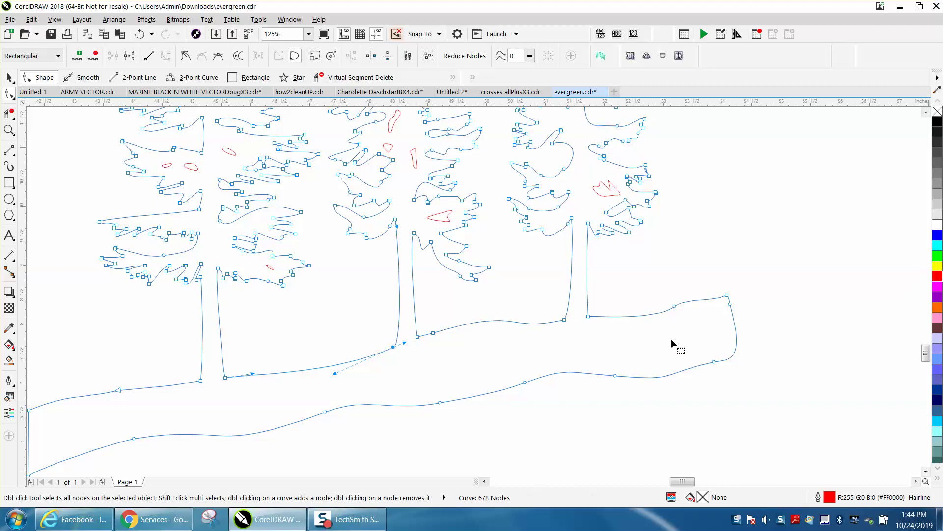
double_click(730, 305)
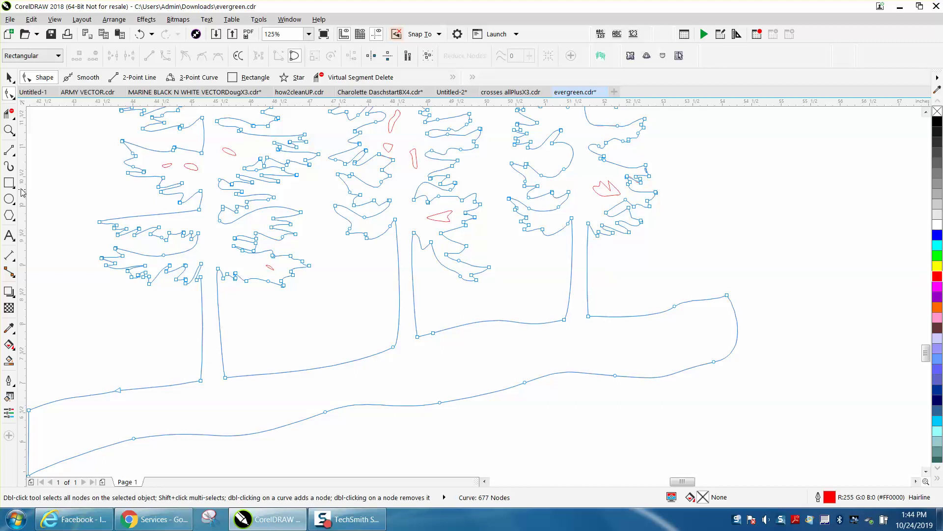
left_click(9, 130)
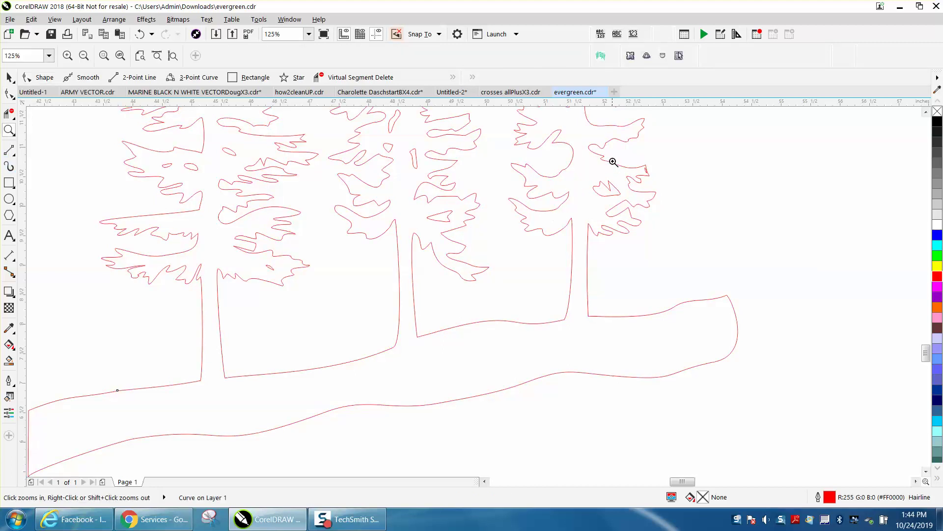
Step: Zoom in and drag the tip node's handles so the right tree's pointed branch spike becomes a rounded loop
left_click_drag(708, 223, 707, 224)
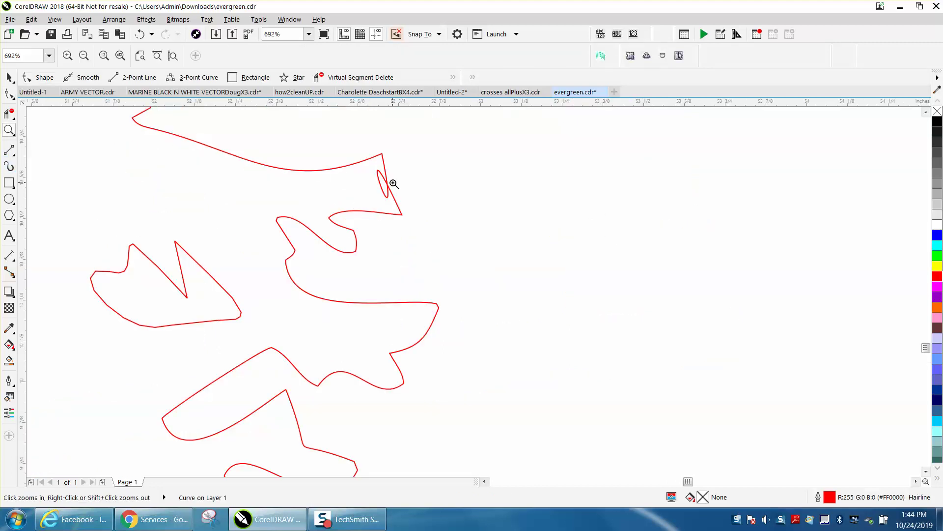
left_click(9, 93)
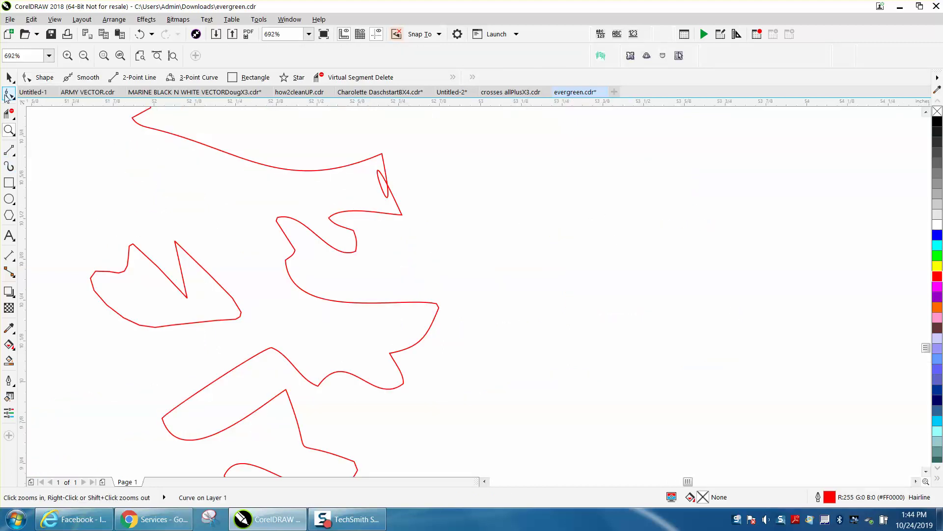
left_click(382, 154)
left_click_drag(396, 185, 428, 204)
left_click(381, 153)
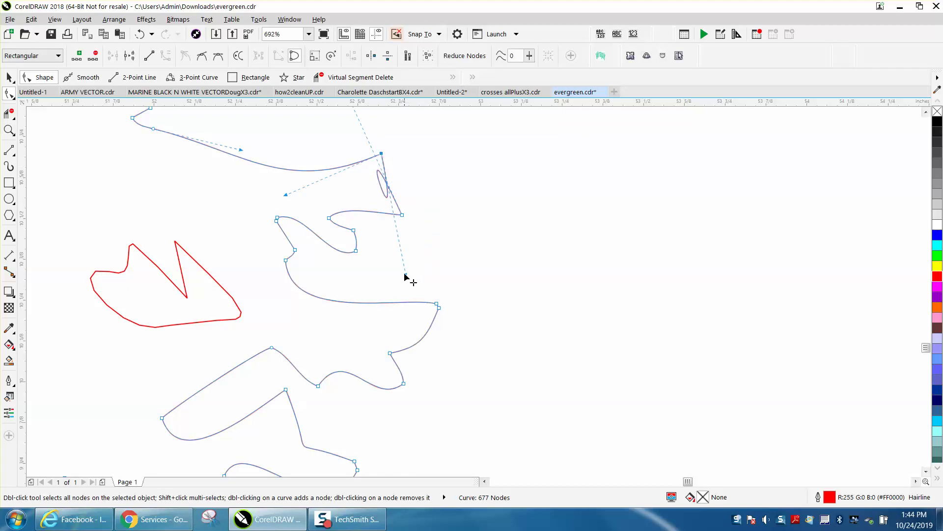
left_click_drag(406, 275, 509, 205)
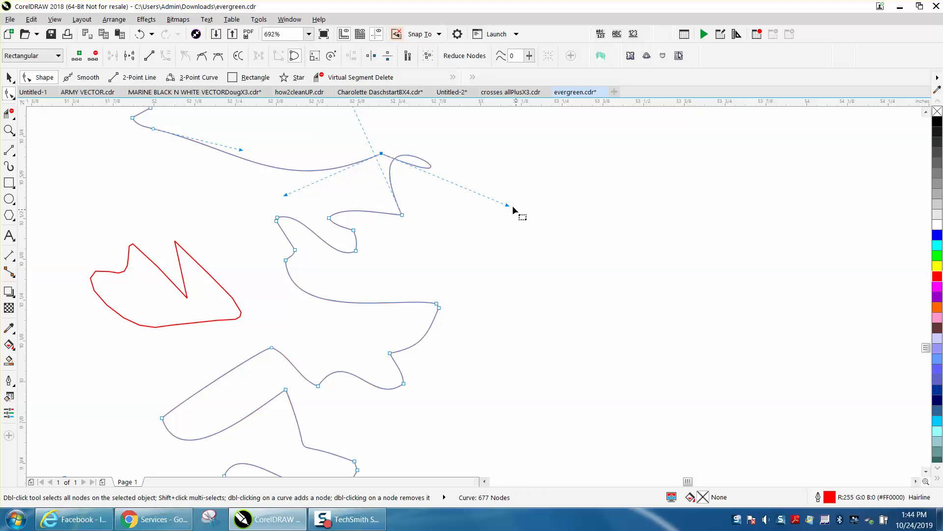
scroll(378, 154, "down", 3)
left_click_drag(372, 132, 397, 170)
left_click(450, 217)
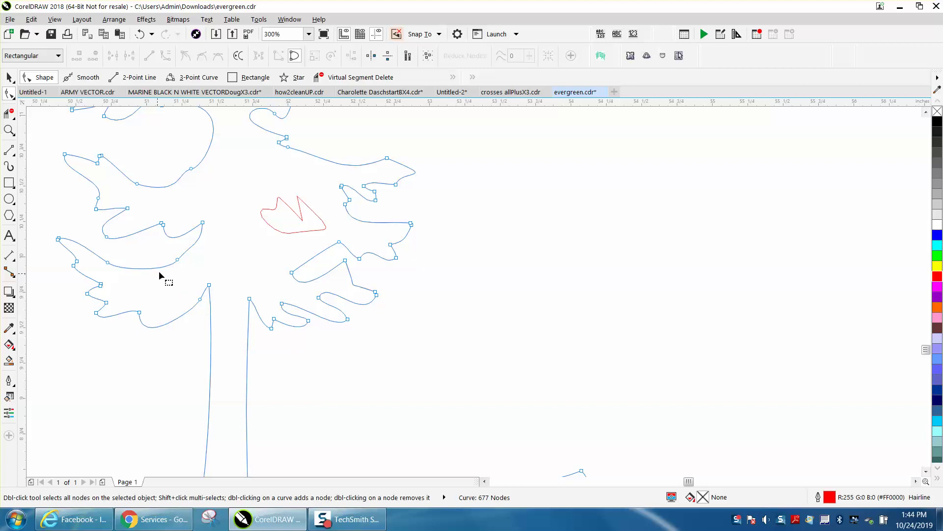
scroll(292, 276, "down", 2)
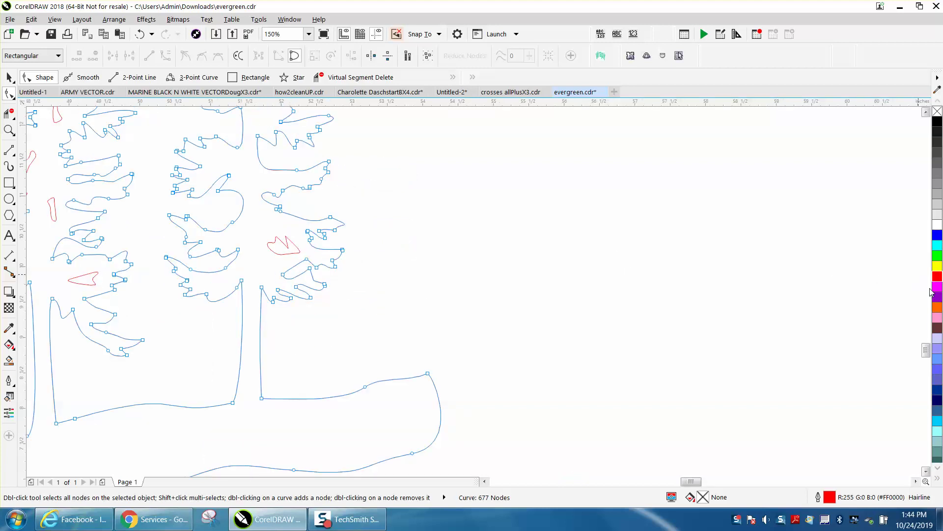
Step: Zoom into the middle tree's branch, remove four surplus nodes around the notch and reshape its segment
left_click_drag(926, 351, 925, 343)
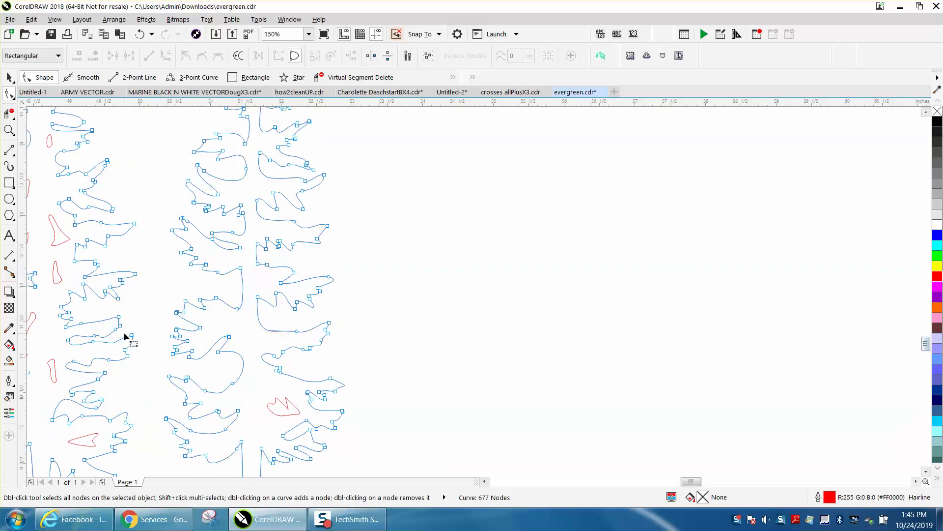
left_click(9, 130)
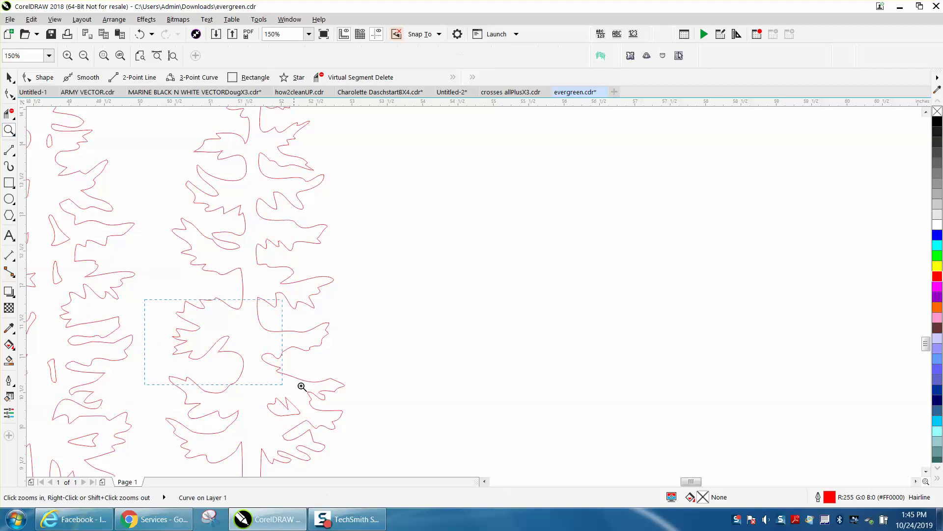
left_click_drag(302, 386, 300, 386)
key("F10")
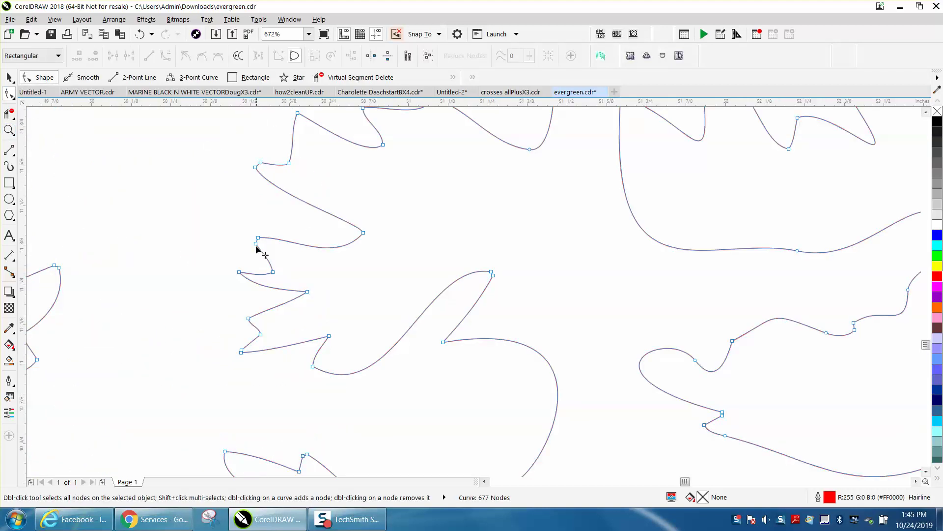
double_click(256, 244)
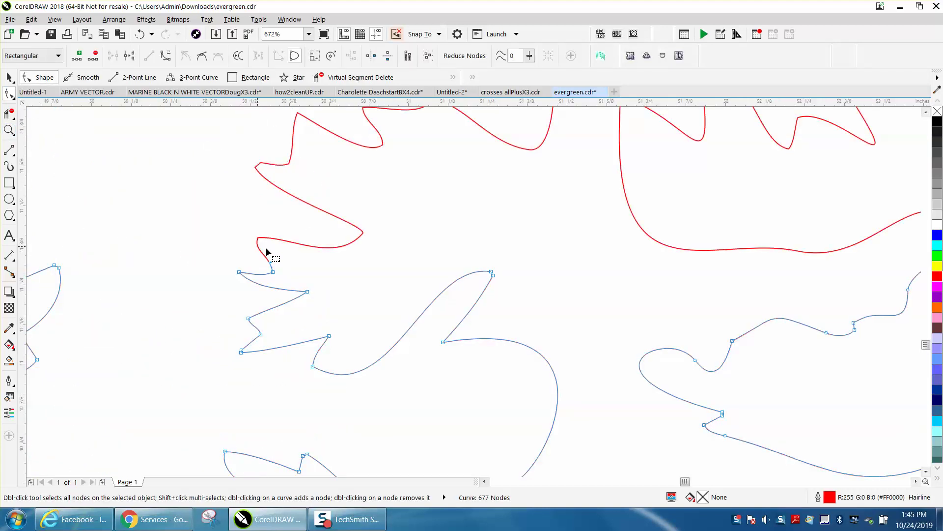
double_click(240, 272)
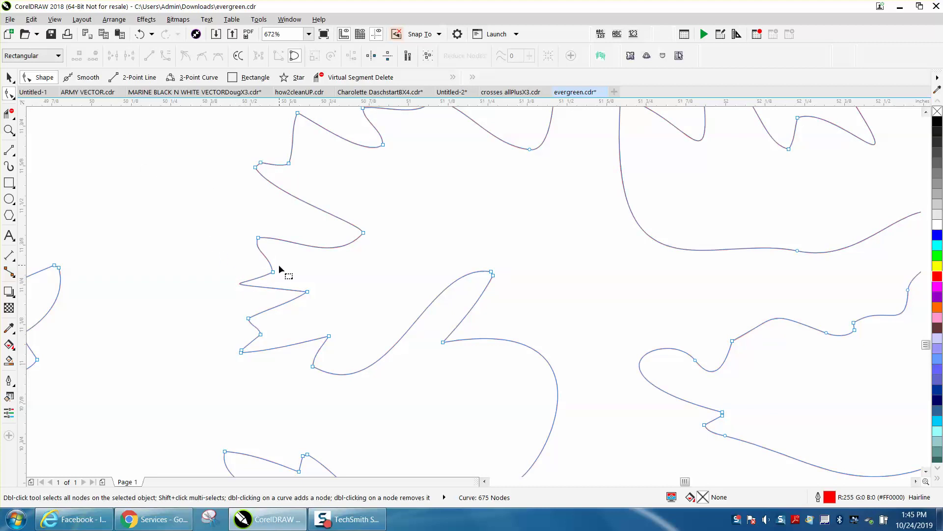
left_click_drag(273, 273, 229, 269)
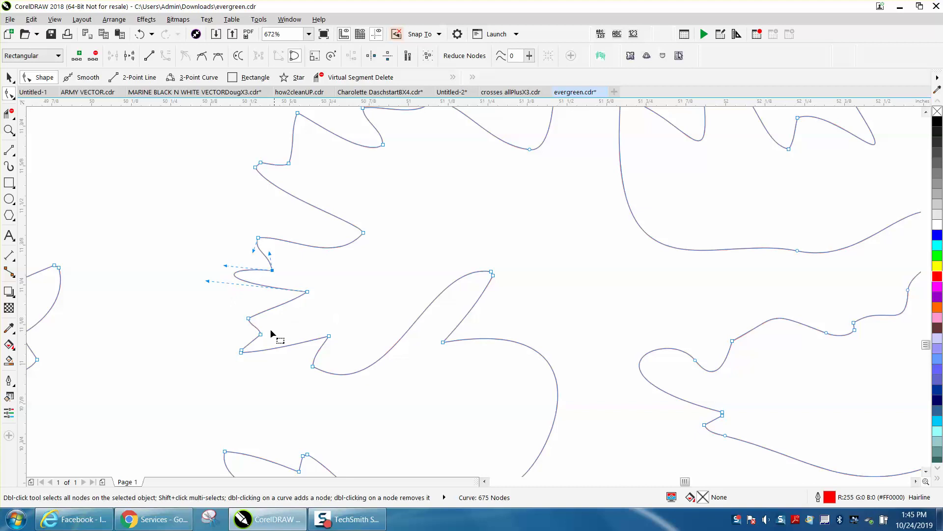
double_click(244, 352)
left_click(260, 335)
key("Delete")
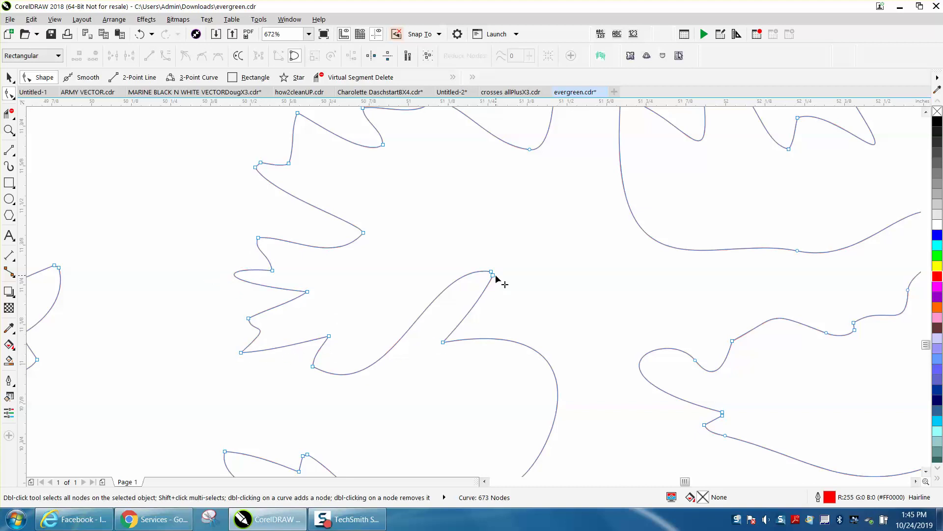
Step: Remove seven more surplus nodes across the branch outlines, bringing the curve to 666 nodes
double_click(493, 273)
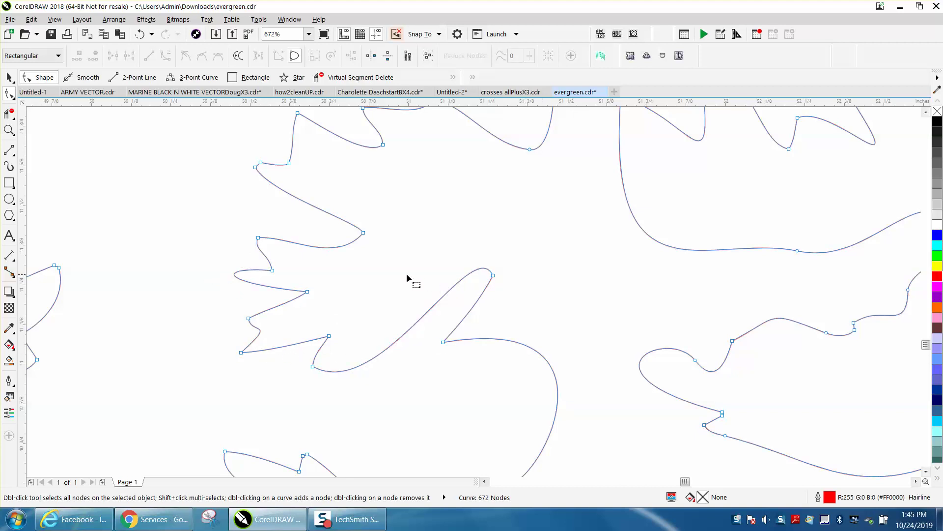
scroll(407, 276, "down", 2)
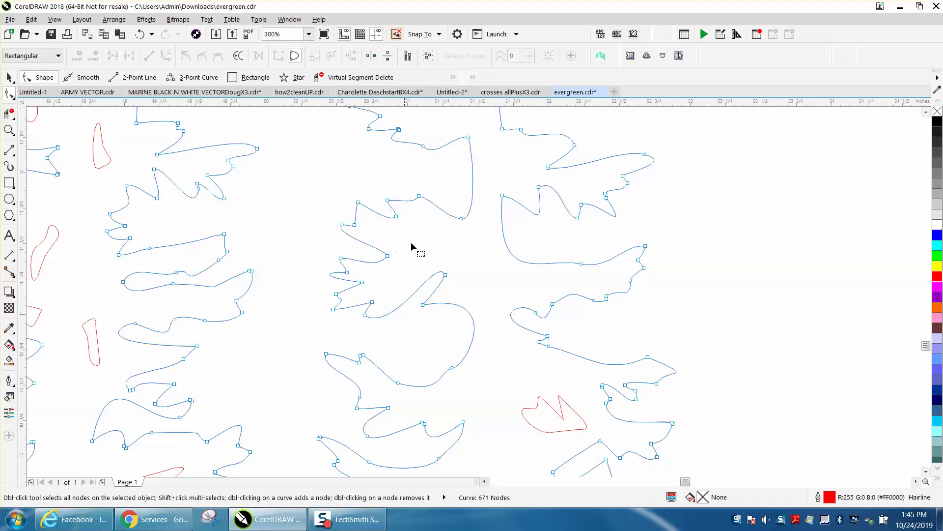
double_click(548, 168)
double_click(605, 195)
double_click(606, 205)
double_click(344, 222)
double_click(199, 188)
double_click(130, 238)
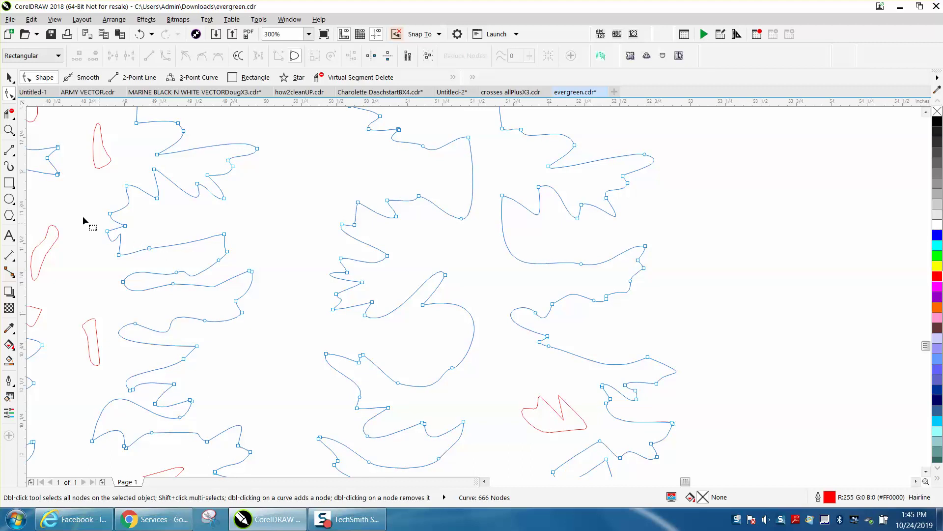
left_click(9, 130)
Step: Zoom in on the branch outline and bend a corner node's handle into a smooth curve
left_click_drag(82, 220, 267, 307)
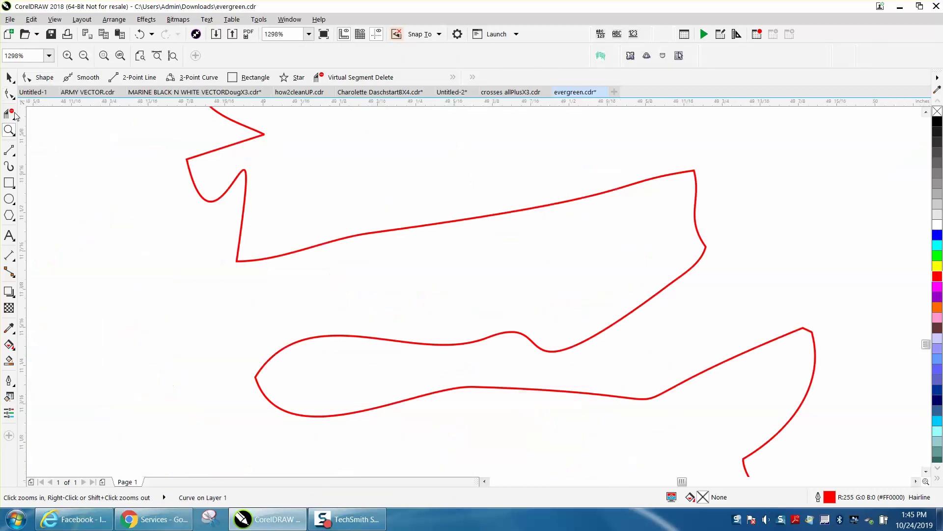
key("F10")
left_click(237, 261)
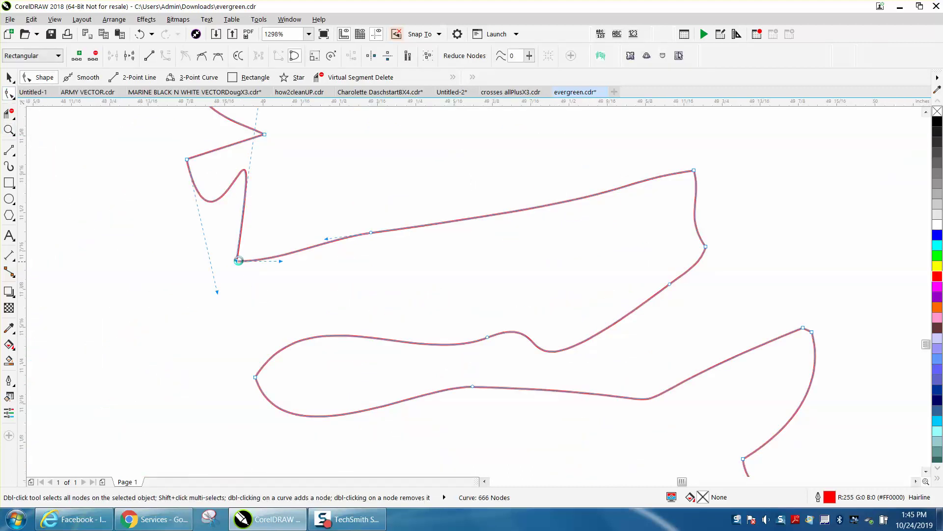
left_click_drag(285, 264, 222, 317)
scroll(260, 144, "down", 2)
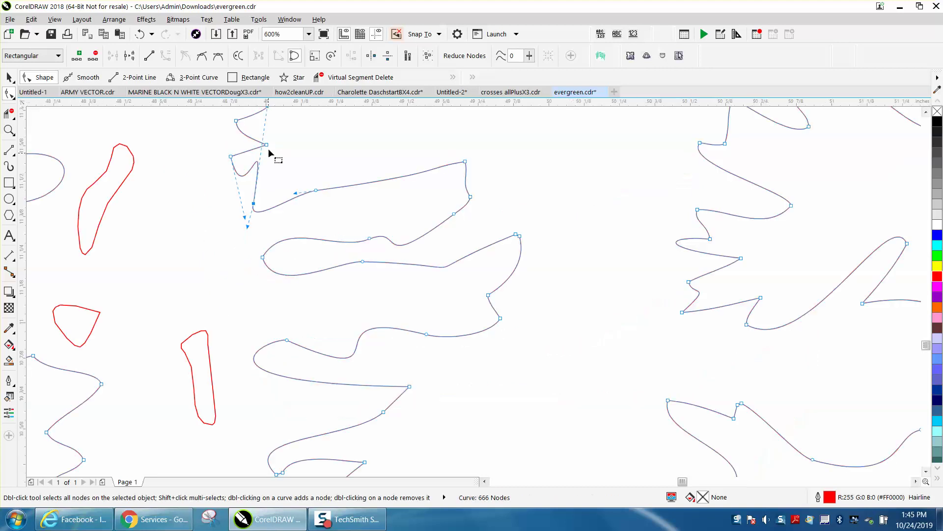
scroll(268, 148, "down", 2)
left_click_drag(275, 128, 278, 137)
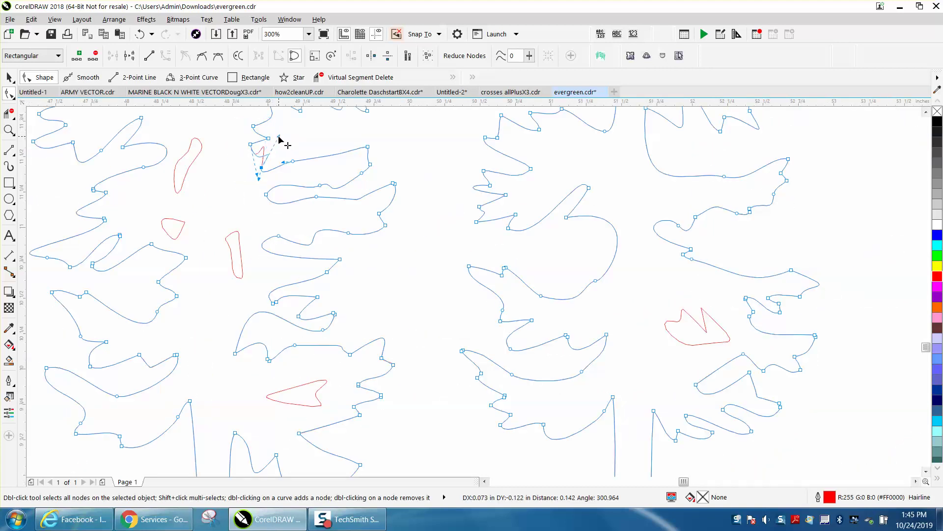
Step: Zoom out, then in on another branch and bow its first segment upward from the start node
left_click(8, 129)
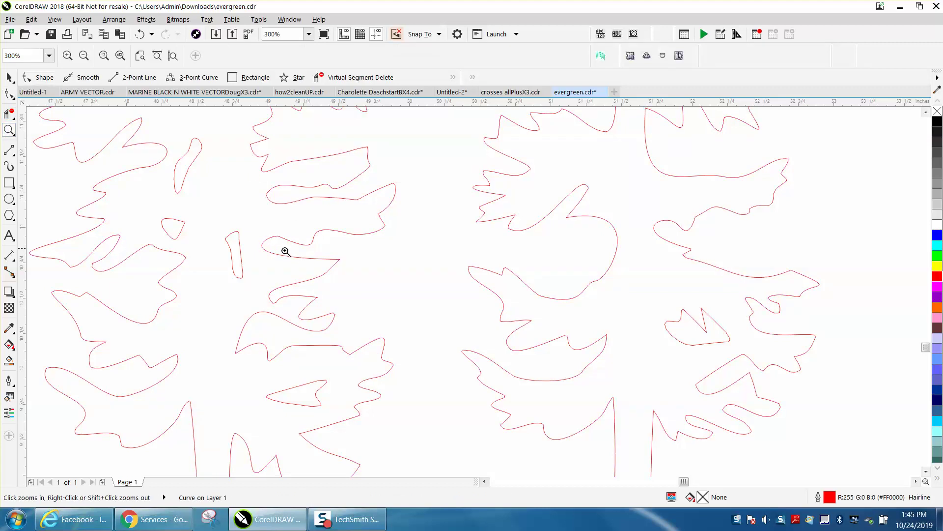
right_click(323, 279)
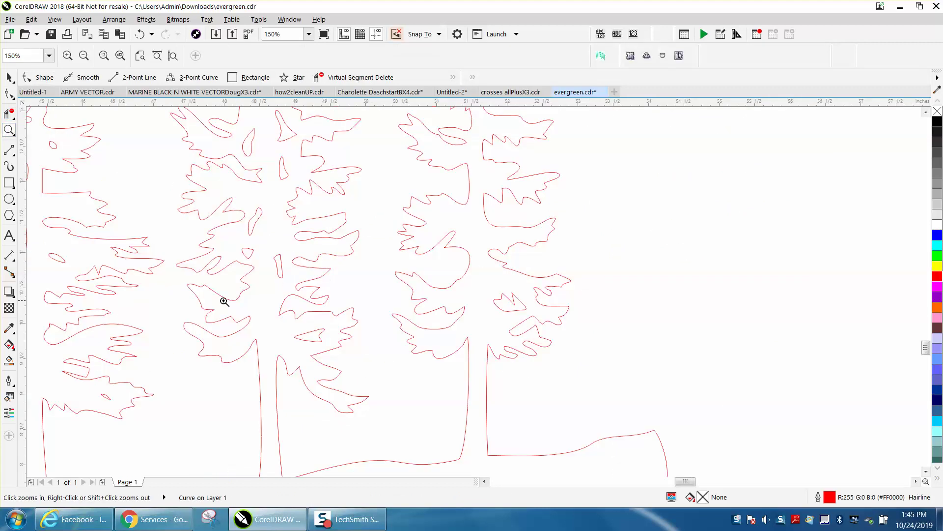
left_click_drag(83, 391, 173, 400)
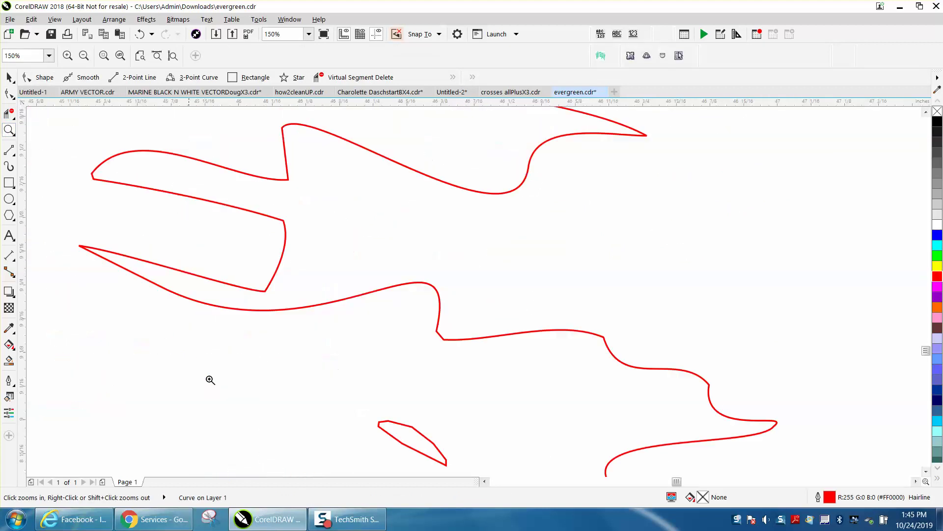
left_click(10, 93)
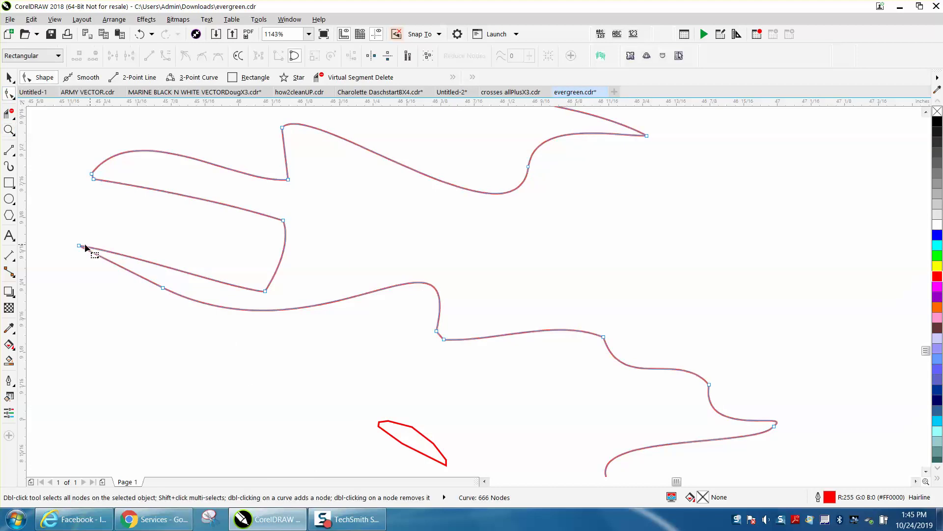
left_click(79, 246)
left_click_drag(122, 252, 67, 202)
Step: Delete the node near the branch tip, round the tip, and remove another node, leaving 664
left_click(93, 178)
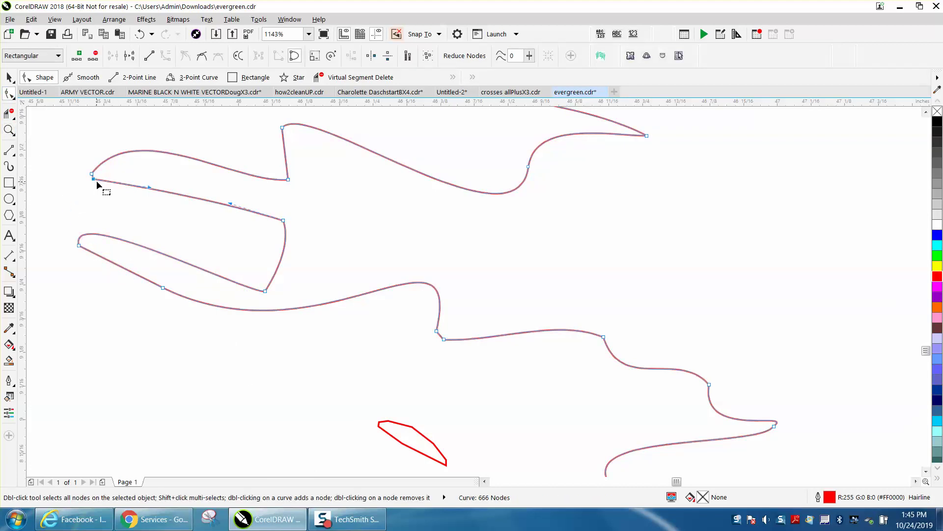
key("Delete")
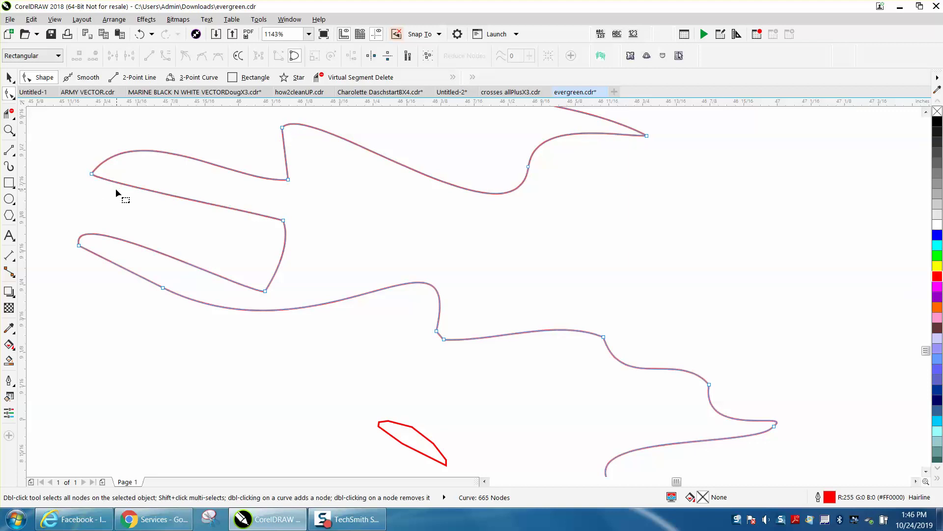
left_click(93, 174)
left_click_drag(94, 181, 65, 196)
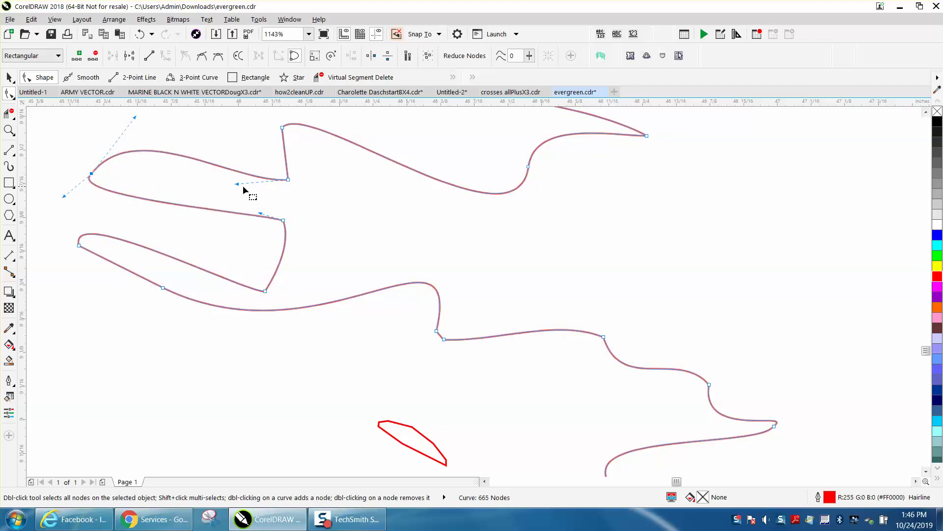
left_click_drag(237, 184, 302, 216)
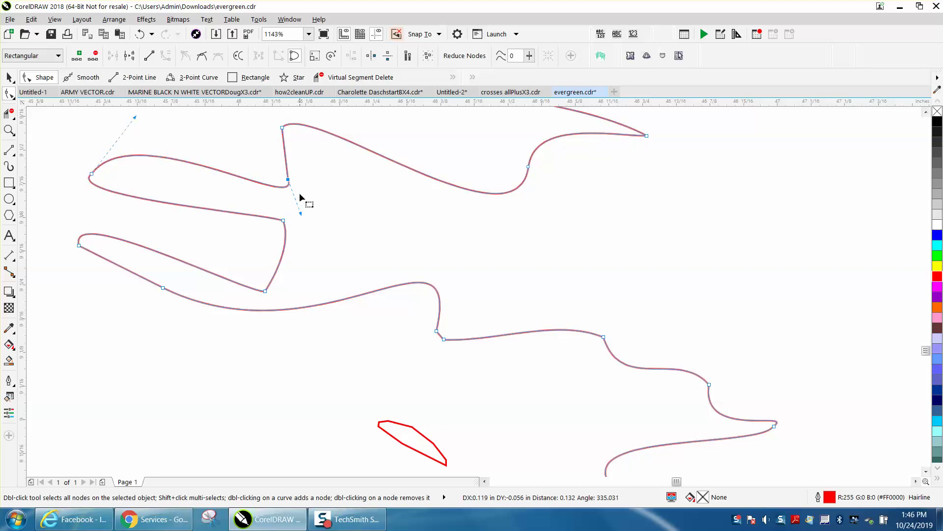
double_click(444, 338)
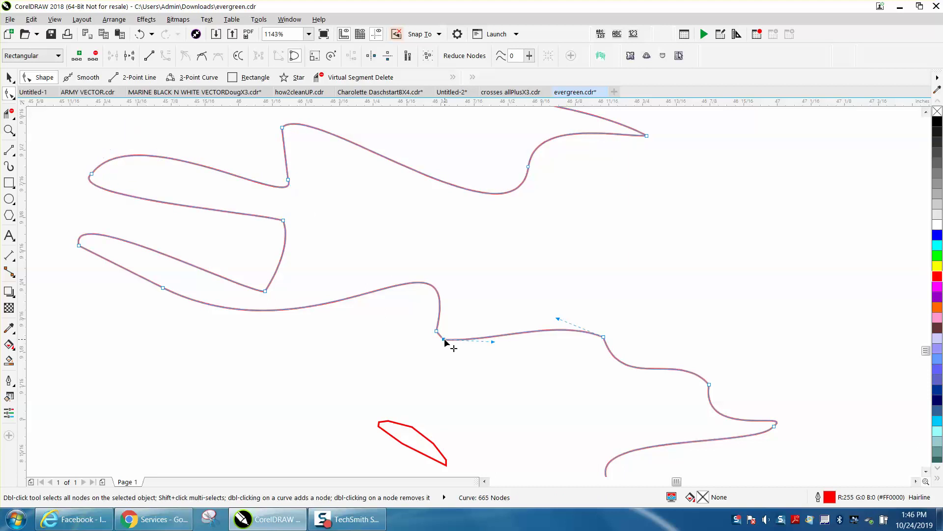
scroll(493, 311, "down", 2)
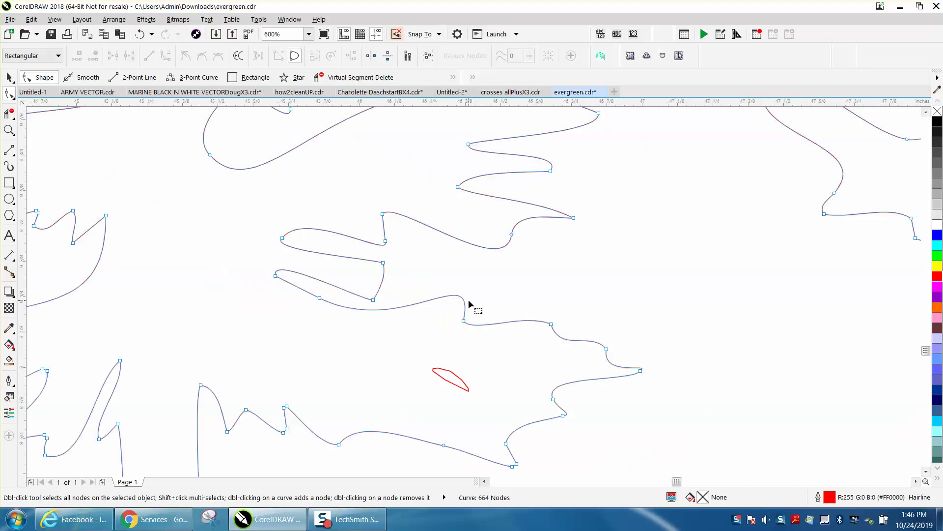
Step: Zoom onto the small red sliver and try deleting its four middle nodes, then undo it
left_click(9, 130)
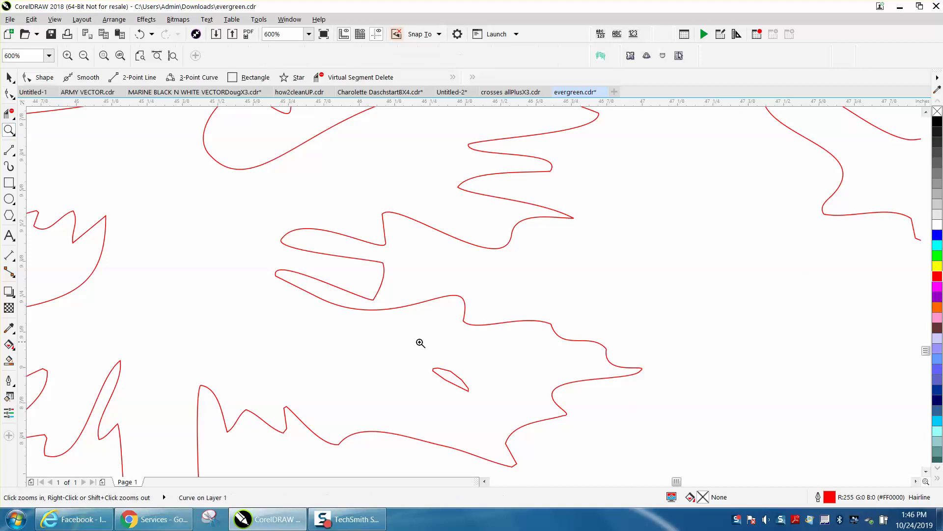
left_click_drag(523, 419, 523, 419)
key("F10")
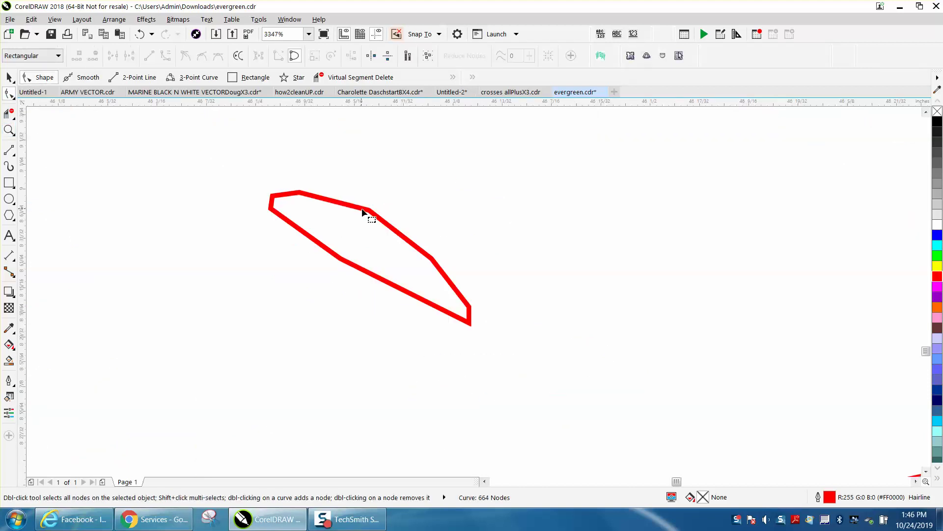
left_click(367, 212)
left_click_drag(292, 184, 438, 294)
key("Delete")
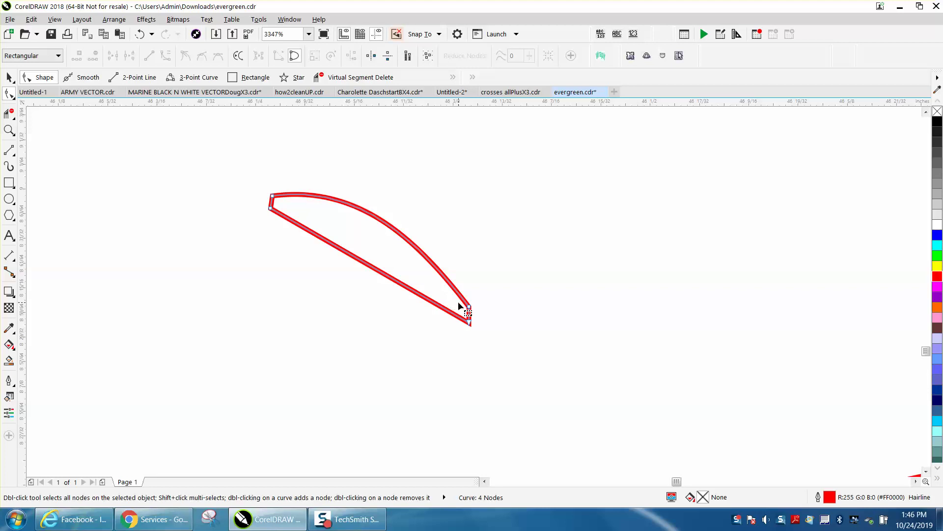
left_click(139, 34)
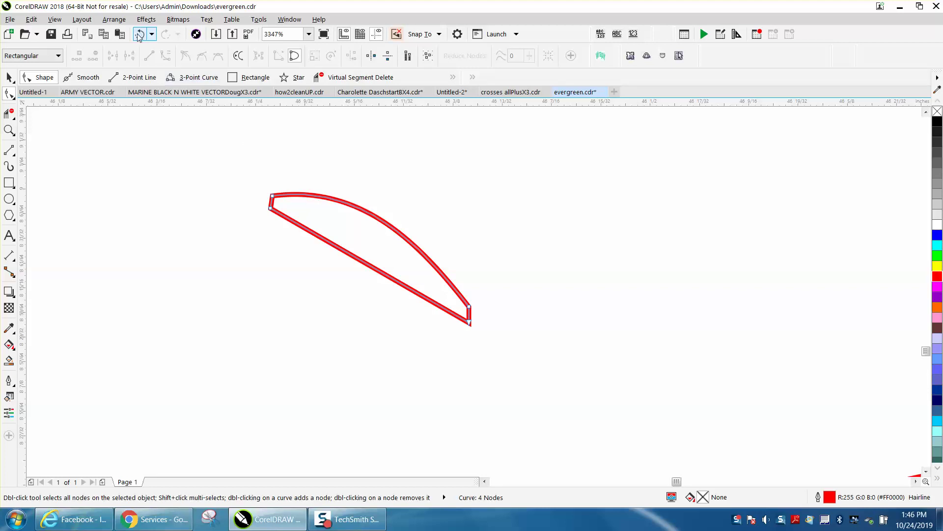
Step: Brush the sliver with the Smooth tool at a 0.25" nib into a 2-node oval
left_click(15, 100)
left_click(41, 108)
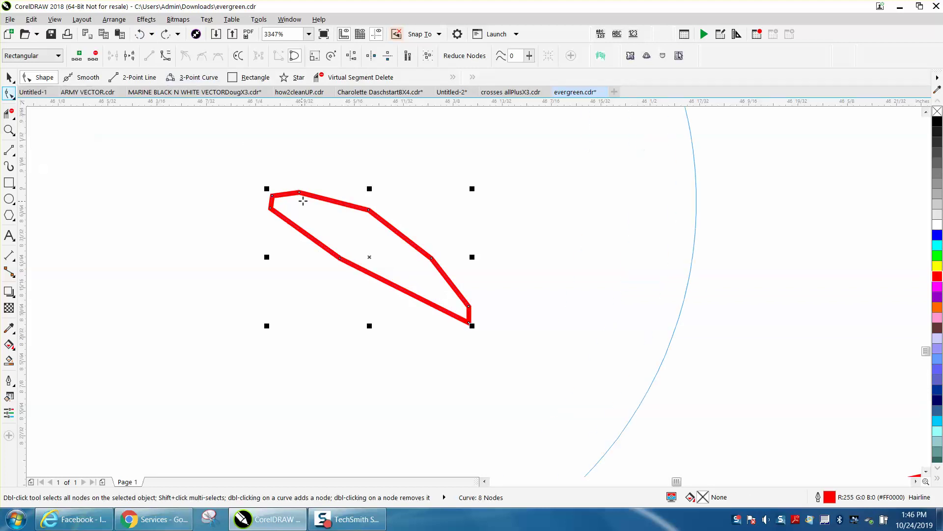
double_click(29, 55)
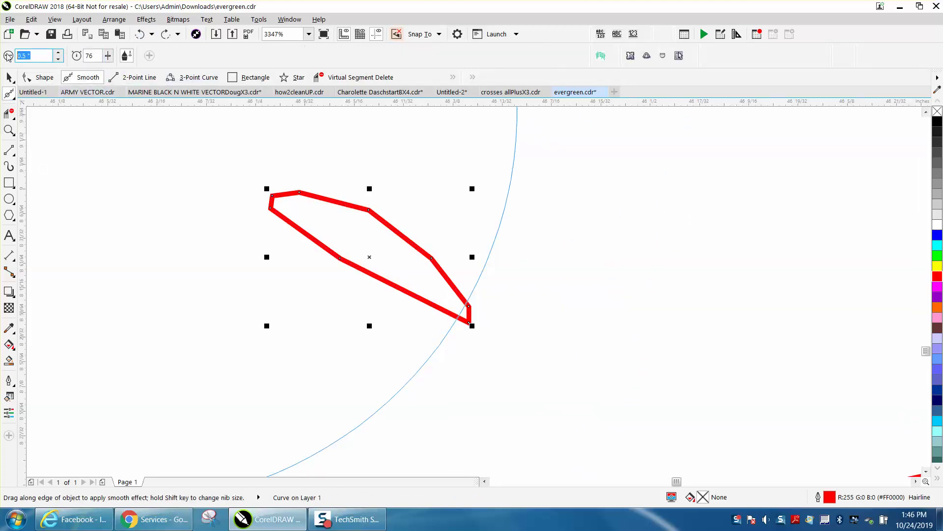
type(".25")
key("Return")
mouse_move(198, 236)
left_mouse_down()
mouse_move(290, 253)
mouse_move(311, 242)
mouse_move(385, 274)
mouse_move(492, 341)
left_mouse_up()
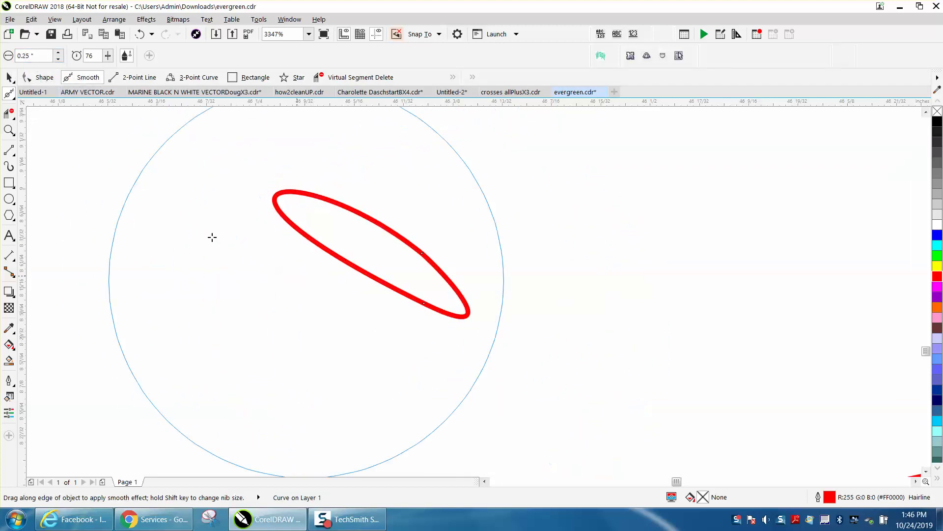
left_click(7, 77)
left_click(9, 92)
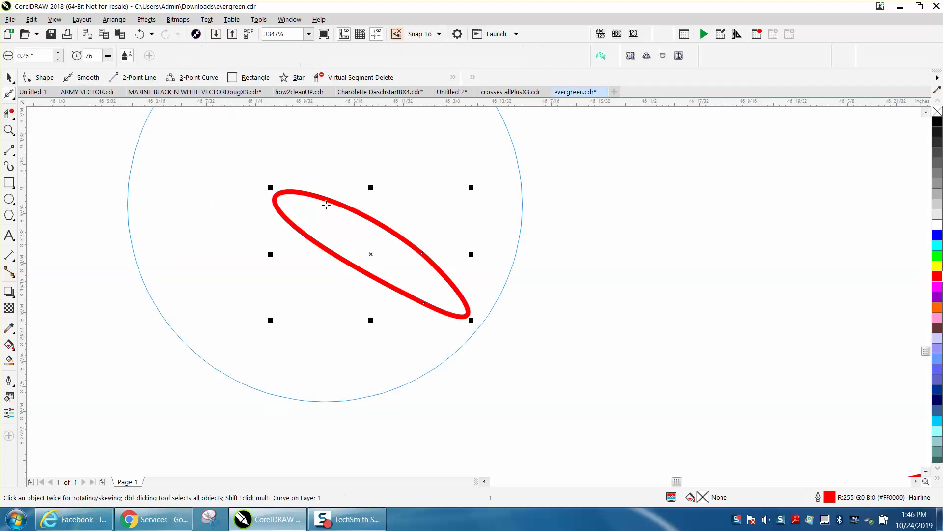
left_click(9, 93)
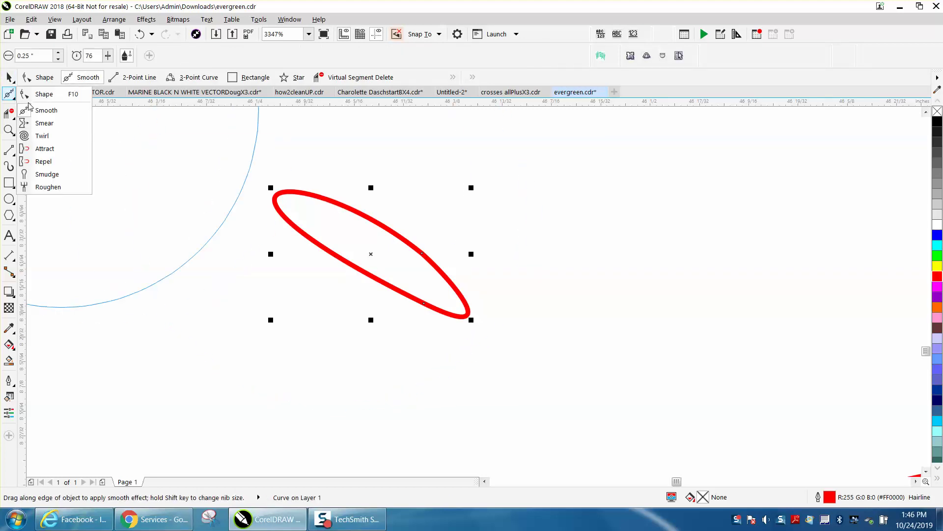
left_click(44, 94)
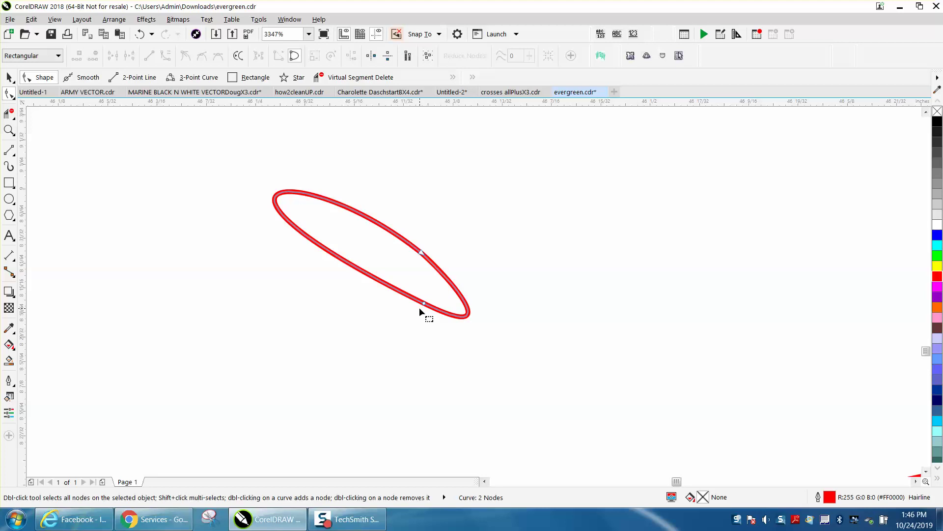
Step: Zoom in on the holes near the branch top and round the angular hole with the Smooth tool
scroll(420, 308, "down", 6)
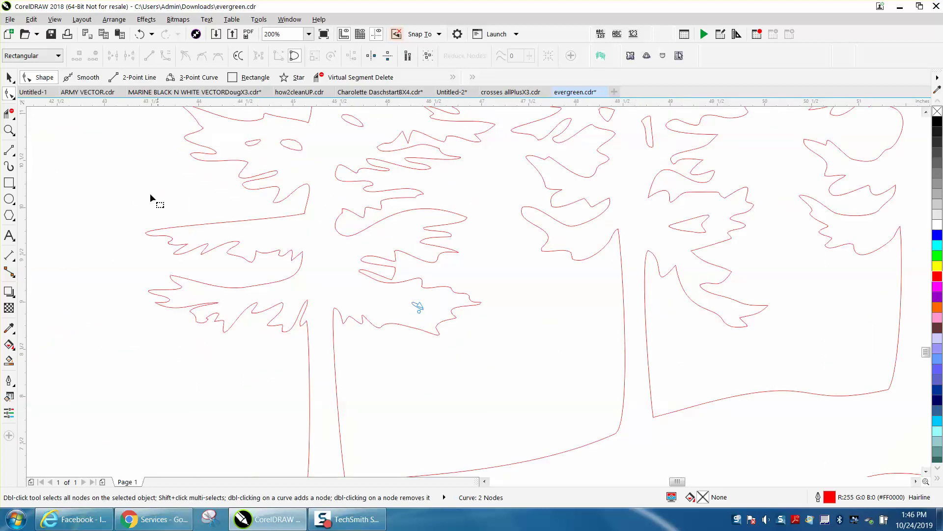
left_click(8, 127)
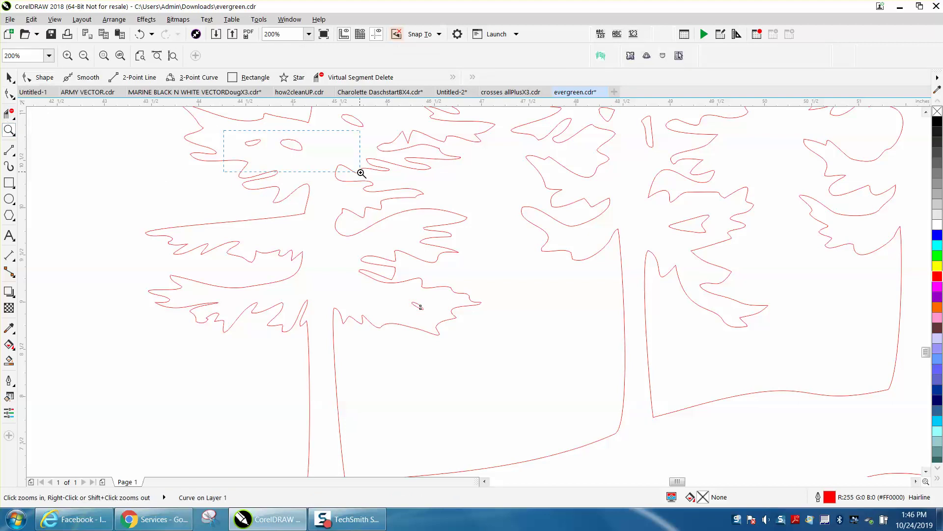
left_click_drag(361, 173, 361, 173)
left_click(5, 94)
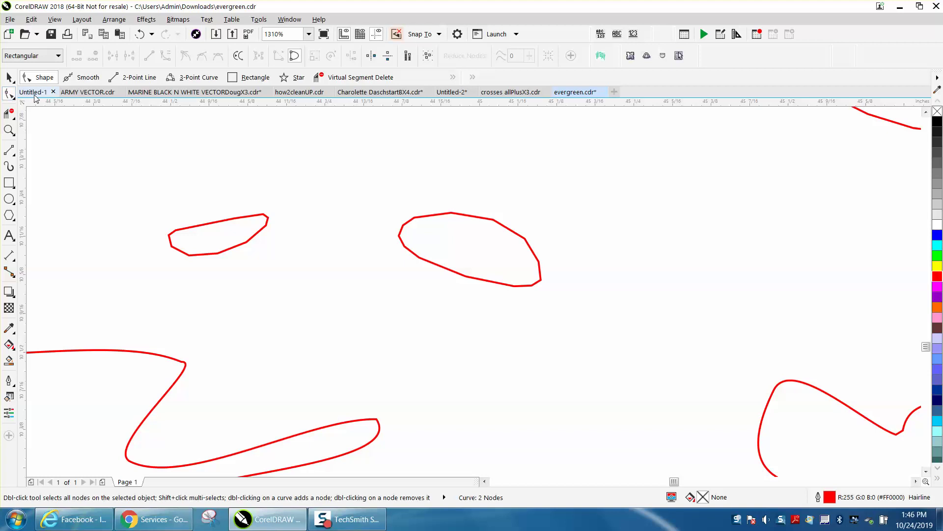
left_click(14, 98)
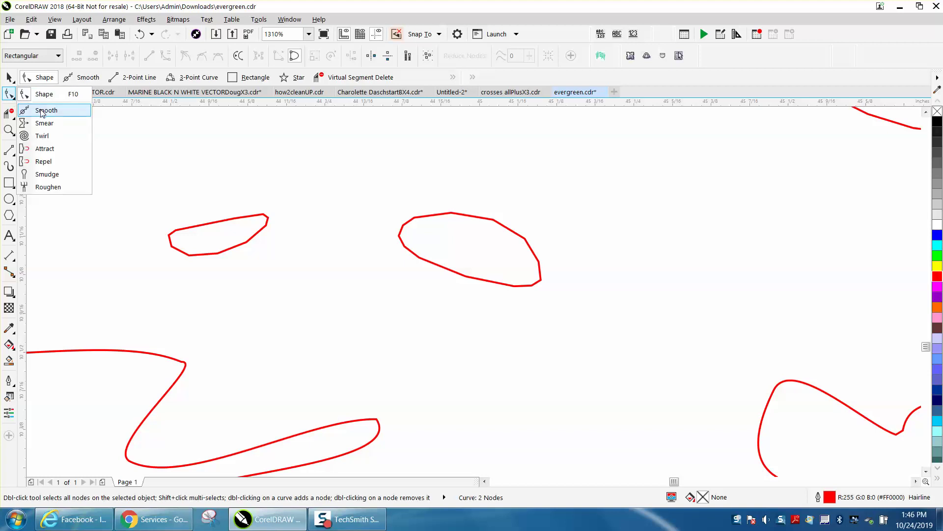
left_click(44, 117)
mouse_move(216, 222)
left_mouse_down()
mouse_move(200, 227)
mouse_move(214, 238)
left_mouse_up()
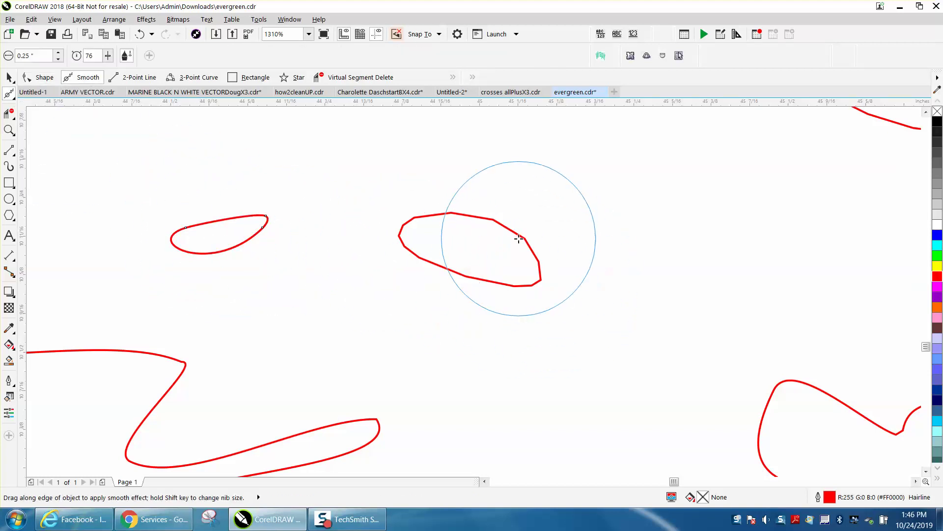
Step: Smooth the jagged inner shape into a rounded oval curve
left_click(502, 226)
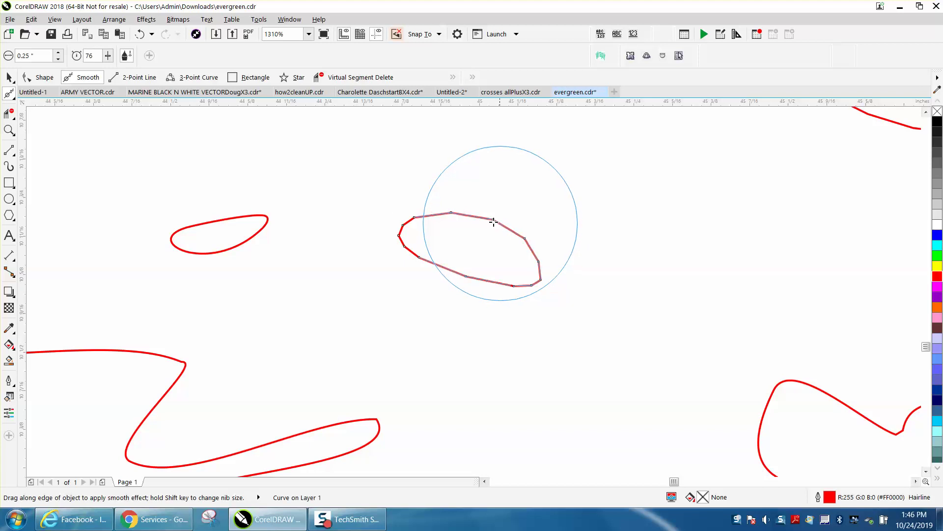
left_click_drag(494, 283, 507, 288)
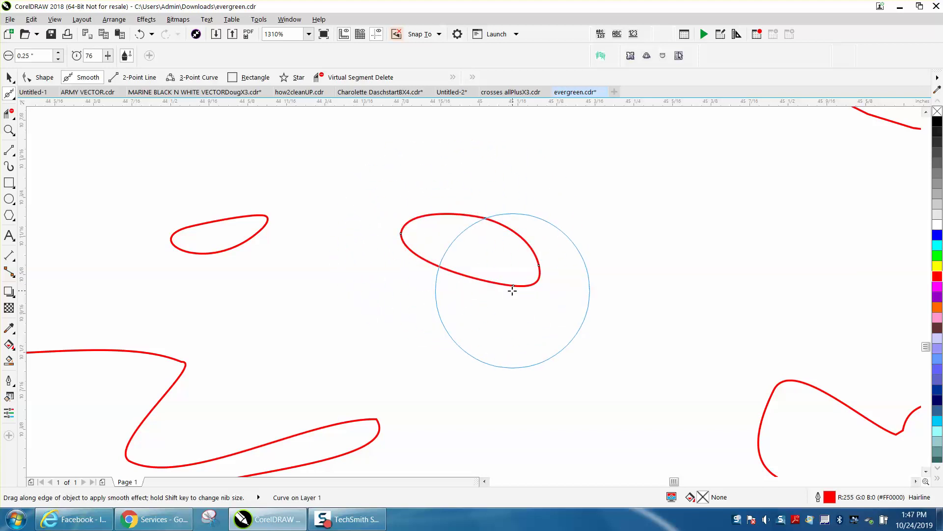
scroll(319, 240, "down", 2)
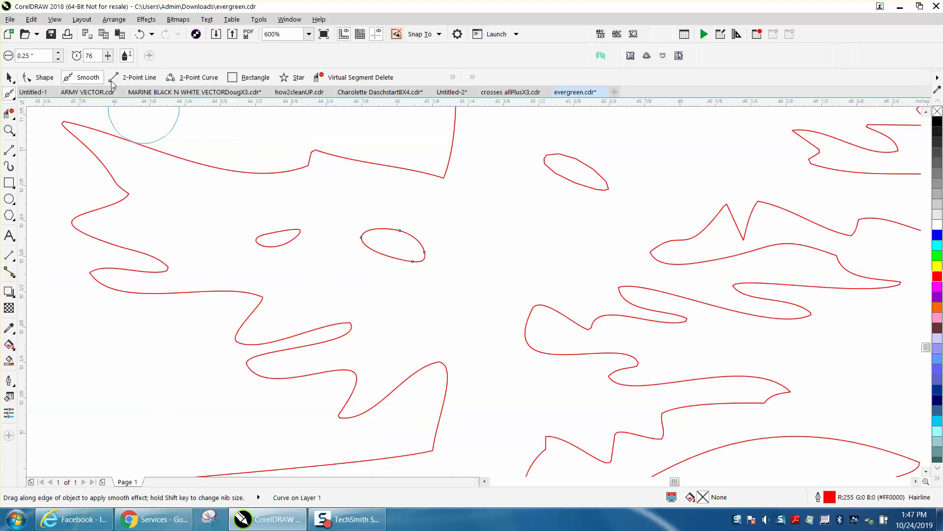
left_click(8, 77)
left_click(585, 193)
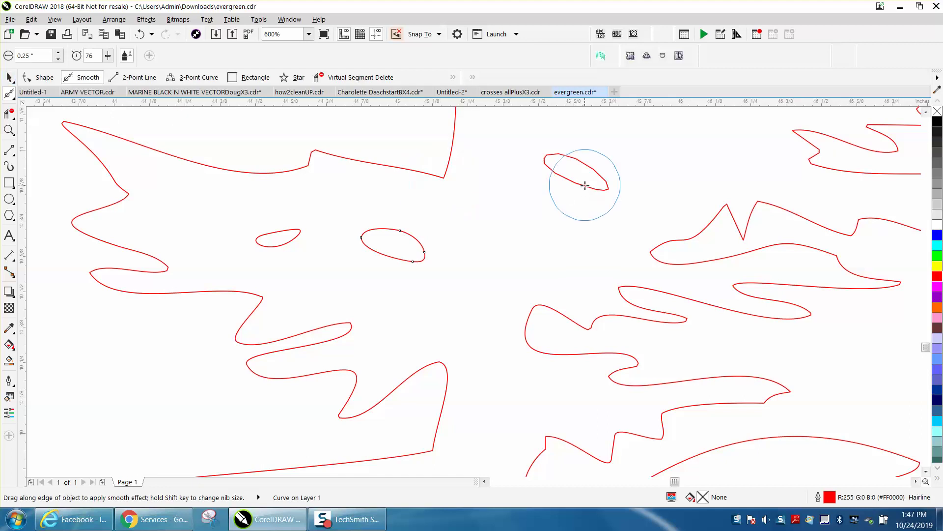
left_click(9, 77)
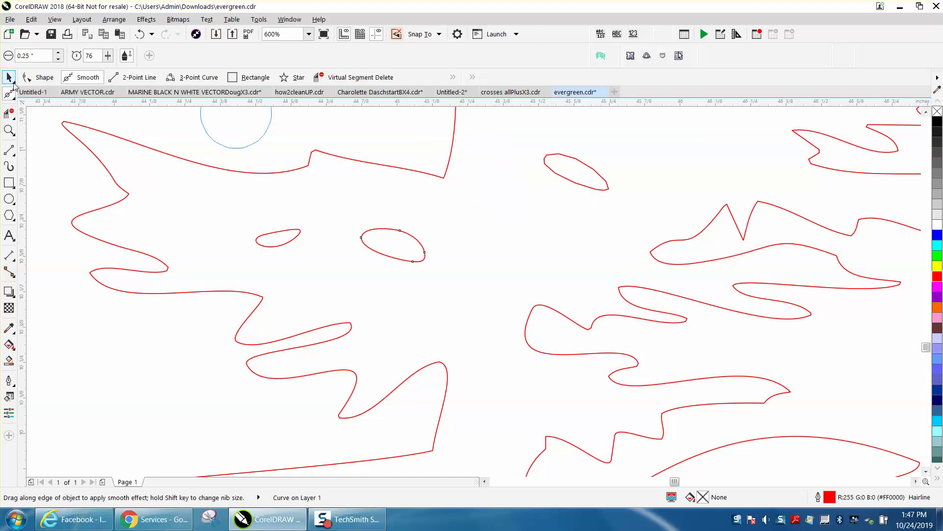
Step: Delete the upper-right jagged shape and place a copy of the smooth ellipse there, rotated 40.916°
double_click(595, 187)
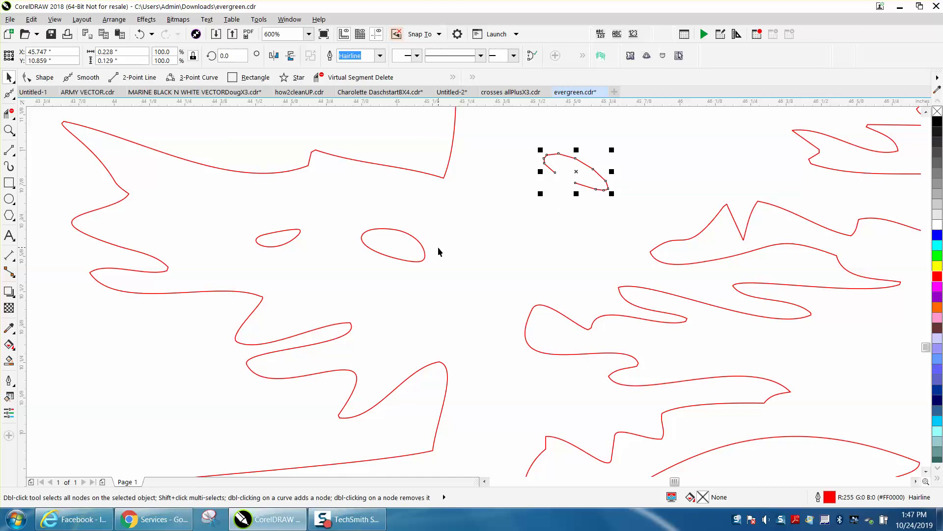
key("Delete")
left_click(412, 241)
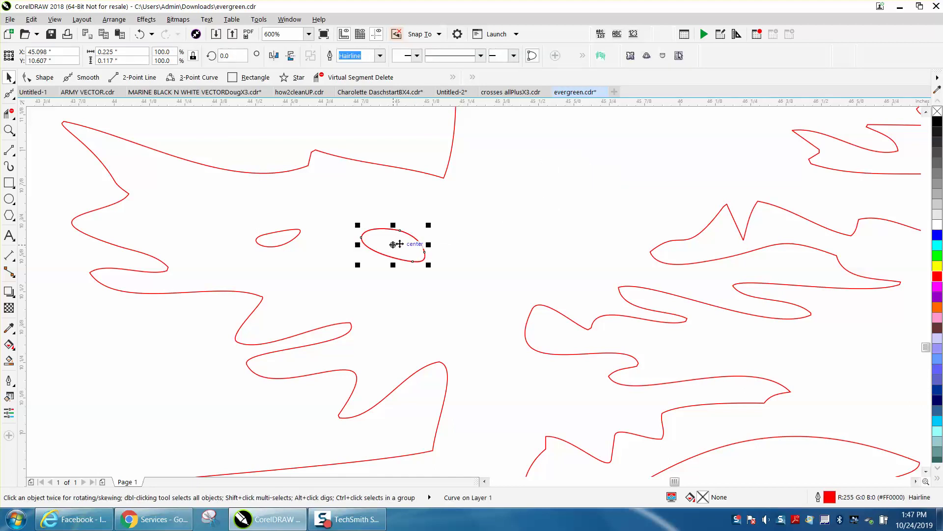
left_click_drag(396, 247, 598, 145)
left_click(597, 145)
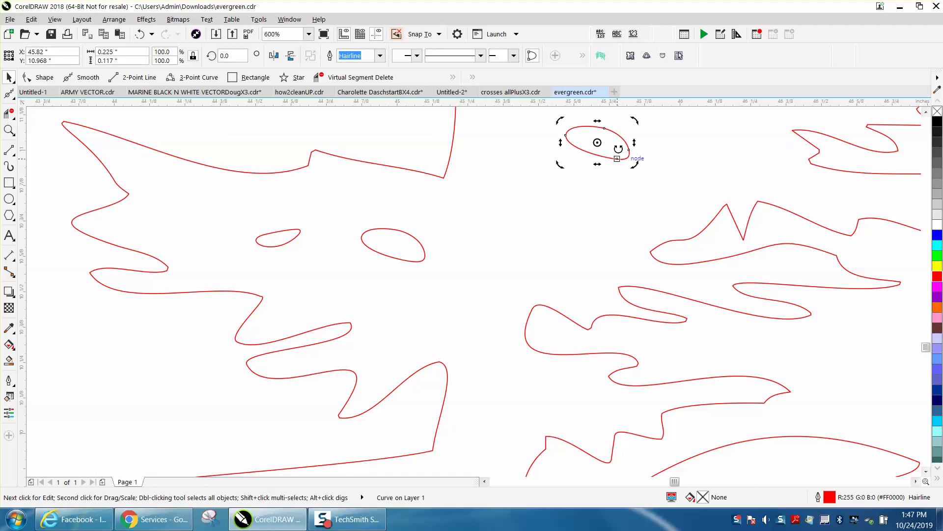
mouse_move(637, 121)
left_mouse_down()
mouse_move(627, 110)
mouse_move(623, 118)
left_mouse_up()
scroll(523, 249, "down", 2)
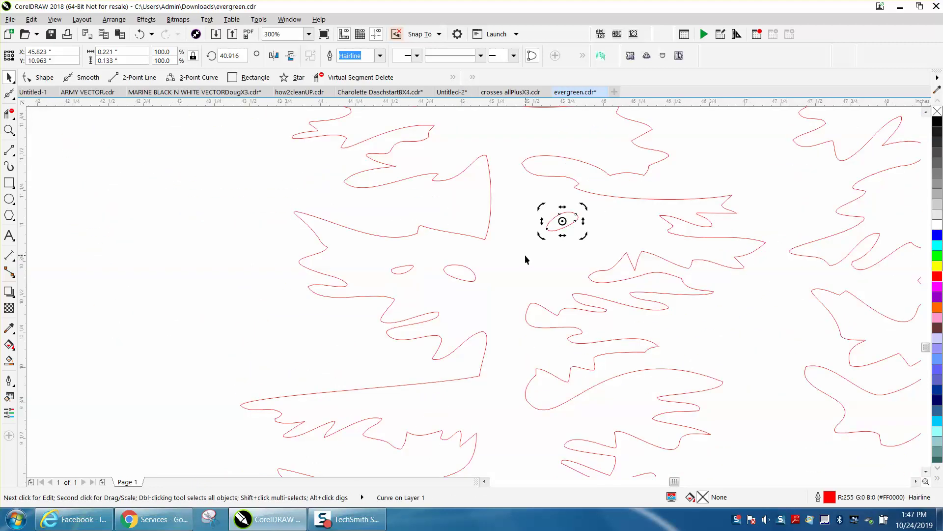
scroll(525, 255, "down", 2)
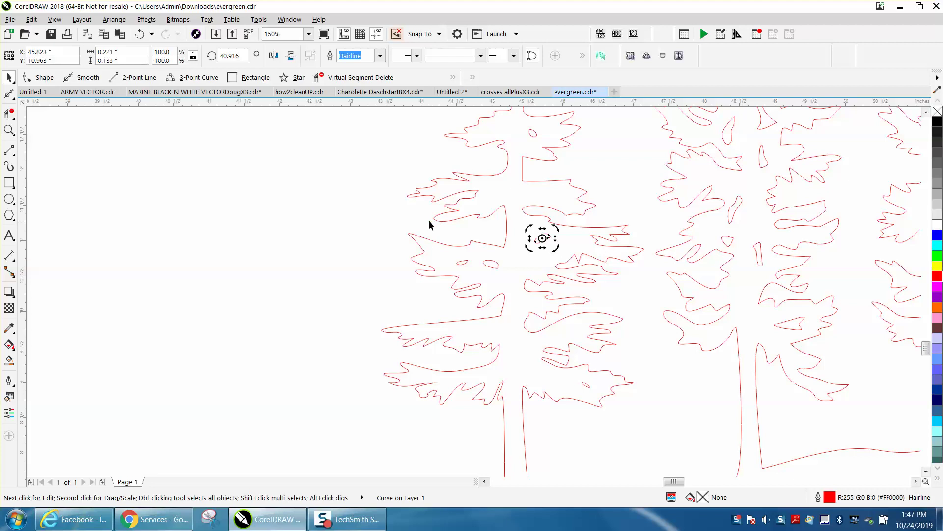
Step: Zoom into the left tree's lower branches and look through the toolbox's shaping flyouts
key("z")
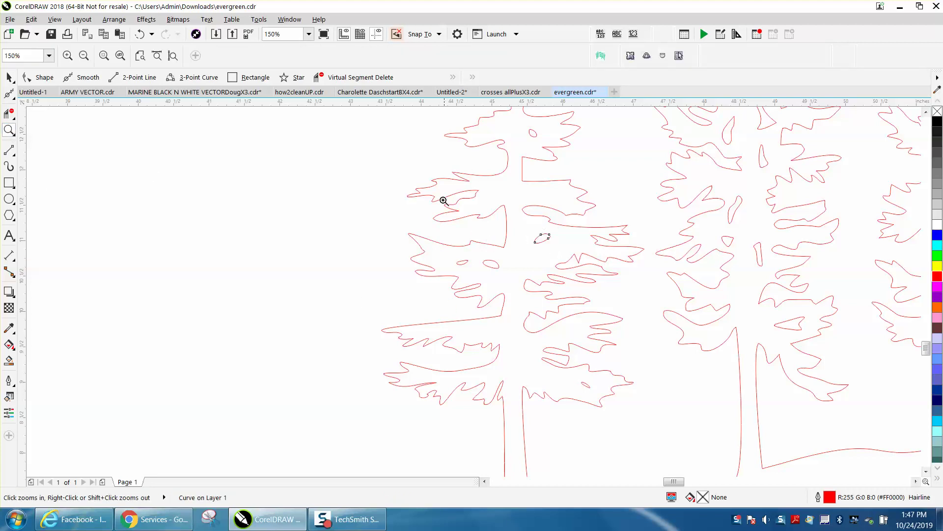
left_click_drag(395, 379, 494, 417)
left_click(10, 114)
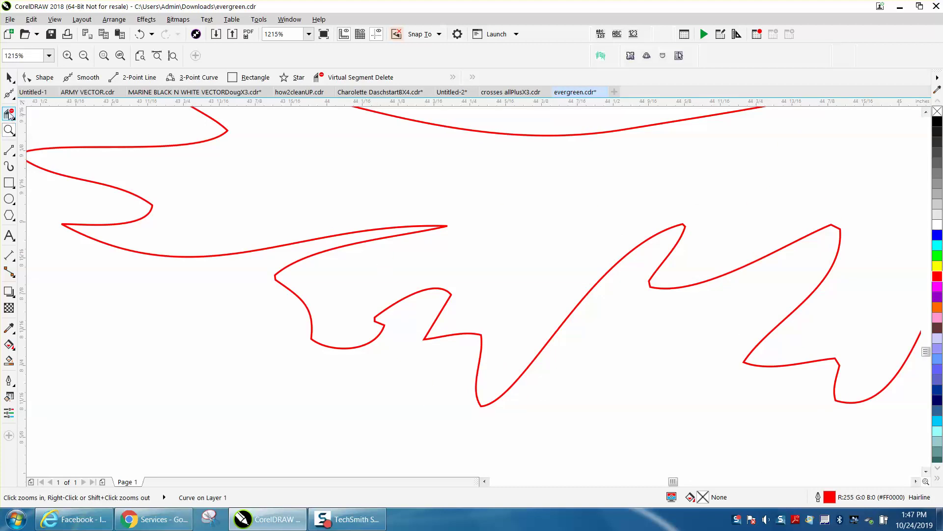
left_click(15, 119)
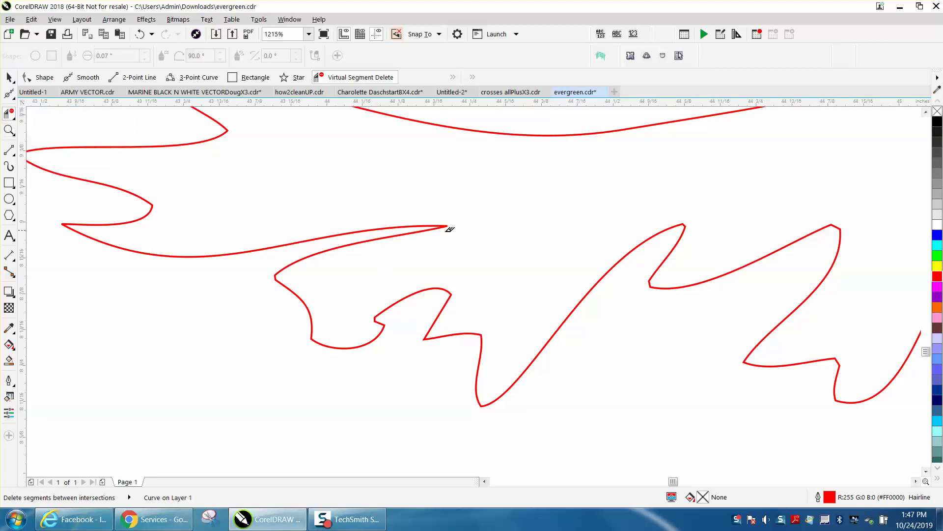
left_click(8, 93)
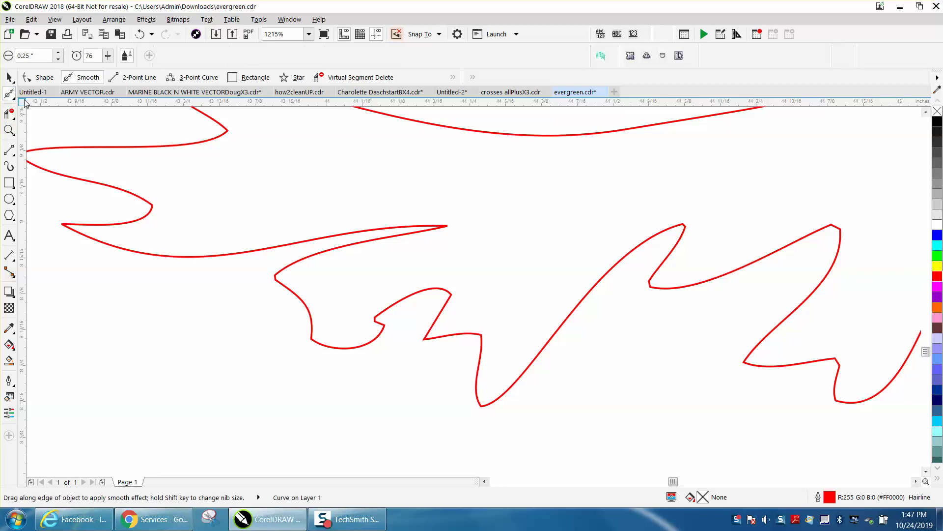
left_click(13, 98)
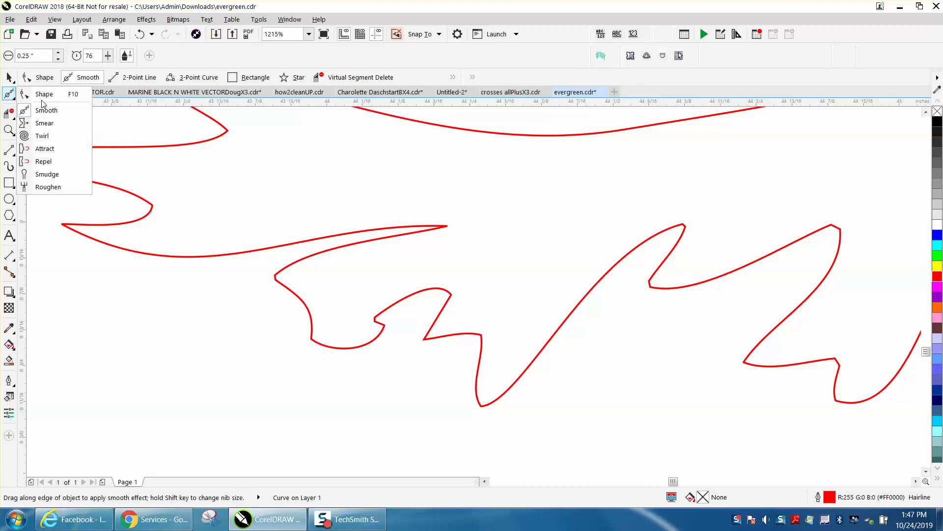
left_click(37, 100)
key("F10")
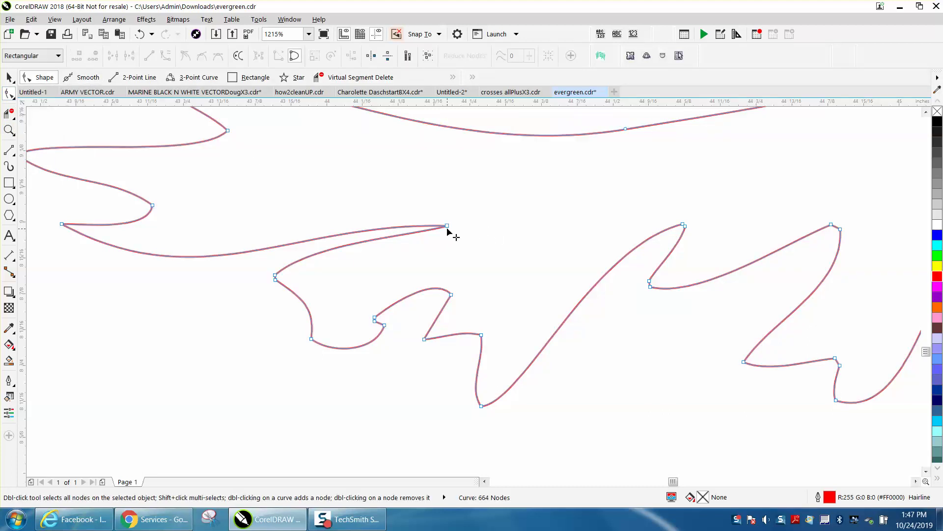
Step: Round the pointed branch tip and remove two surplus nodes, leaving 662 nodes
left_click(448, 229)
left_click_drag(406, 242, 480, 264)
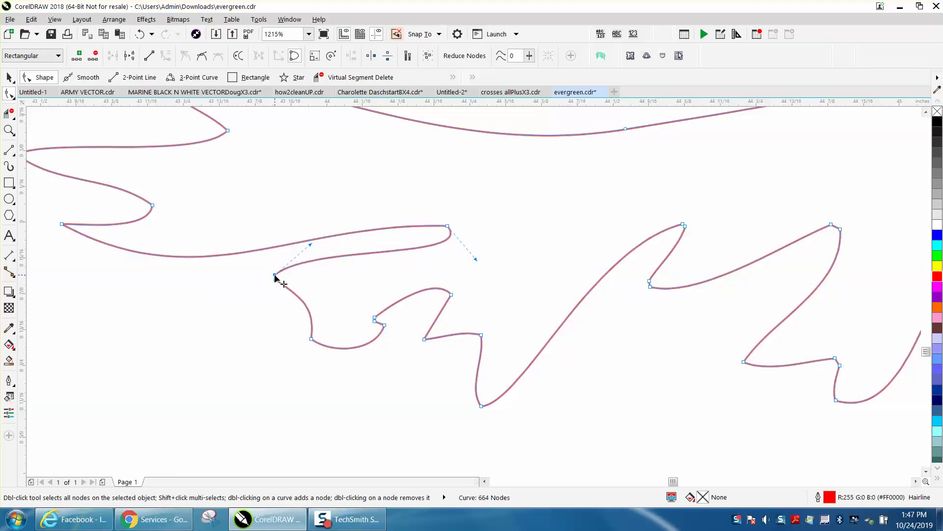
double_click(275, 275)
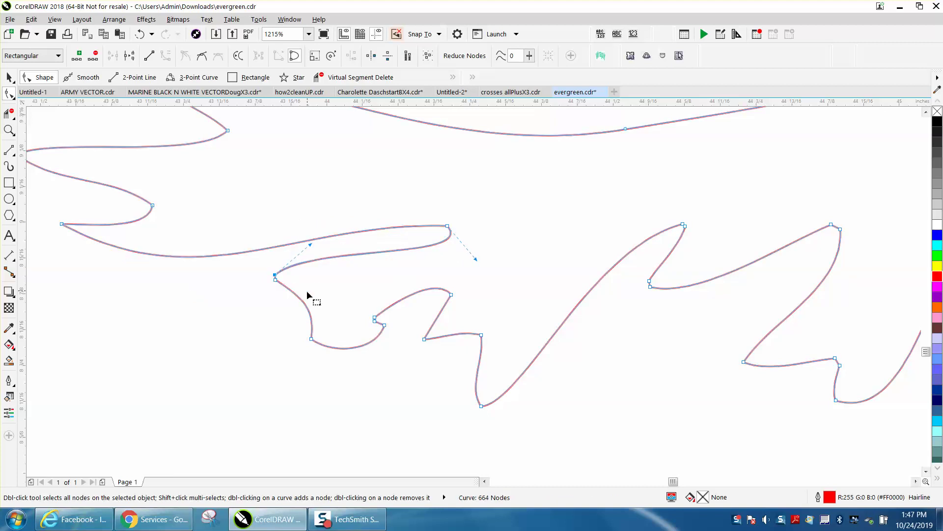
double_click(375, 320)
left_click(376, 317)
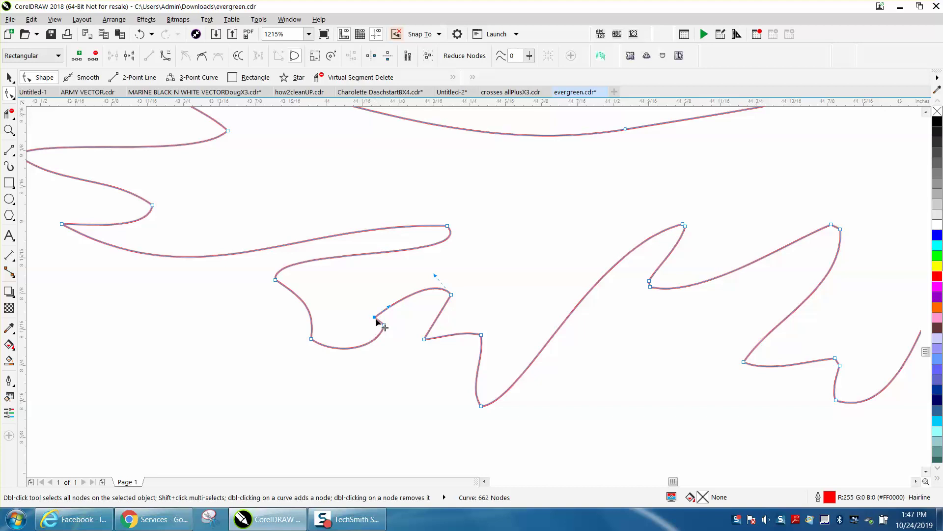
key("z")
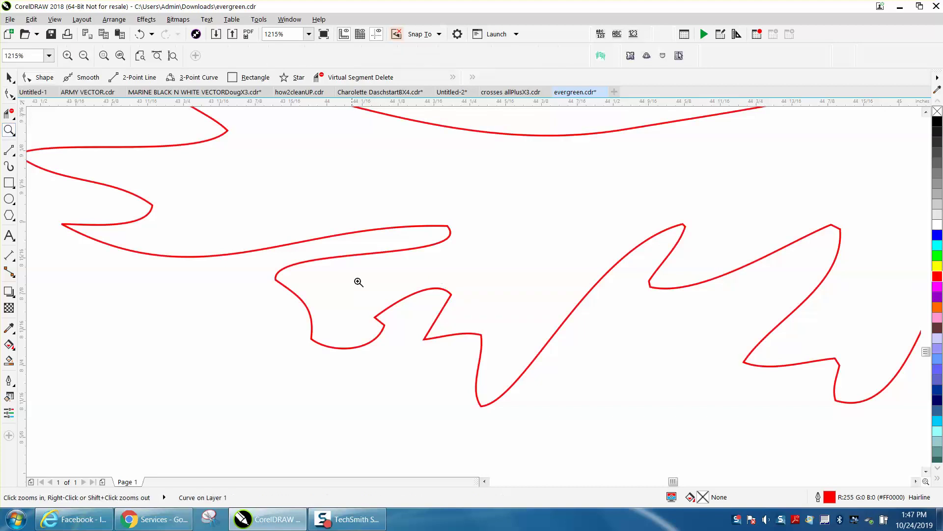
left_click(355, 310)
Step: Convert the sharp notch corner to a curve and drag it into a wide rounded notch
key("F10")
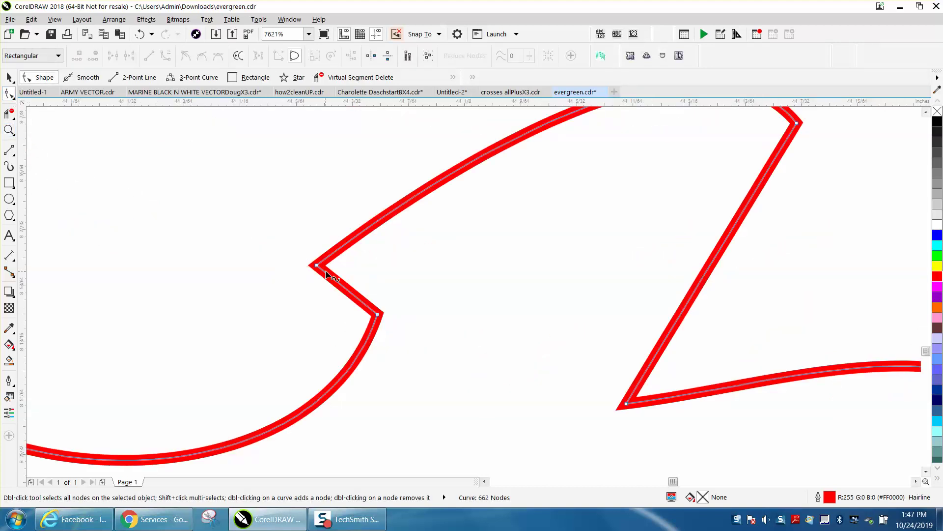
left_click(316, 264)
right_click(317, 265)
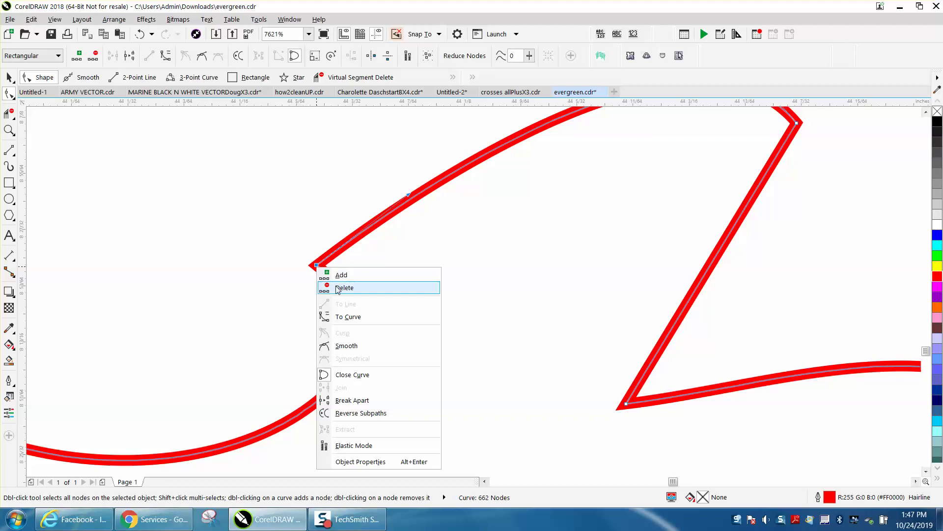
left_click(348, 316)
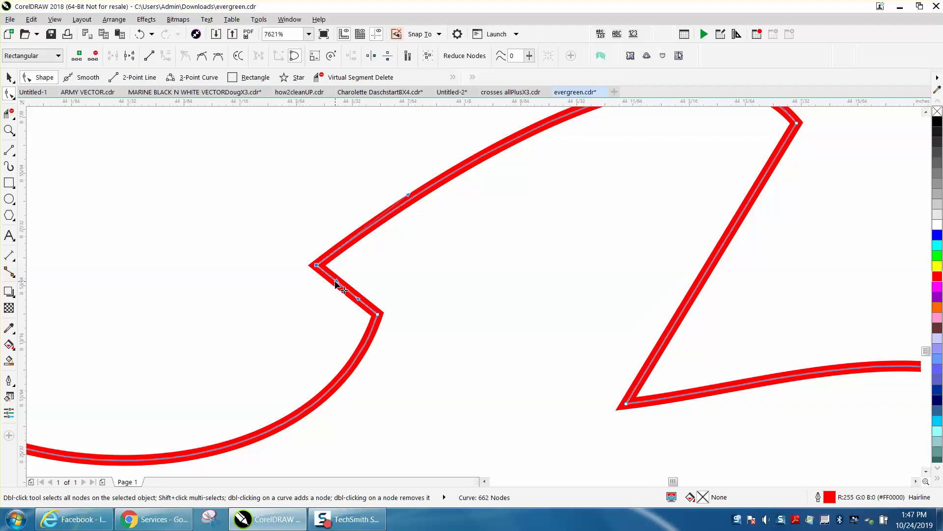
left_click_drag(336, 282, 267, 293)
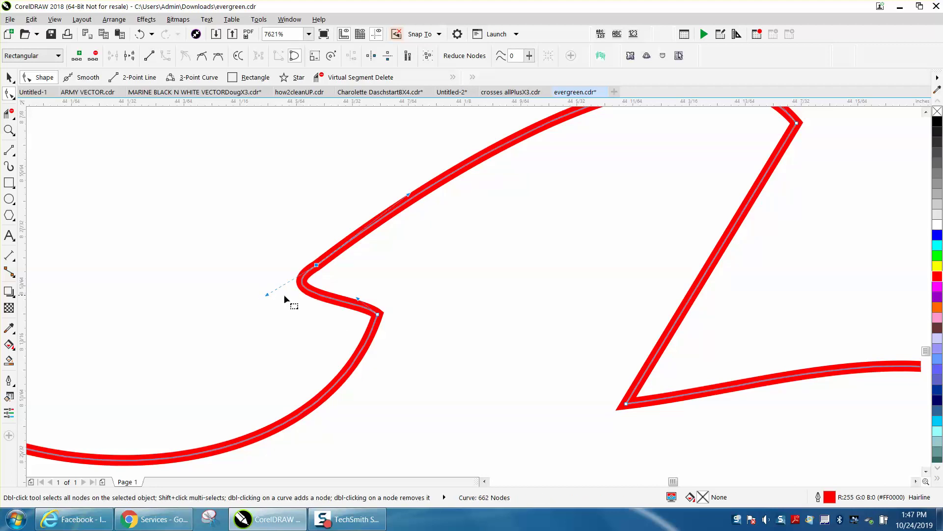
left_click_drag(361, 299, 407, 280)
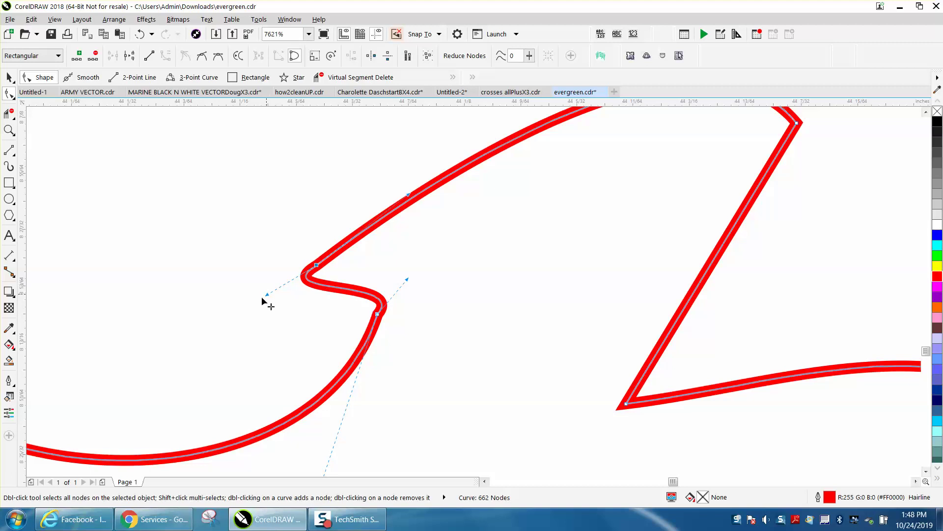
left_click_drag(261, 297, 221, 317)
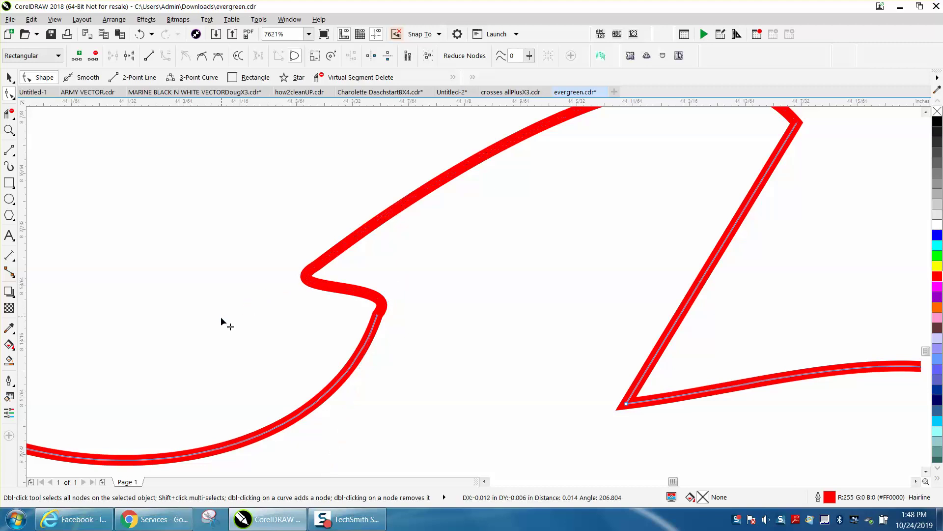
Step: Convert the sharp lower-right branch corner to a curve and round it smoothly
left_click(626, 404)
right_click(627, 404)
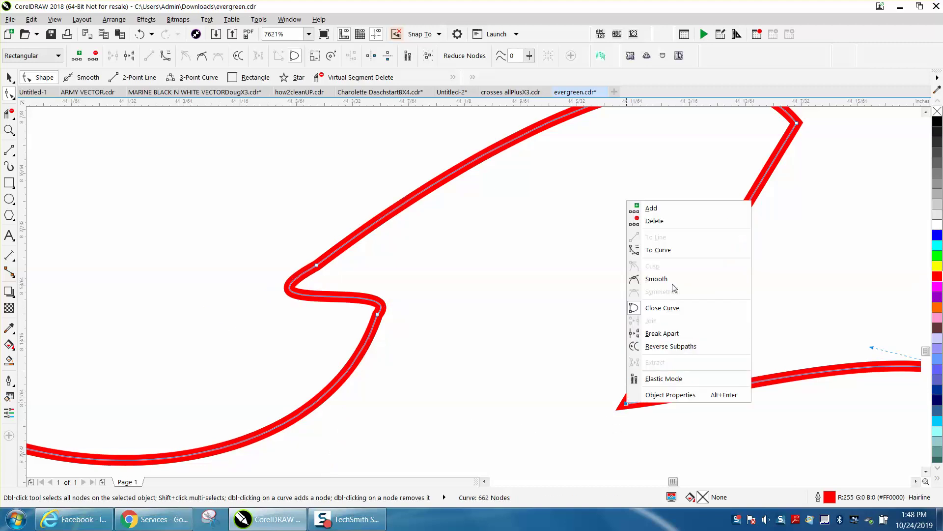
left_click(661, 250)
left_click(634, 422)
left_click(626, 405)
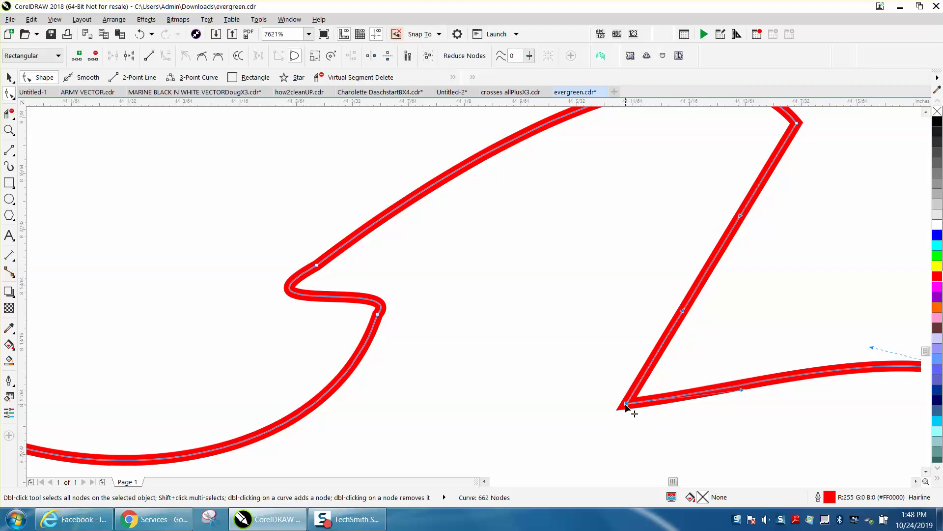
left_click_drag(744, 391, 625, 442)
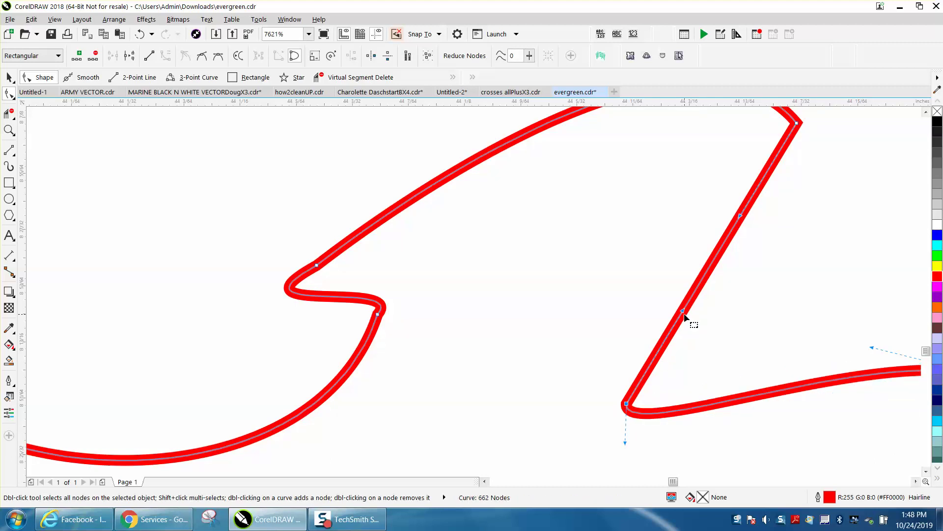
Step: Bend the remaining straight branch segments into curves, one into an S-shape, then zoom out
left_click_drag(683, 312, 589, 386)
scroll(376, 314, "down", 2)
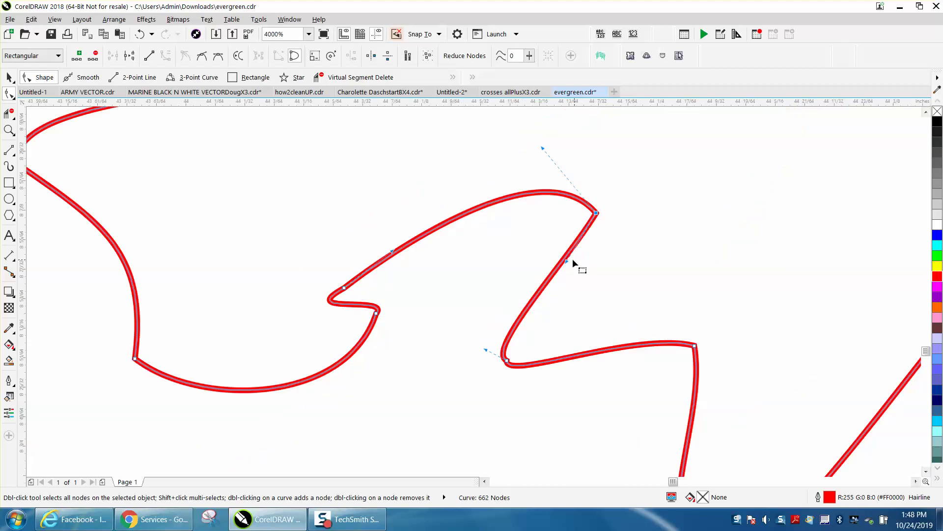
left_click_drag(566, 261, 609, 259)
scroll(538, 258, "down", 2)
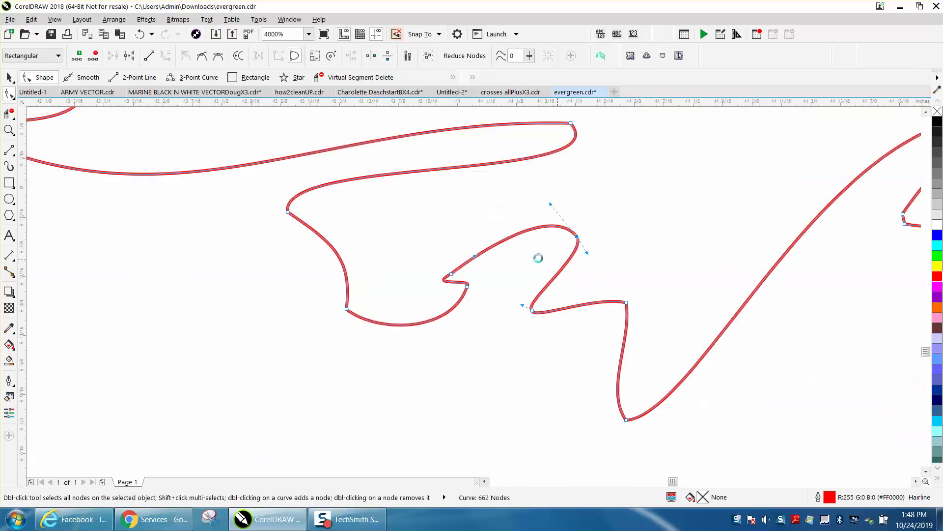
scroll(545, 255, "down", 3)
scroll(646, 316, "down", 2)
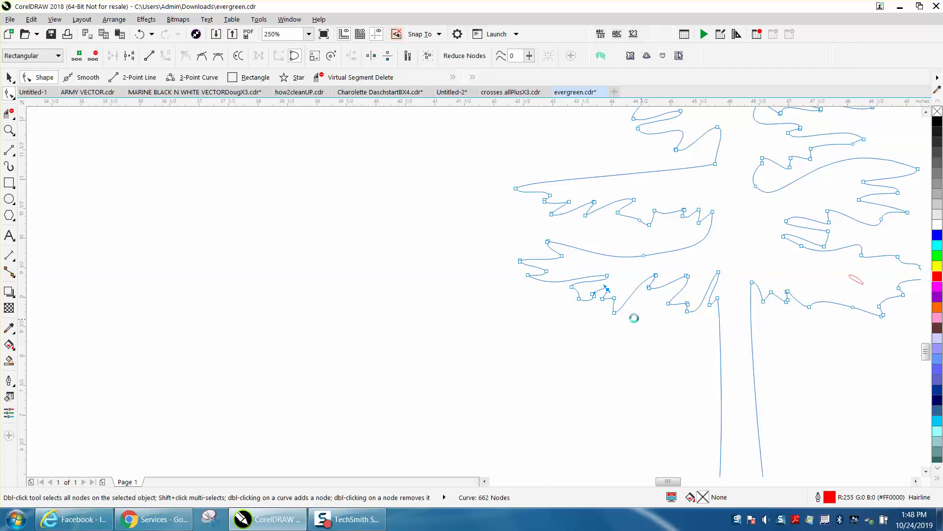
Step: Zoom in on the right tree group with the Zoom tool, then zoom back out to see all trees
scroll(540, 276, "down", 2)
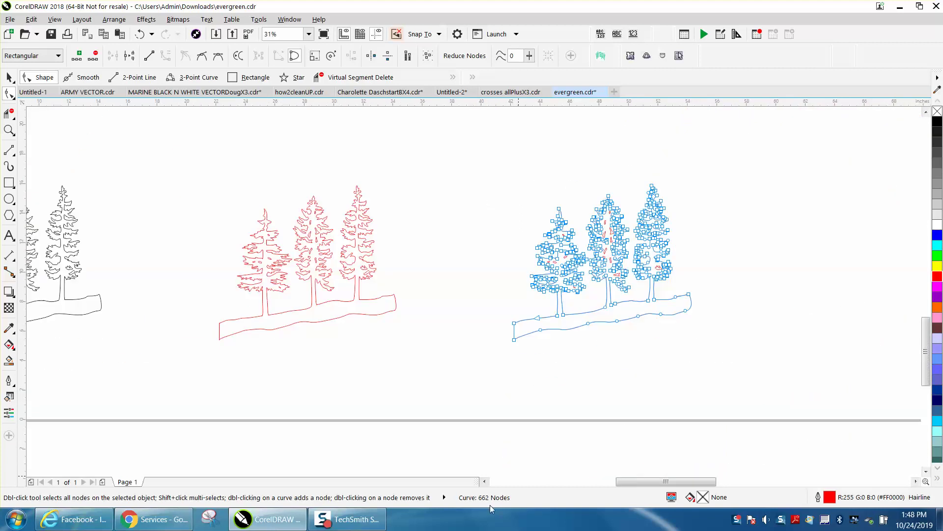
key("z")
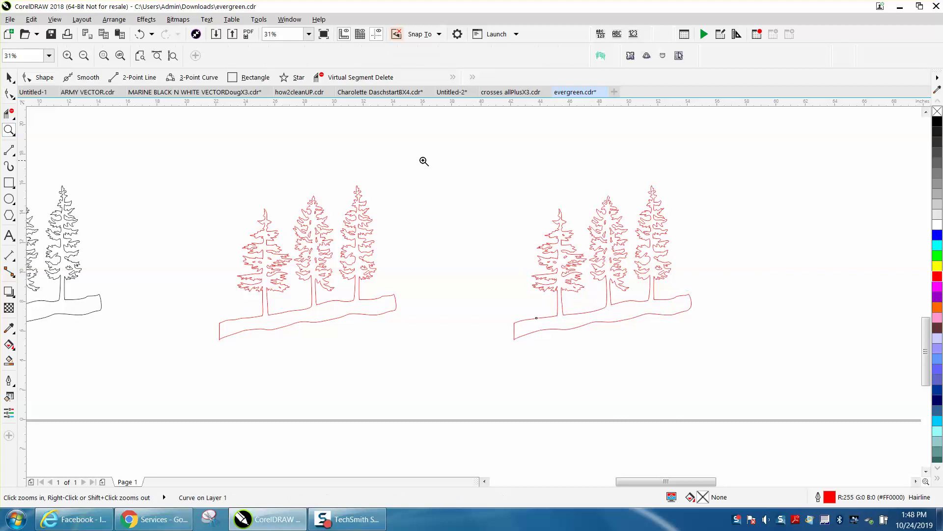
left_click_drag(481, 191, 761, 342)
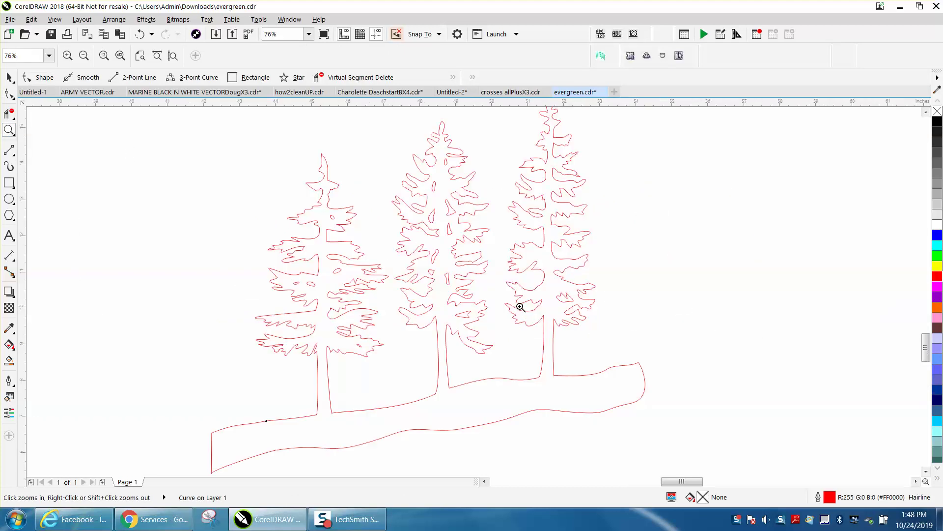
right_click(474, 300)
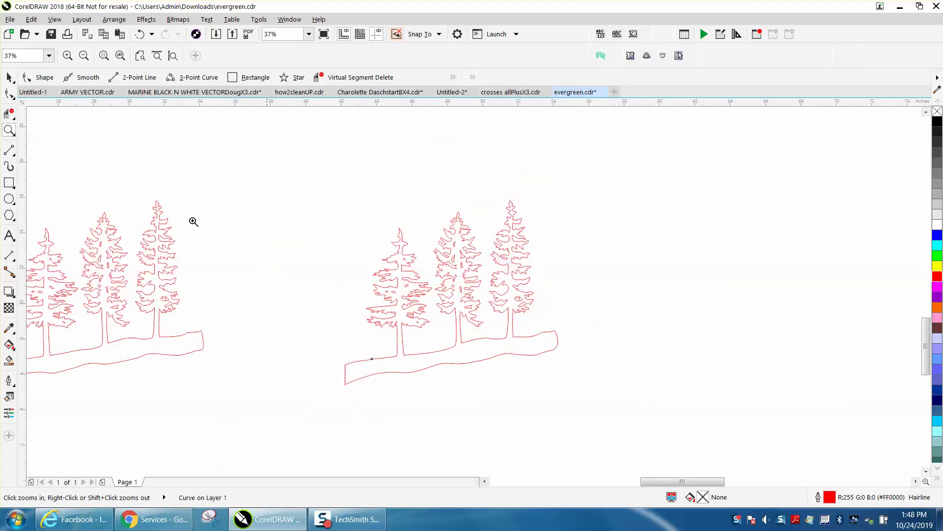
Step: Smart-fill the enclosed tree shapes with green and nudge the filled result aside
left_click(9, 77)
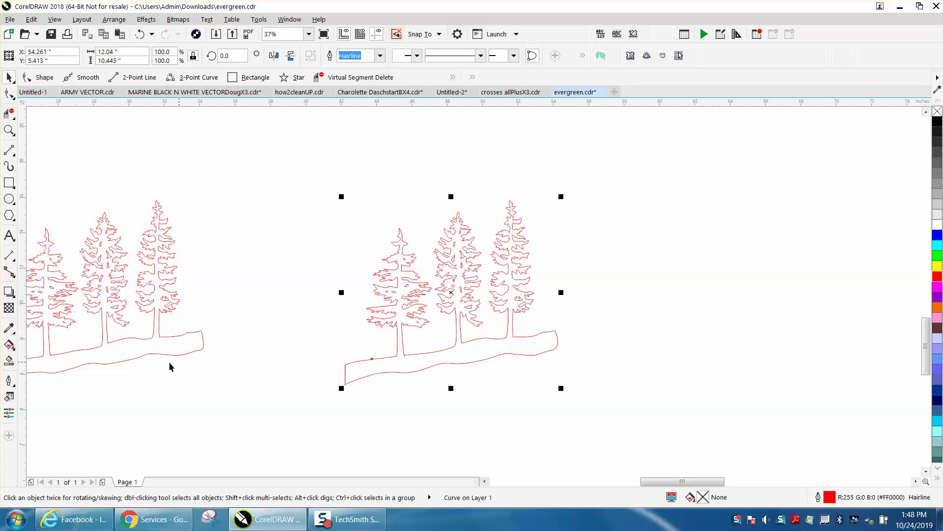
left_click(9, 360)
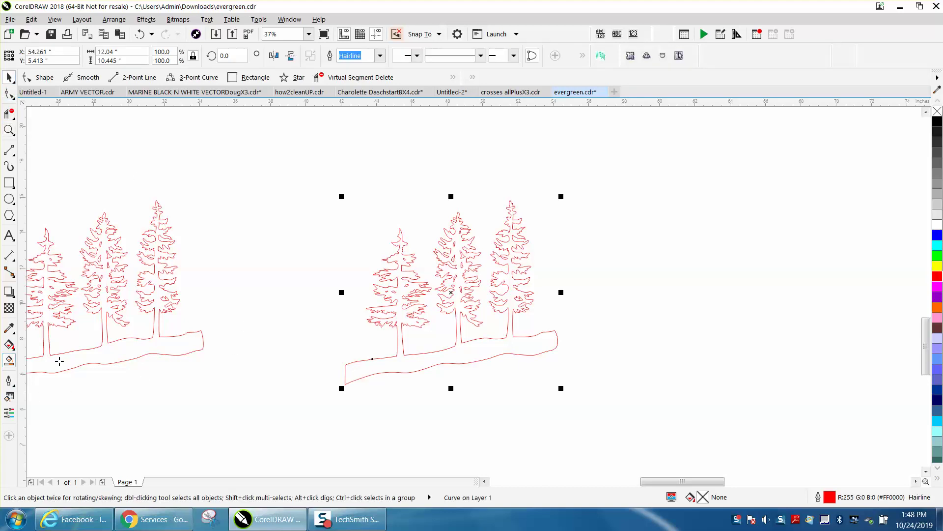
left_click(449, 358)
key("Right")
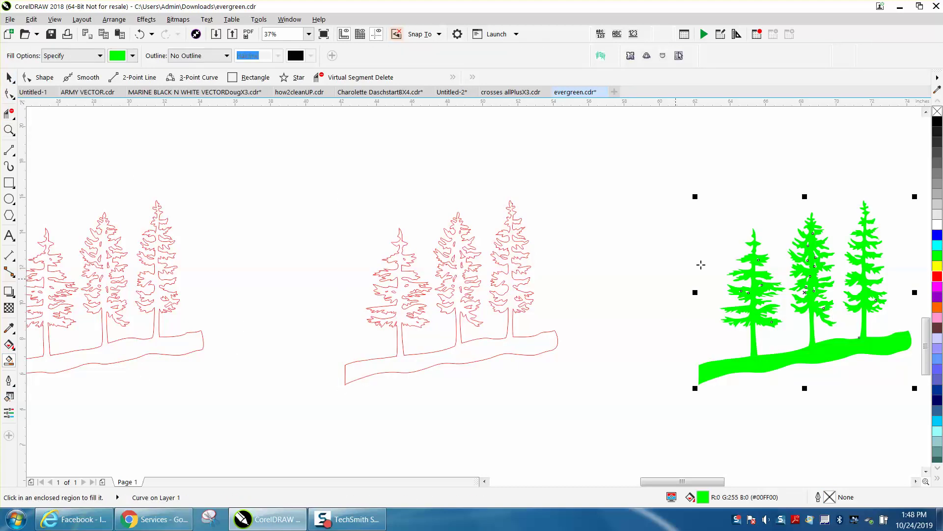
Step: Set the new tree object to no fill with a red outline
left_click(938, 111)
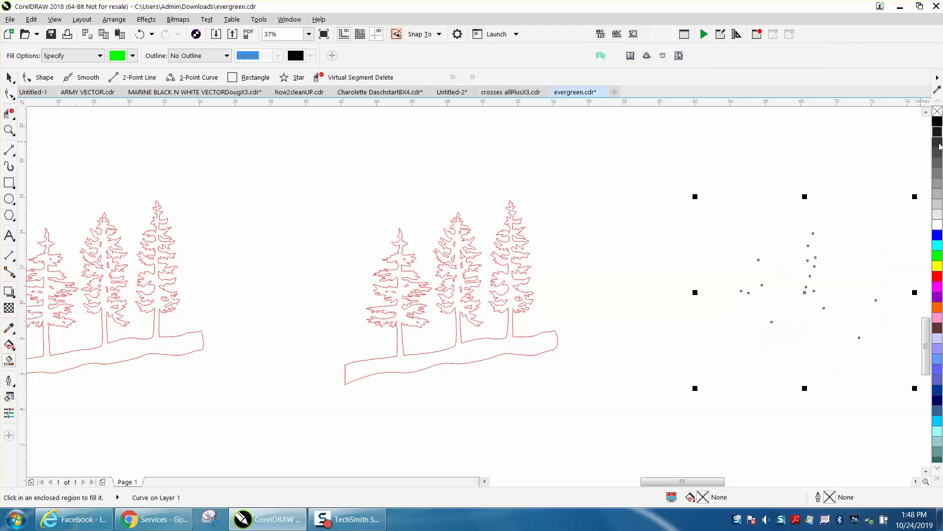
right_click(938, 277)
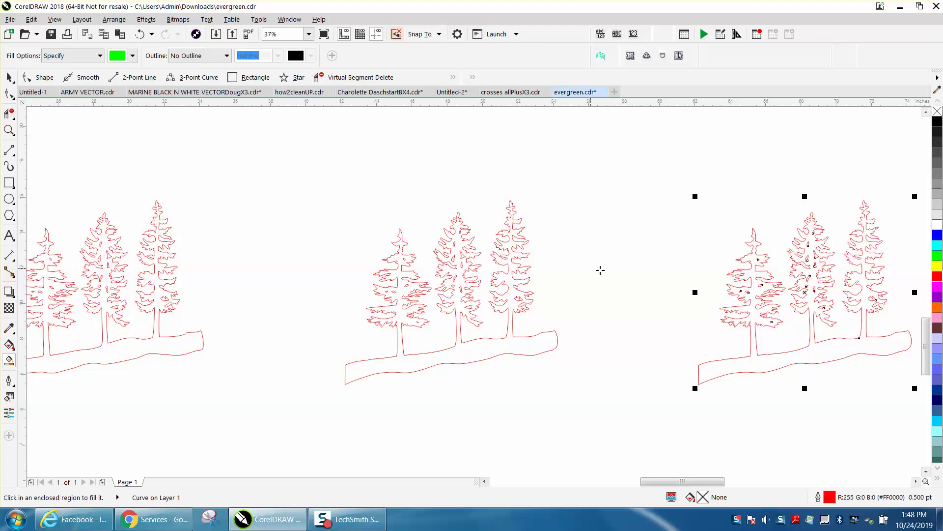
scroll(646, 269, "down", 1)
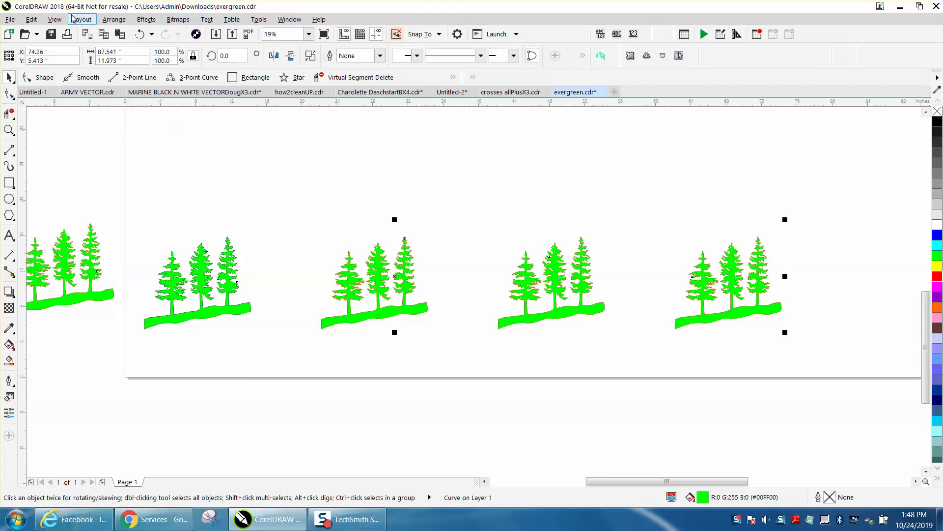
Step: Undo the green fills and place a yellow rectangle behind the rightmost tree group
left_click(140, 34)
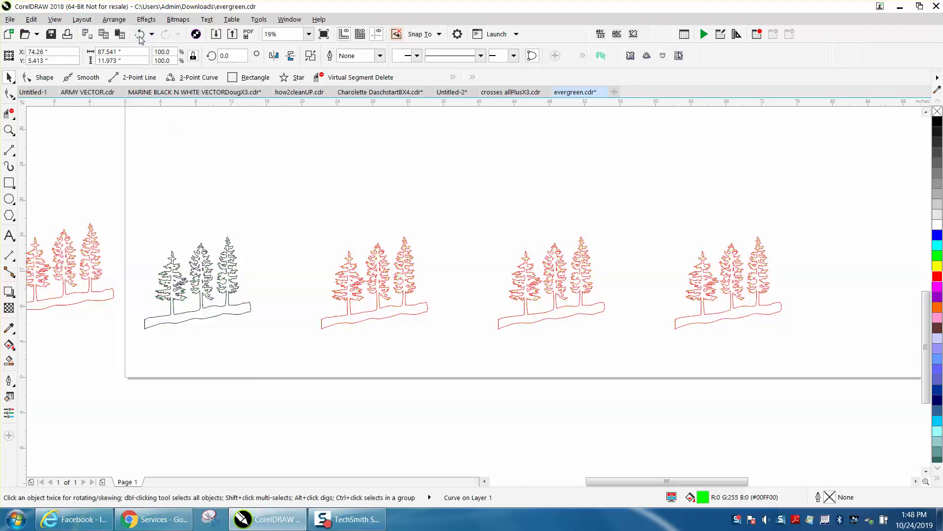
left_click(53, 20)
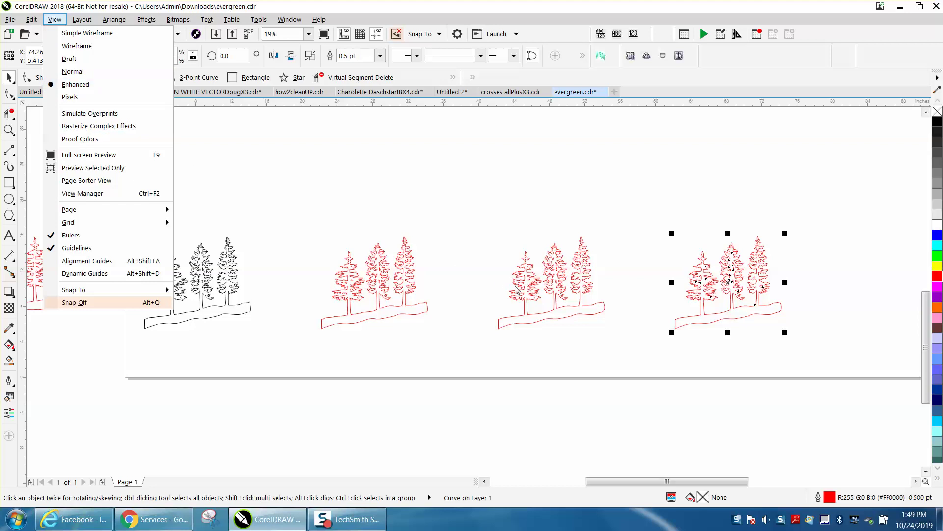
left_click(9, 183)
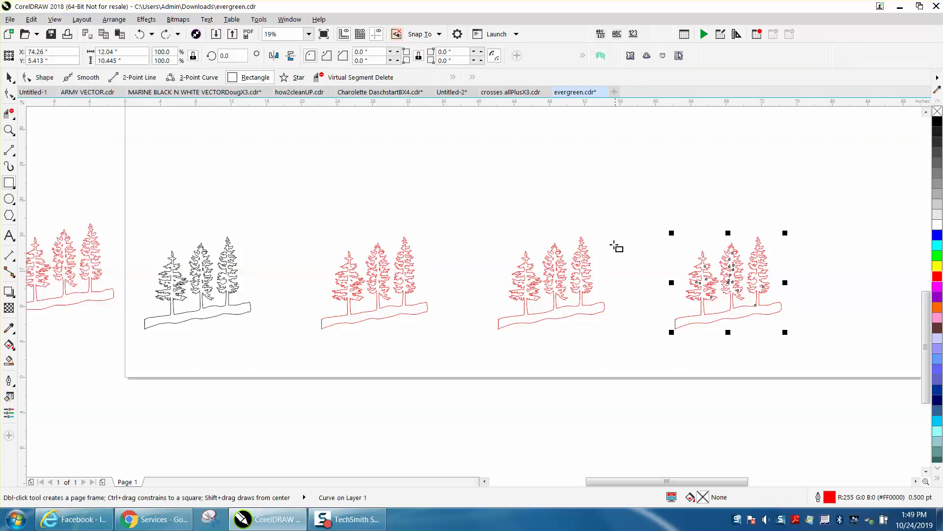
left_click_drag(609, 217, 830, 347)
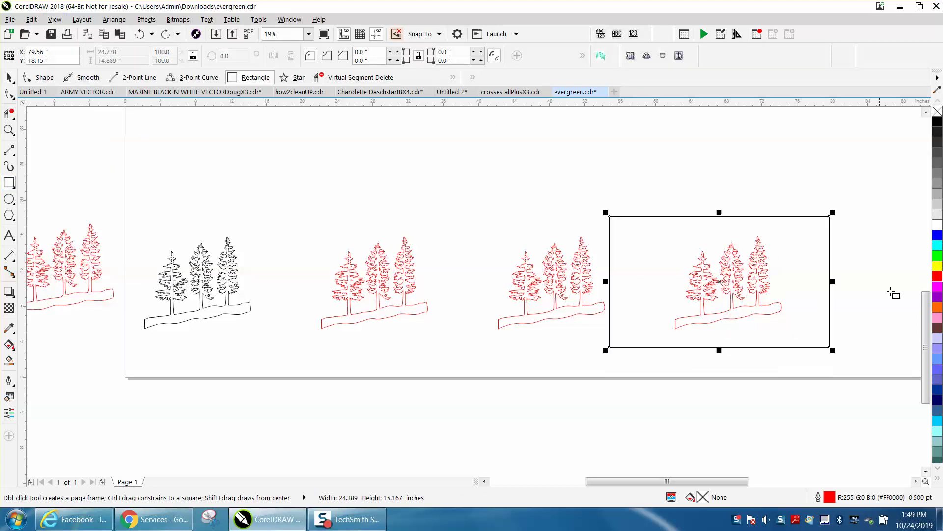
left_click(938, 267)
key("shift+Page_Down")
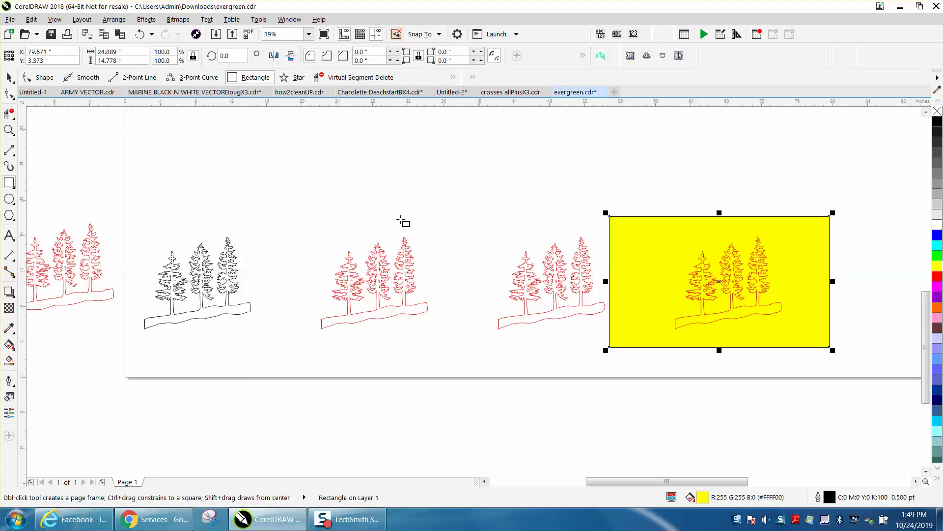
Step: Check the outlines in Simple Wireframe view, then return to Enhanced view
left_click(54, 19)
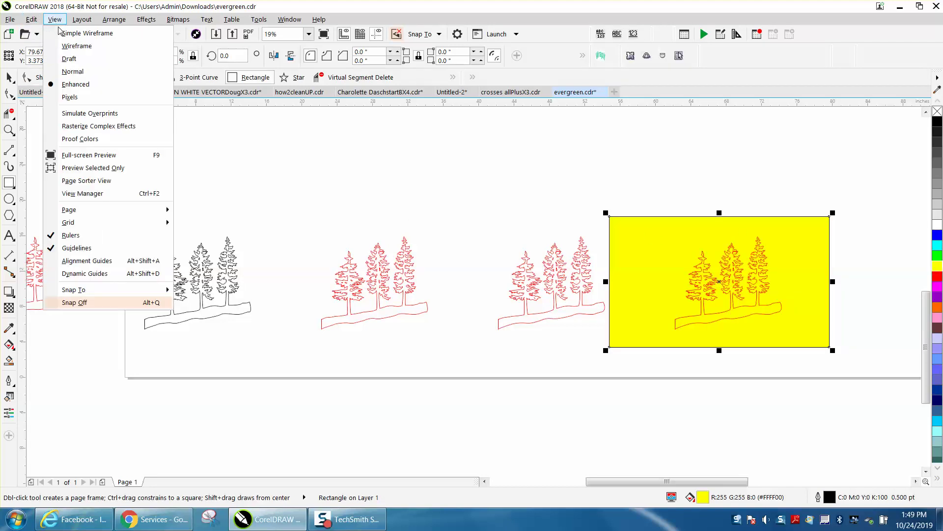
left_click(67, 34)
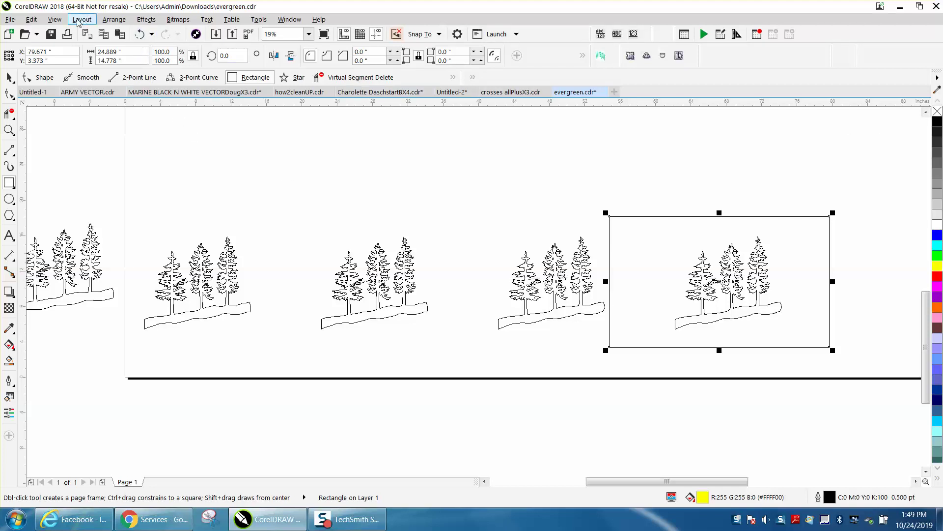
left_click(55, 19)
left_click(64, 82)
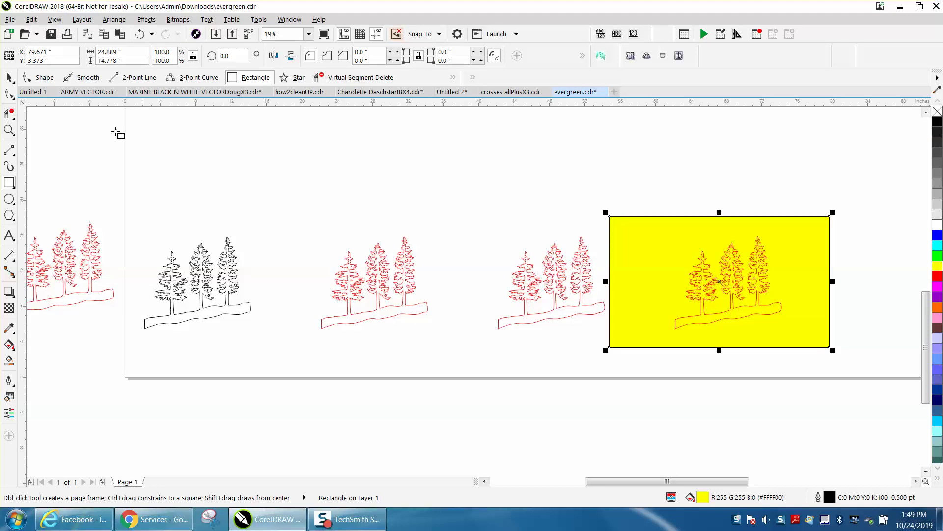
Step: Delete the temporary yellow background rectangle
left_click(9, 77)
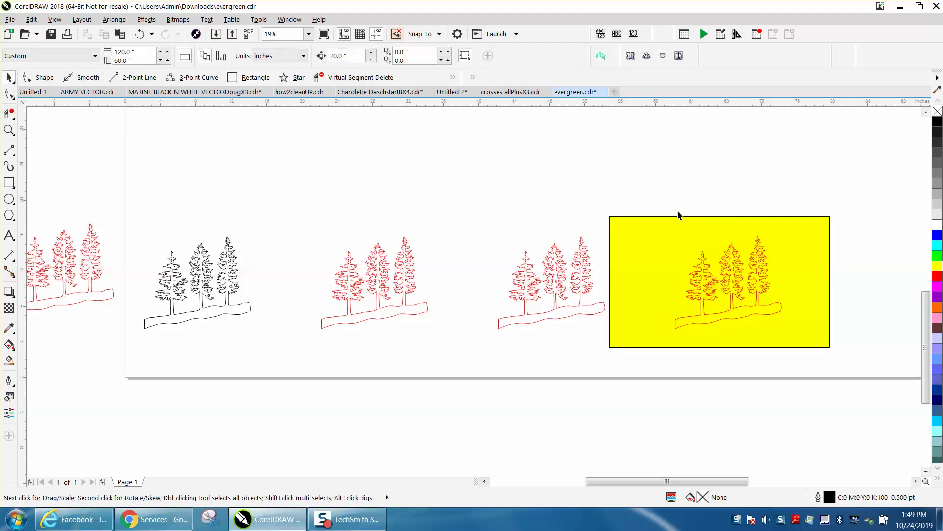
key("Delete")
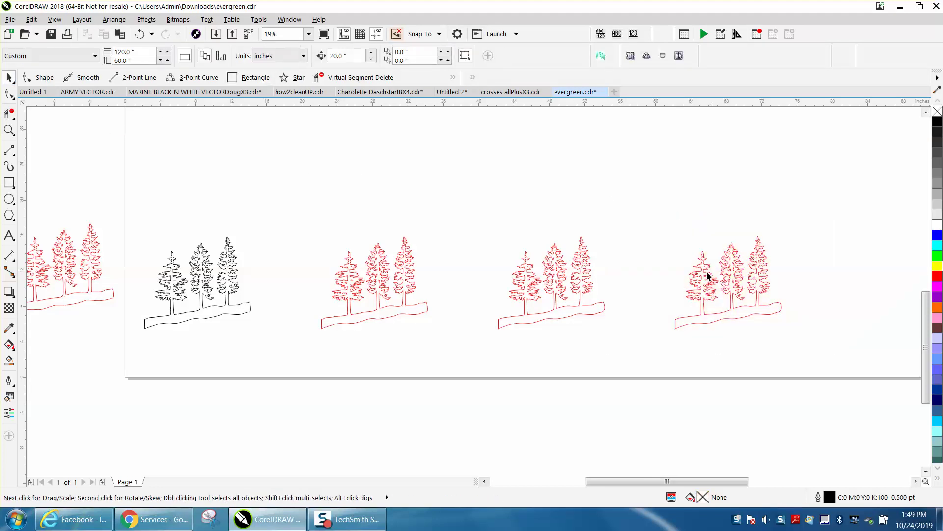
scroll(324, 260, "down", 2)
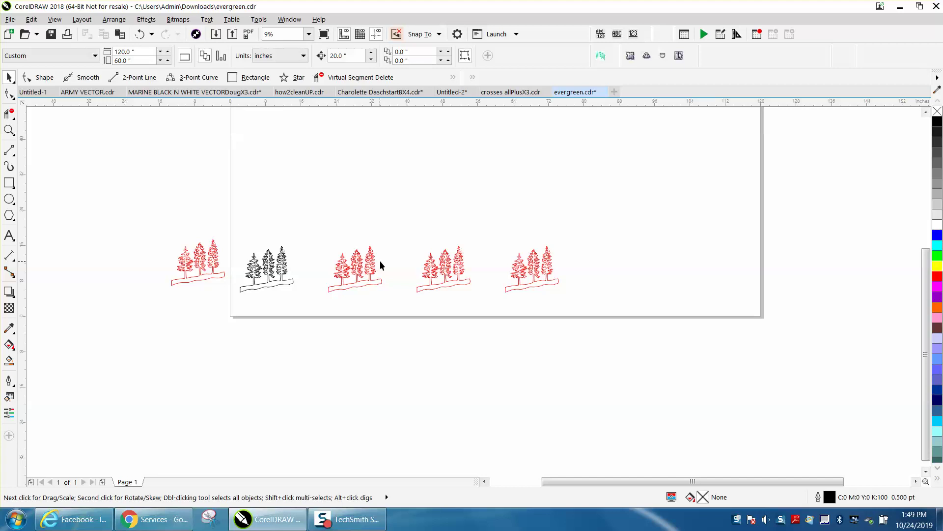